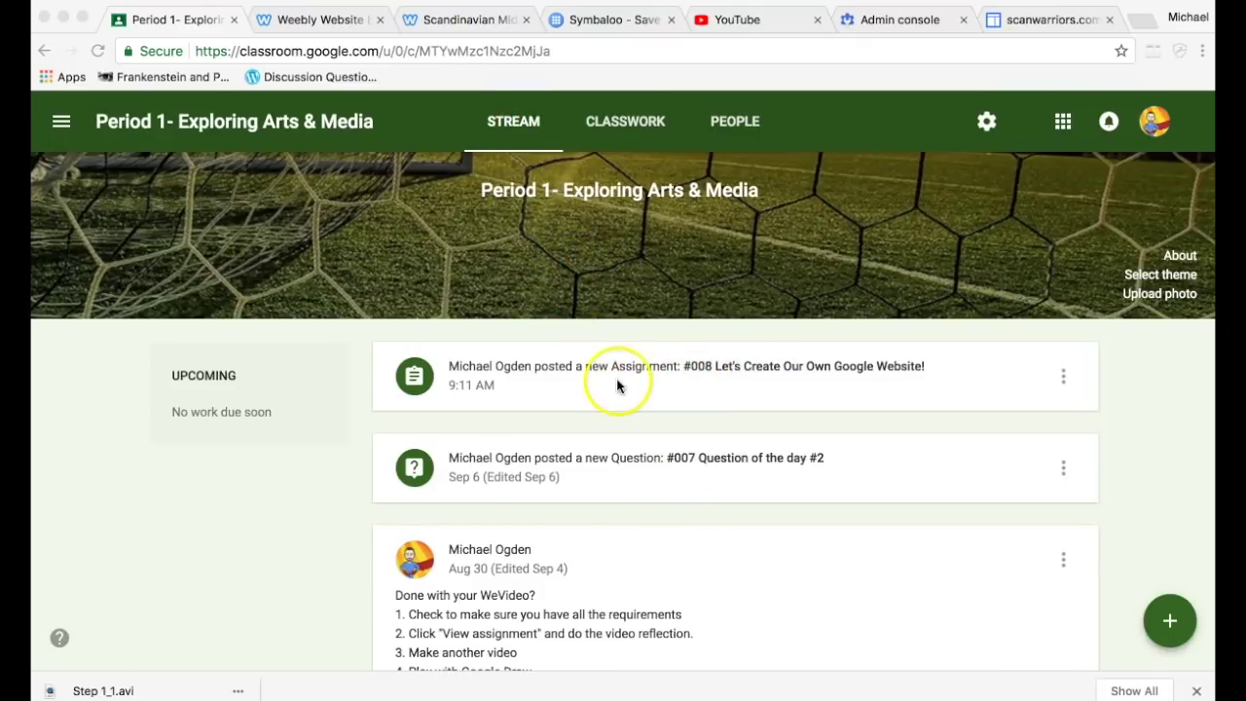
Look over the posts in the Period 1 class stream and the topics and assignments listed as classwork
scroll(616, 386, "down", 1)
scroll(612, 370, "up", 3)
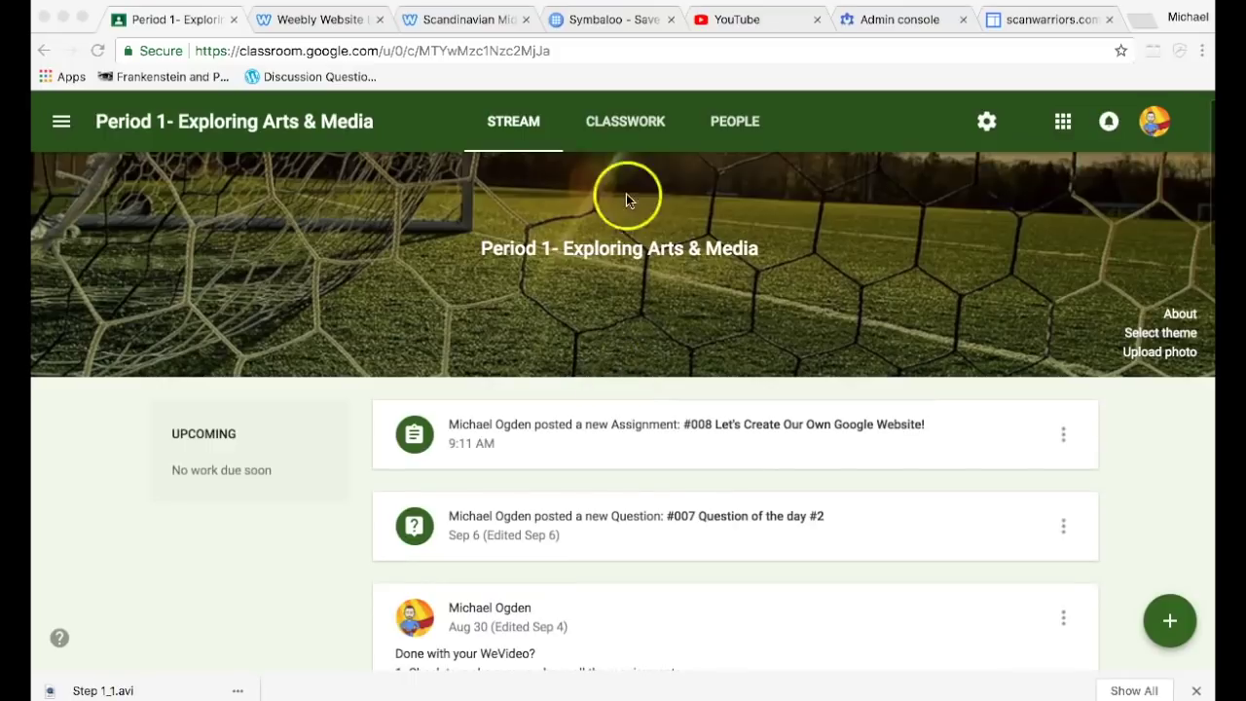
left_click(628, 128)
scroll(614, 349, "down", 2)
scroll(612, 351, "down", 2)
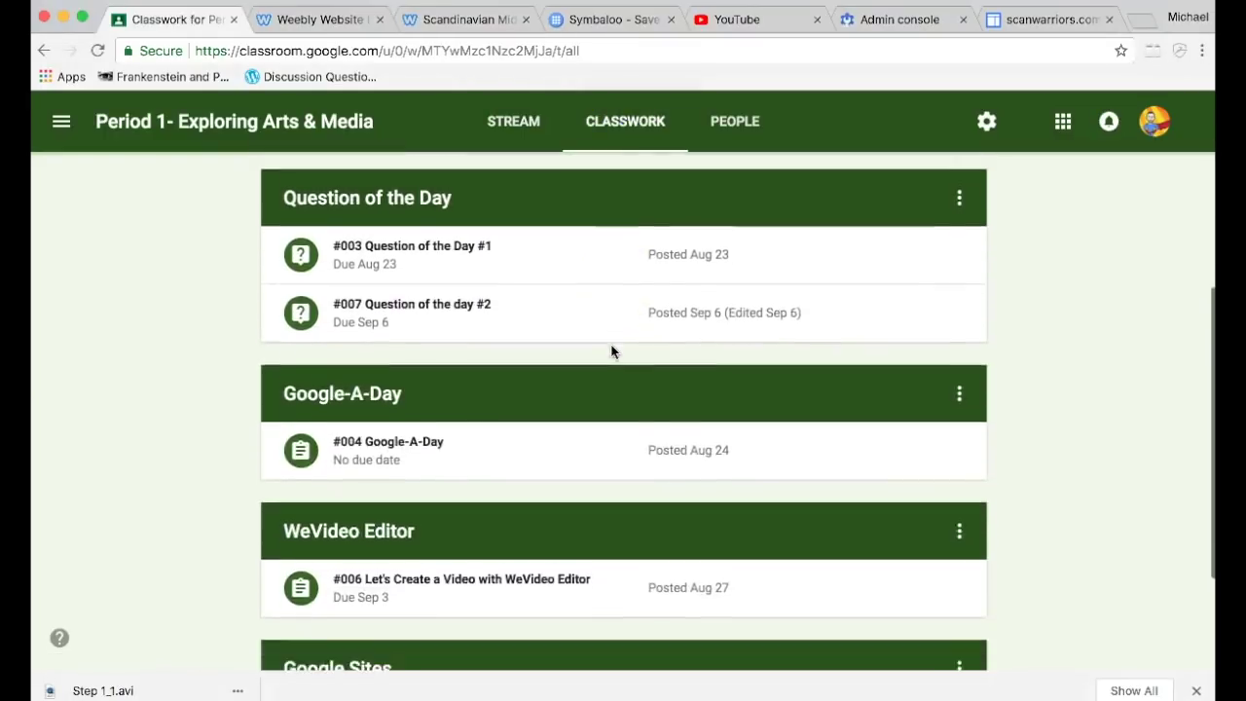
scroll(612, 351, "up", 5)
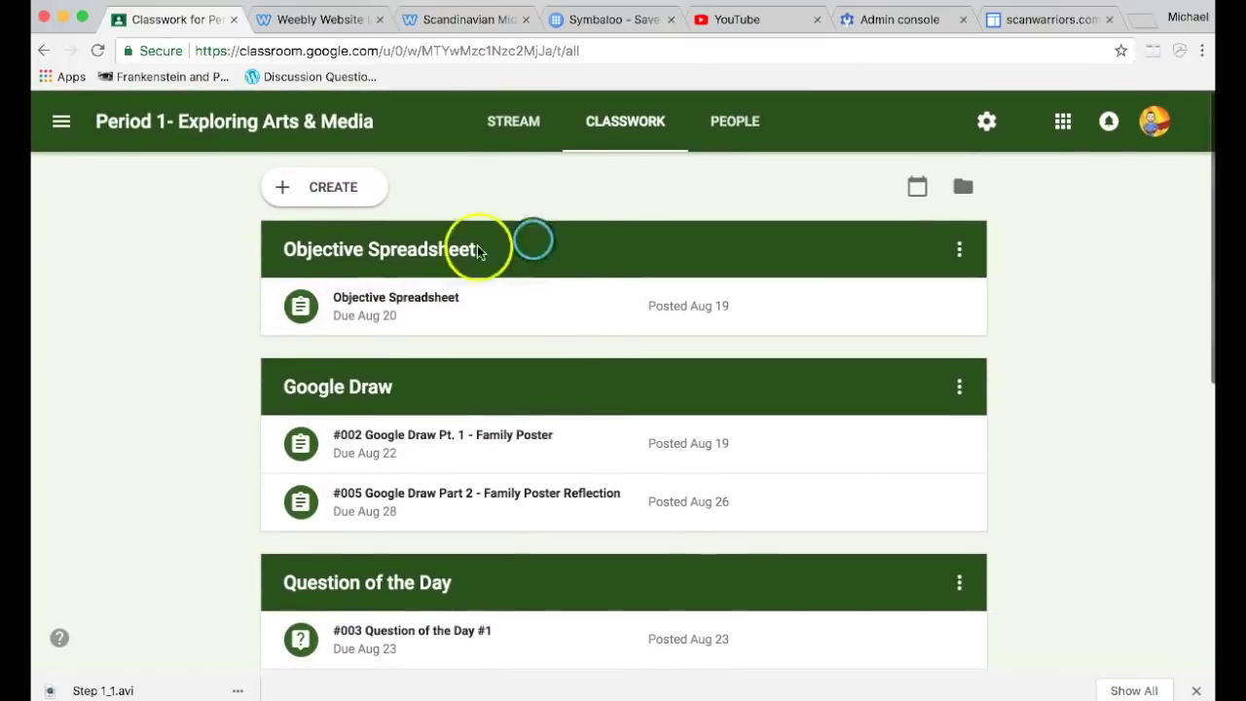
scroll(370, 328, "down", 1)
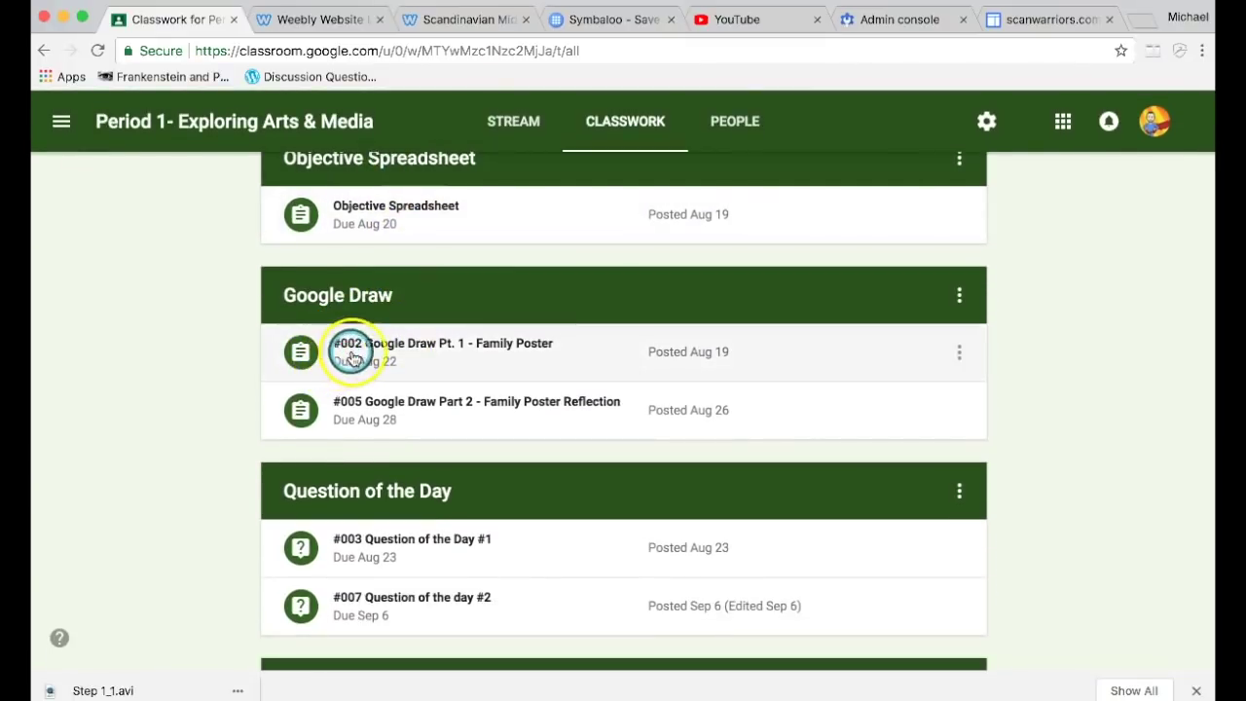
scroll(375, 351, "down", 1)
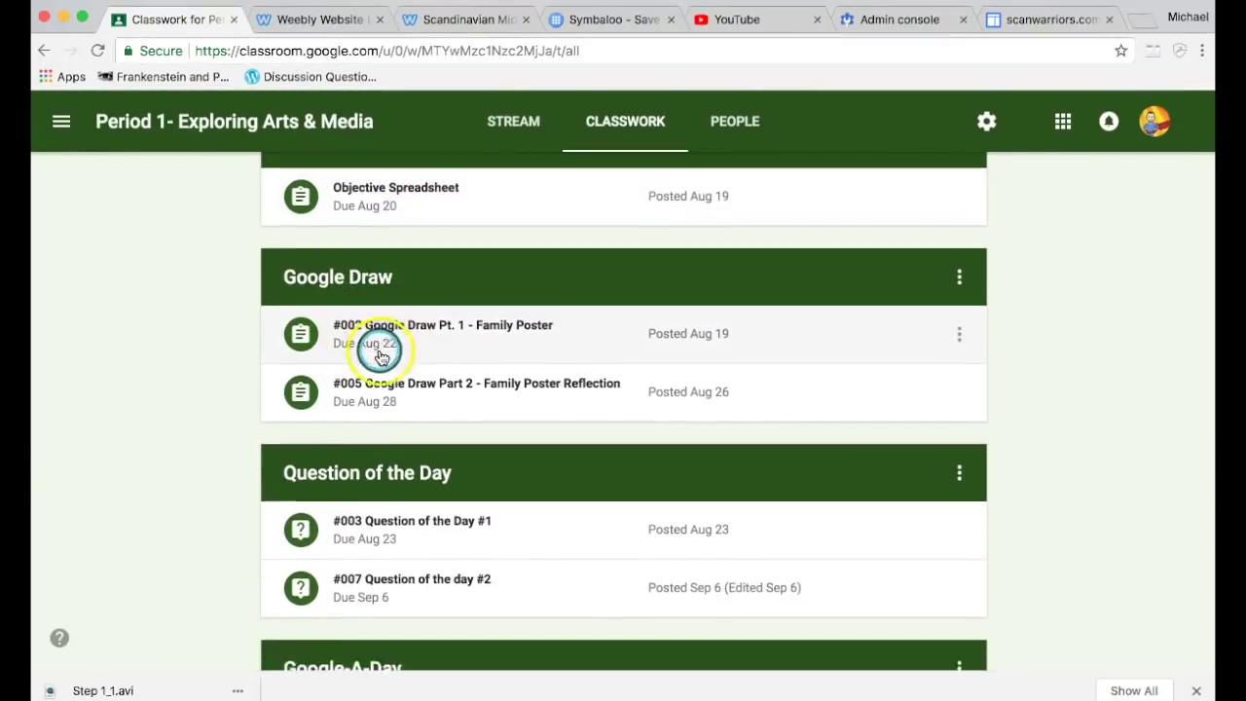
scroll(362, 342, "down", 2)
scroll(361, 343, "up", 4)
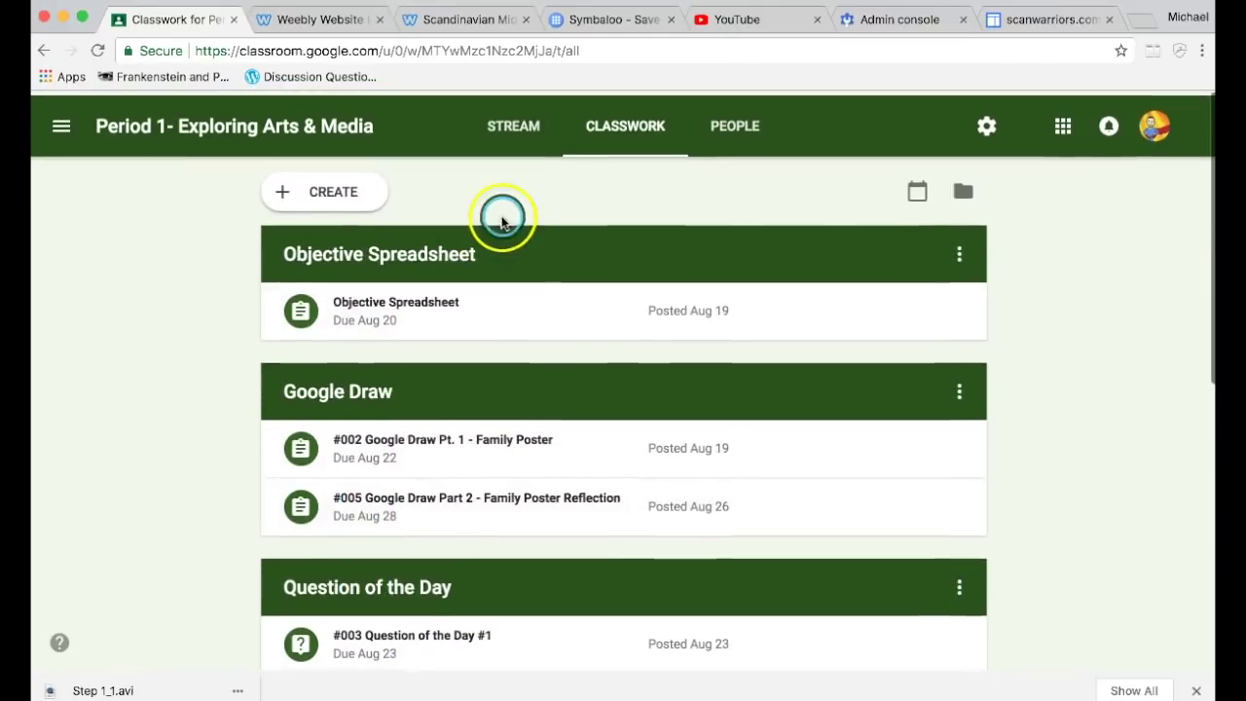
Open the instructions of assignment "#008 Let's Create Our Own Google Website!" from the class stream
left_click(513, 137)
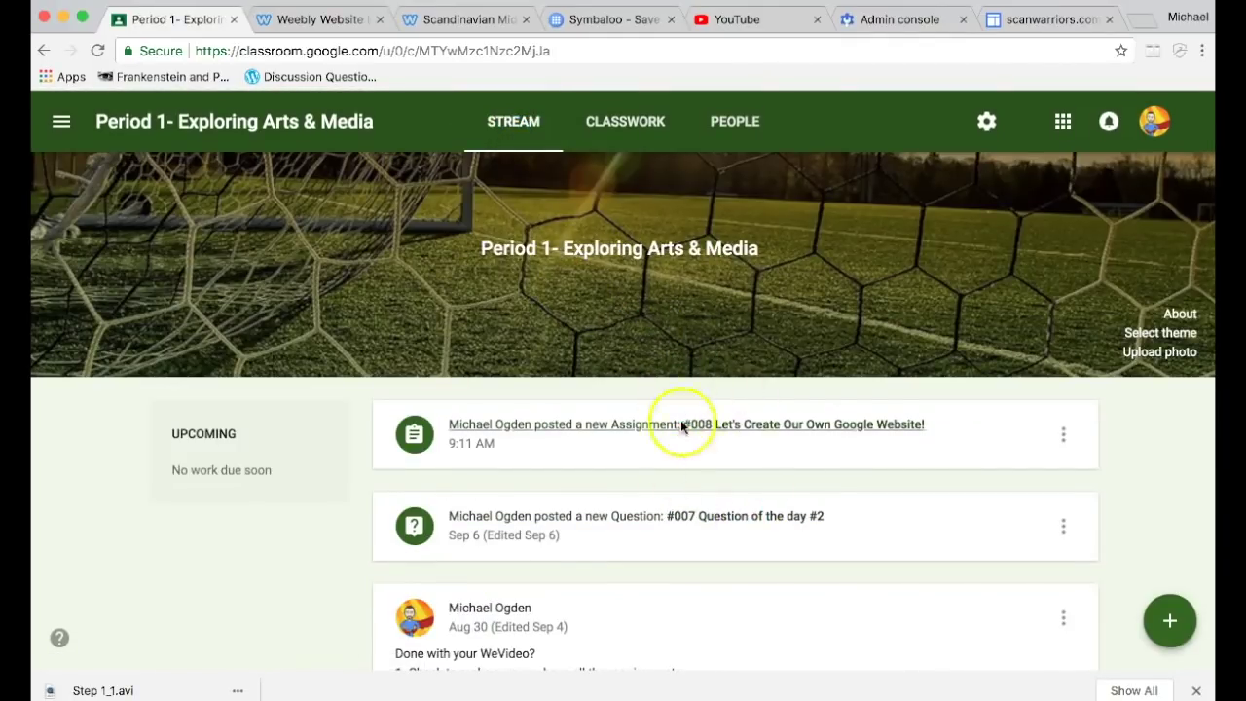
left_click(739, 426)
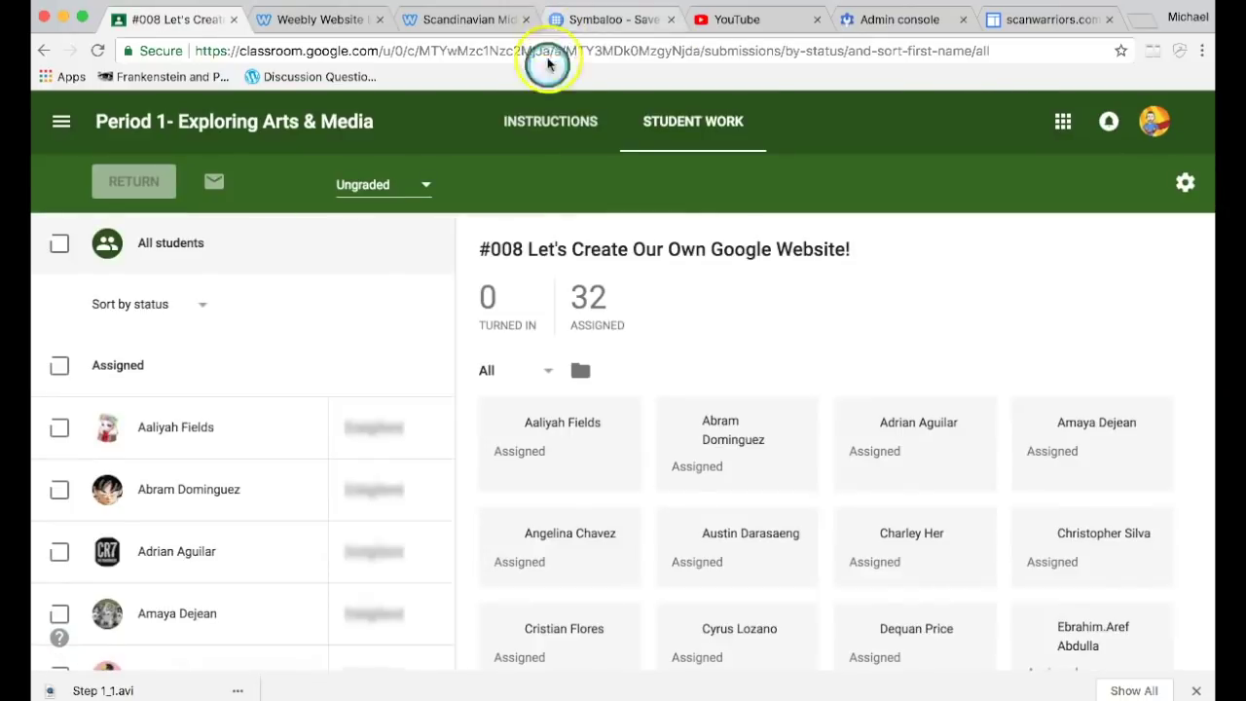
left_click(551, 123)
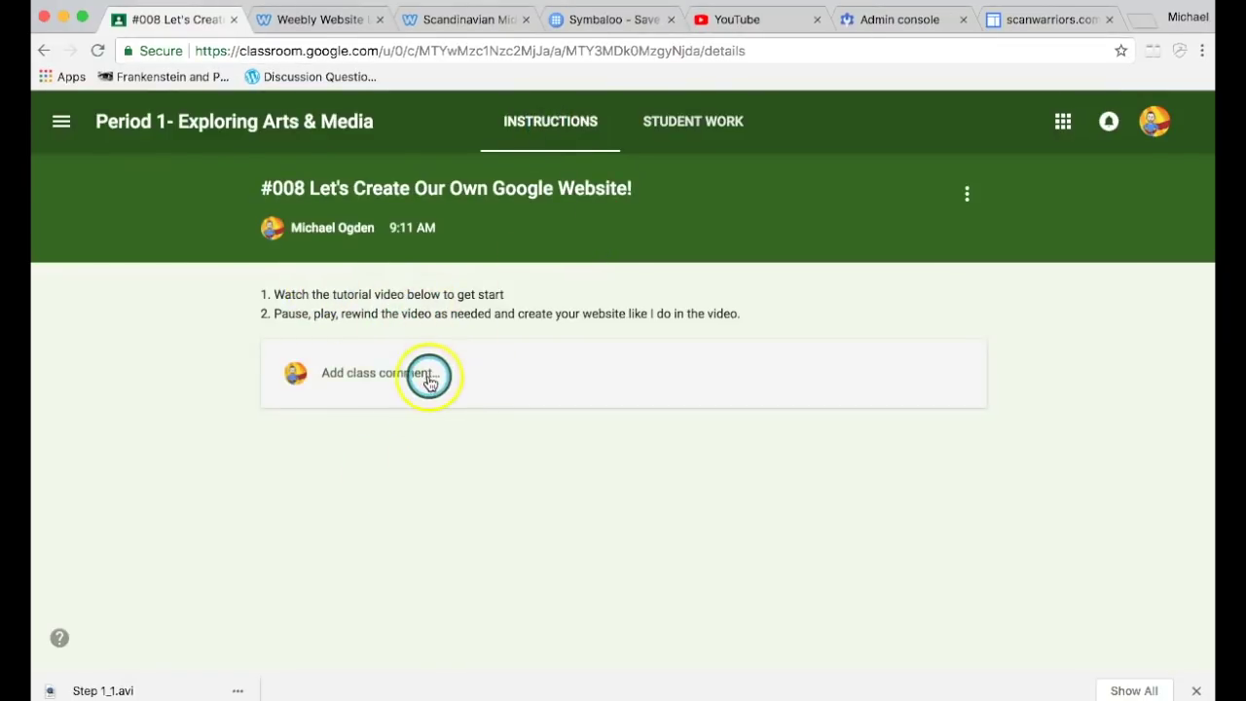
Read the two numbered instructions and the title of the #008 assignment
left_click_drag(266, 290, 495, 289)
left_click(581, 294)
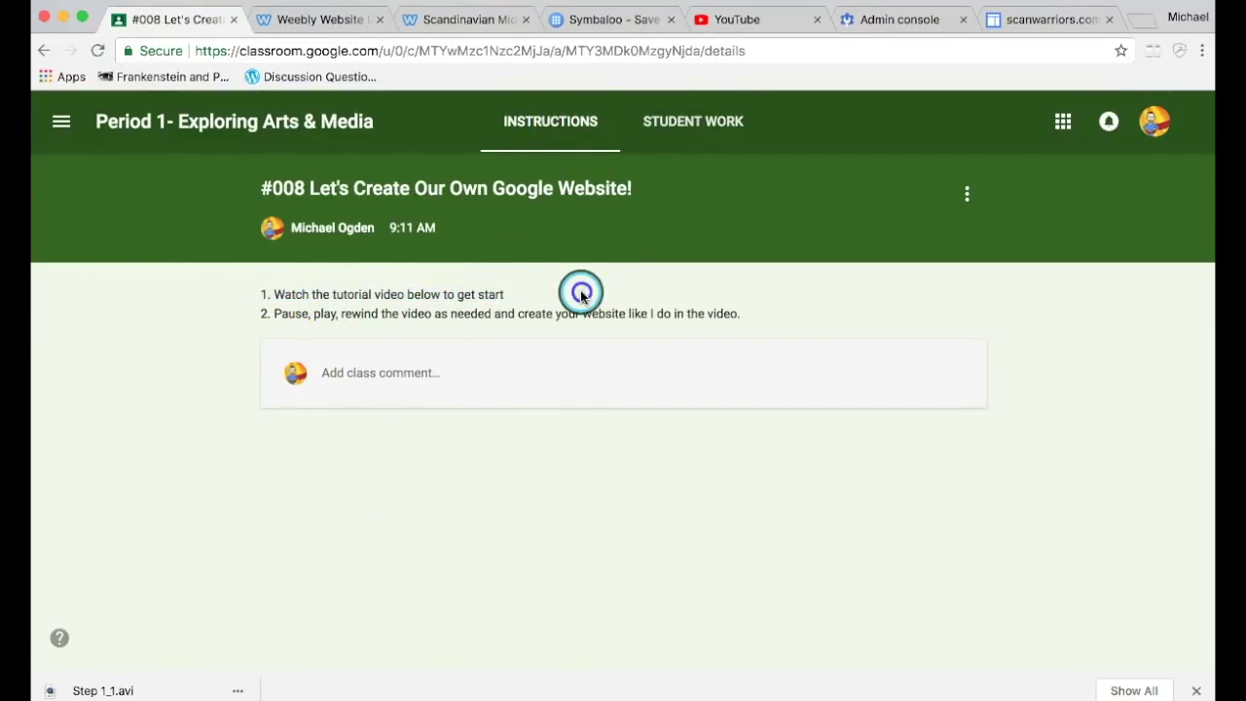
left_click(558, 305)
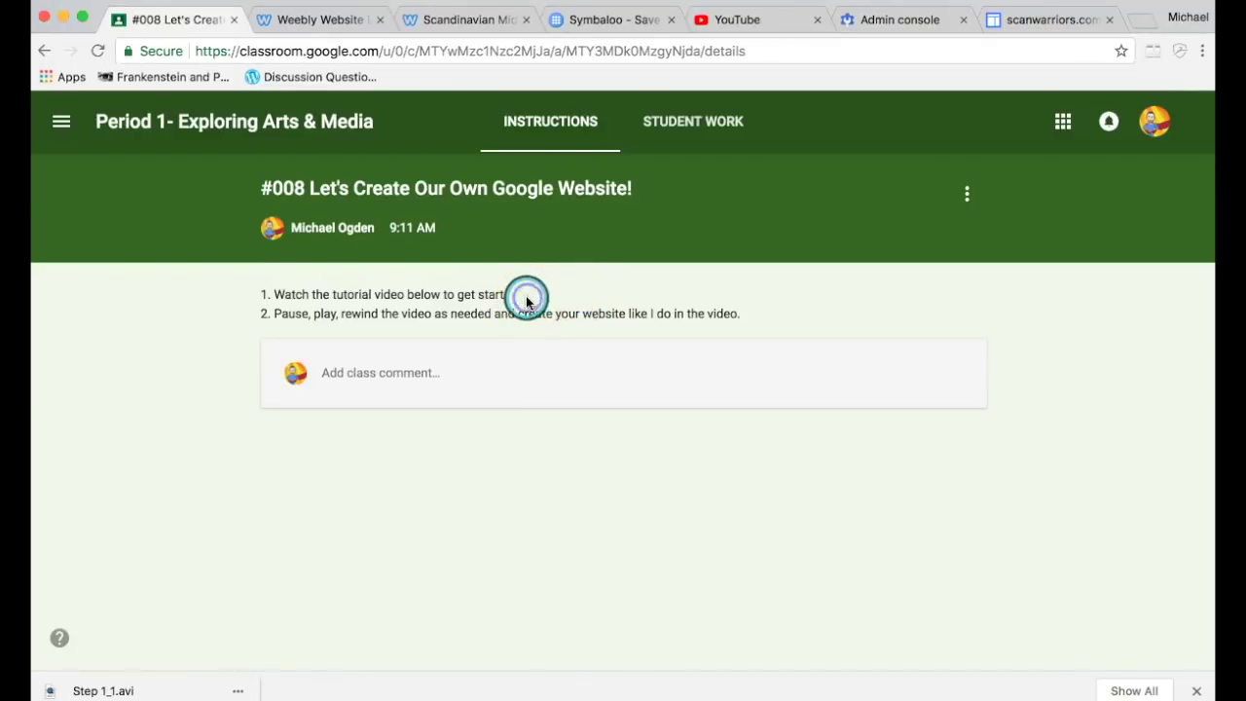
left_click_drag(290, 308, 353, 315)
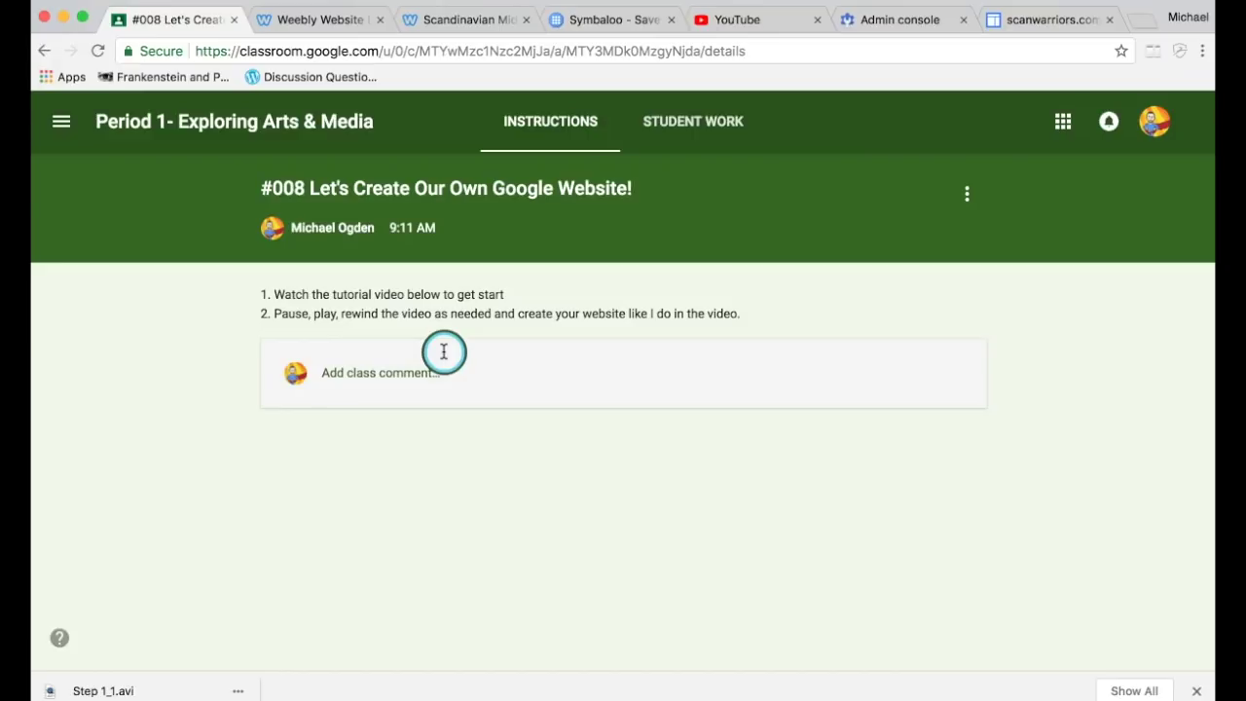
left_click(425, 168)
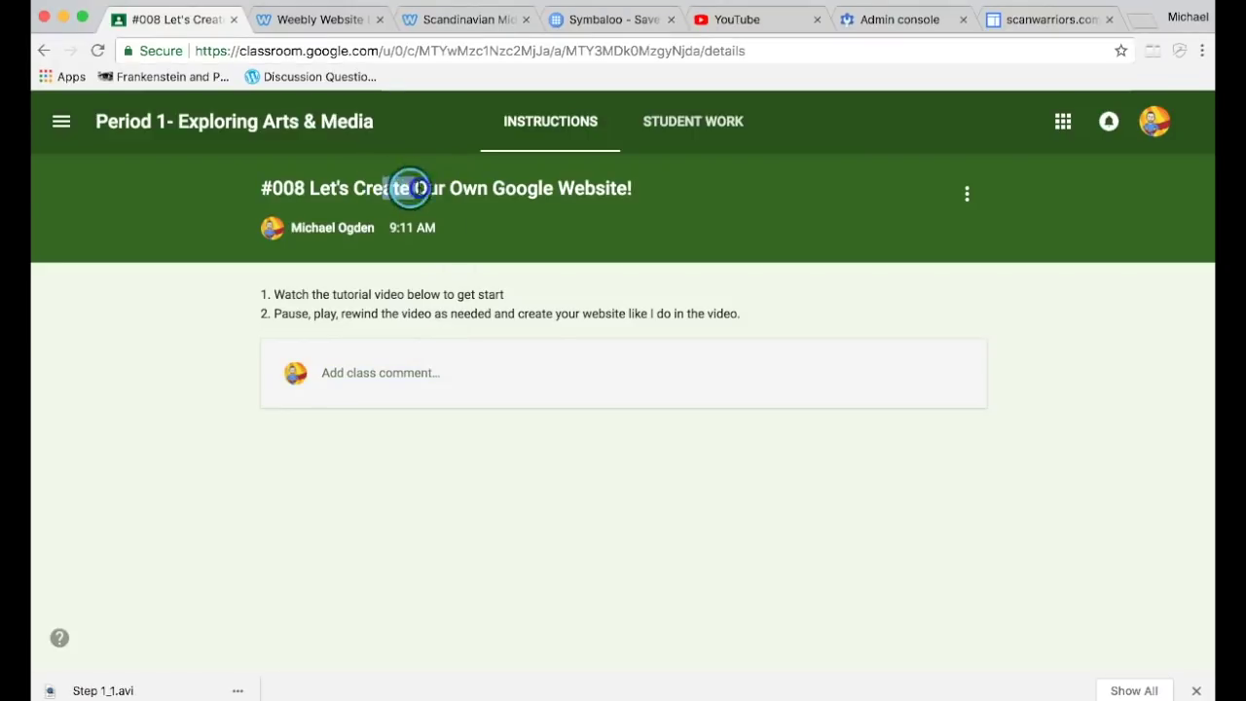
left_click_drag(409, 188, 666, 196)
left_click(693, 223)
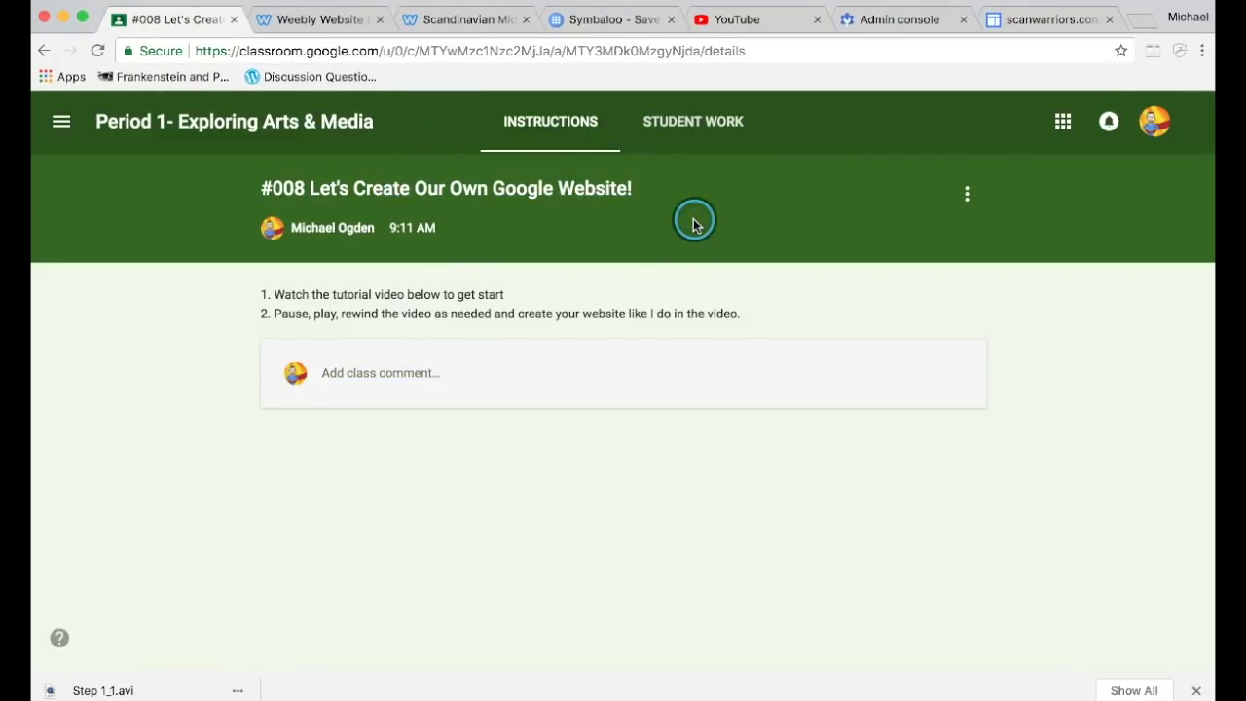
Switch to Google Sites and start a new blank site in the new version of Google Sites
left_click(1063, 127)
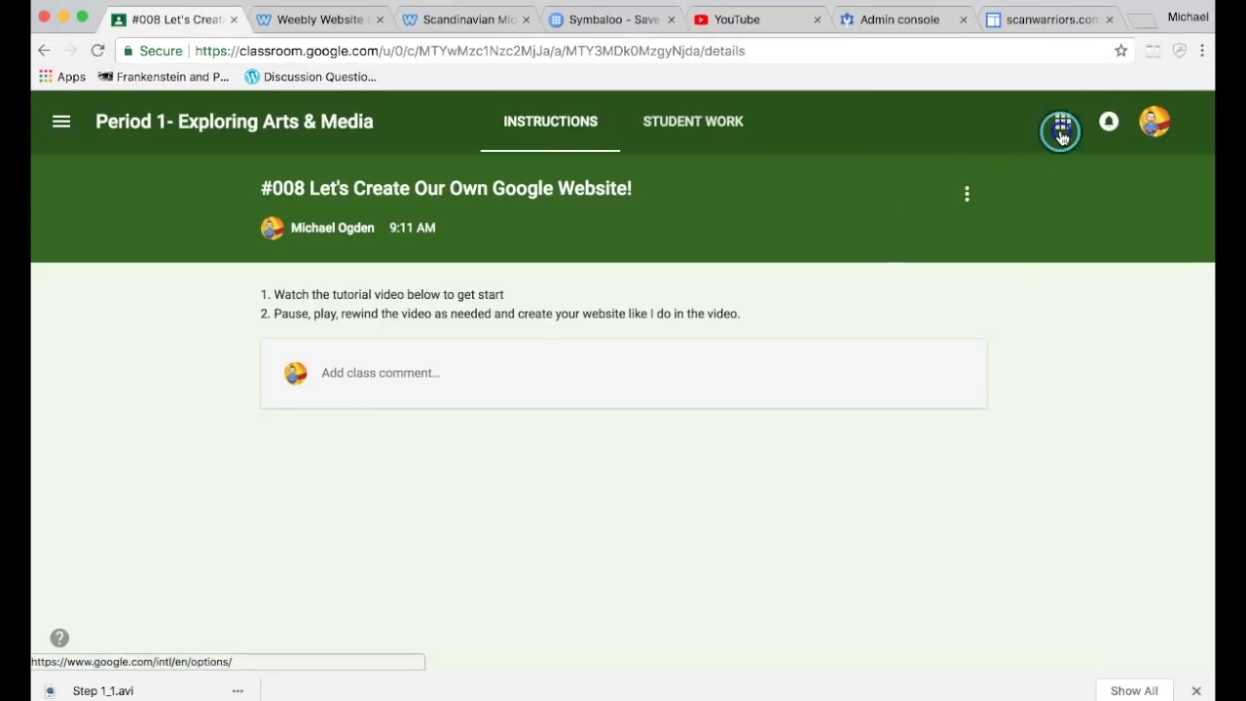
left_click(971, 523)
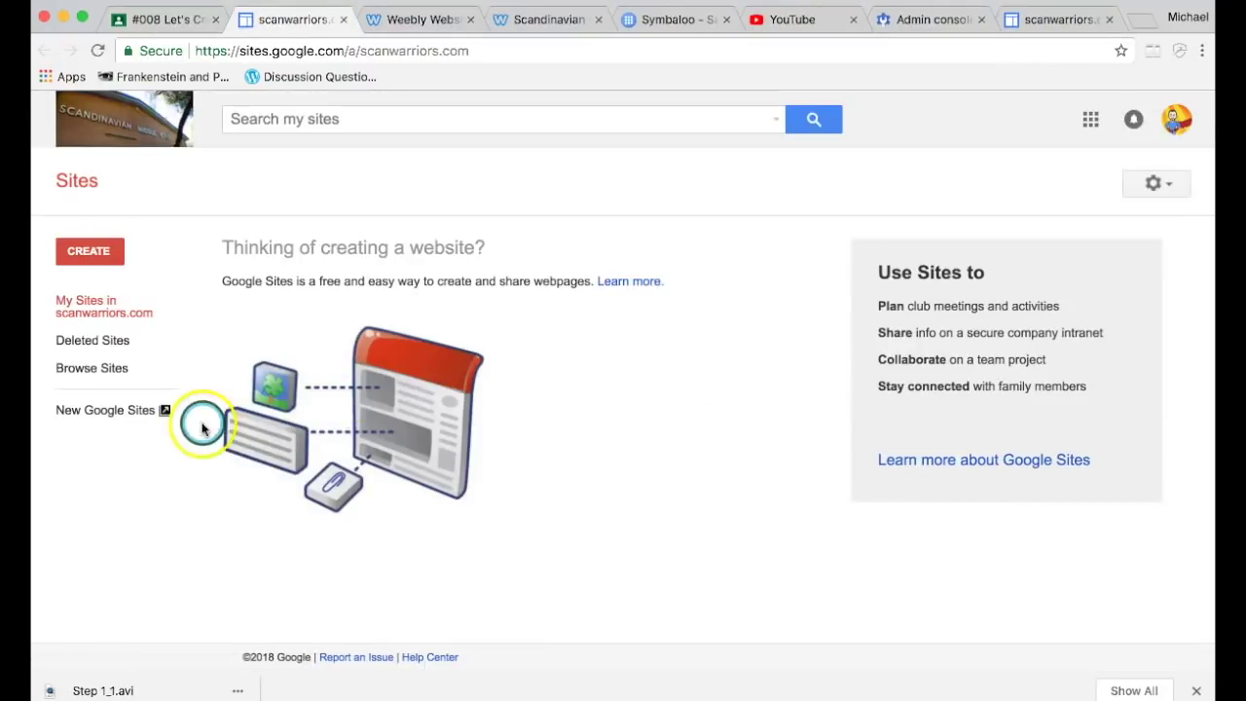
left_click(111, 419)
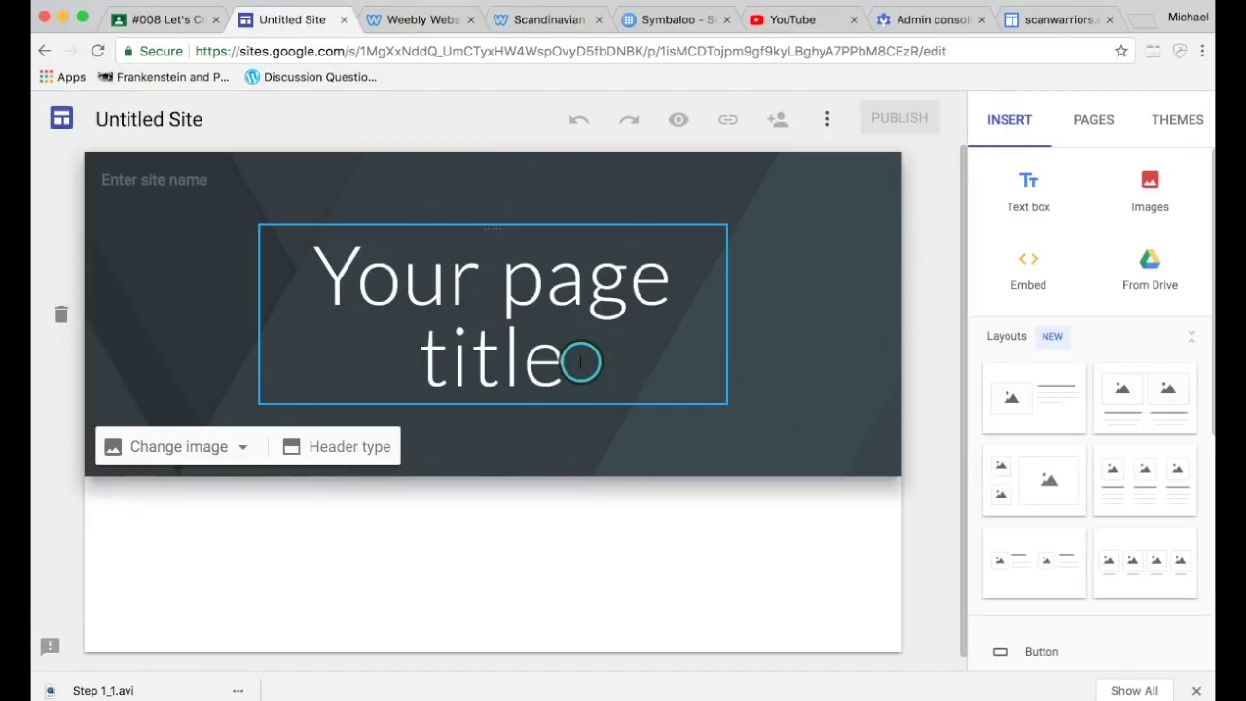
Name the untitled site with the teacher's name followed by "Website" and skip the introductory tour
left_click(763, 208)
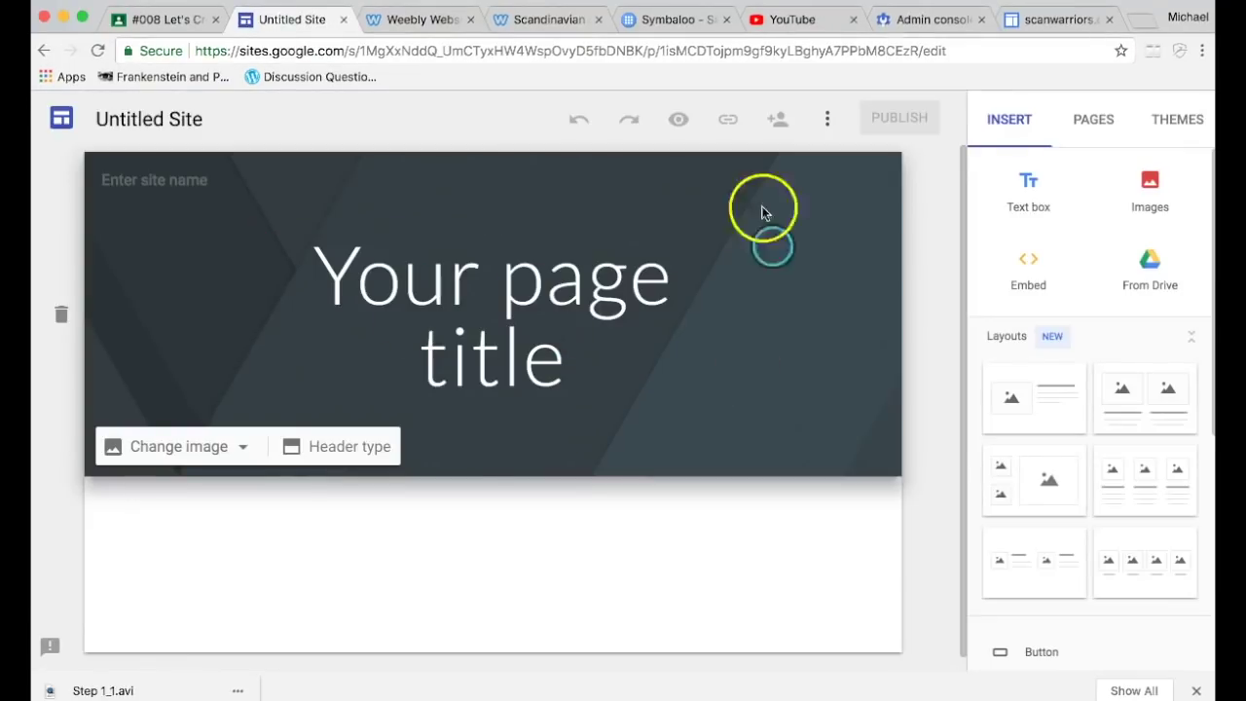
left_click(584, 326)
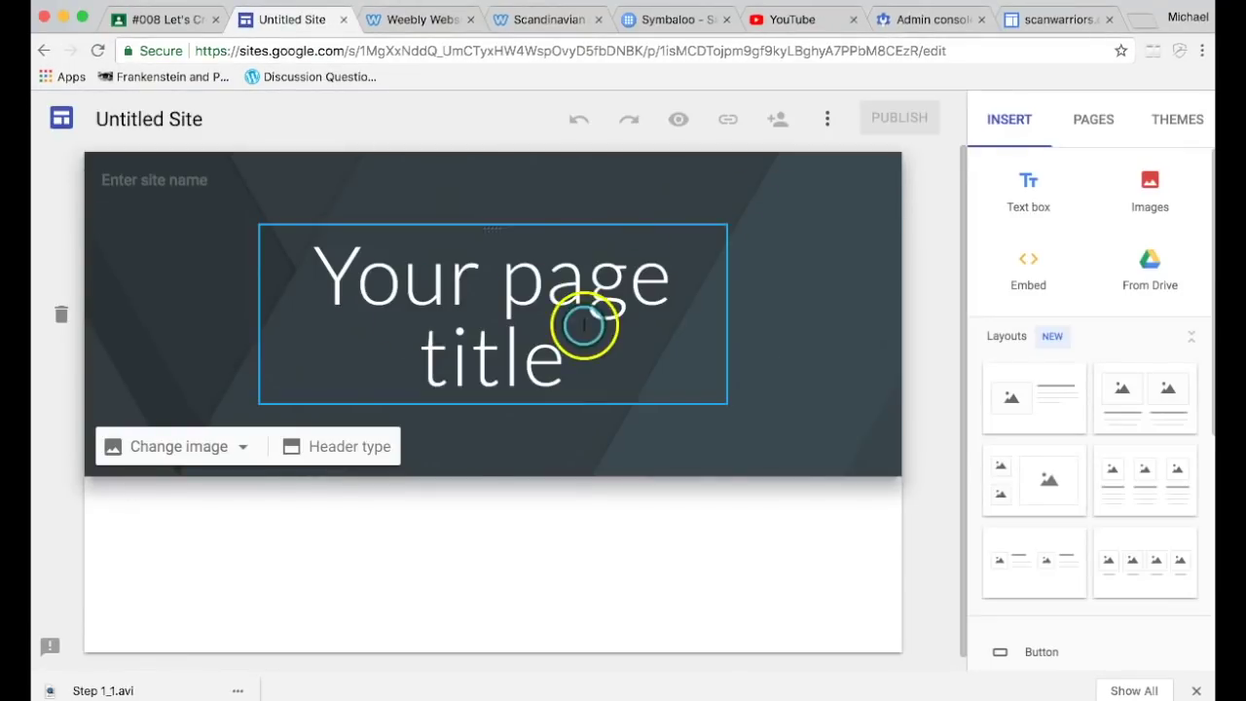
left_click(164, 121)
left_click_drag(206, 122, 216, 120)
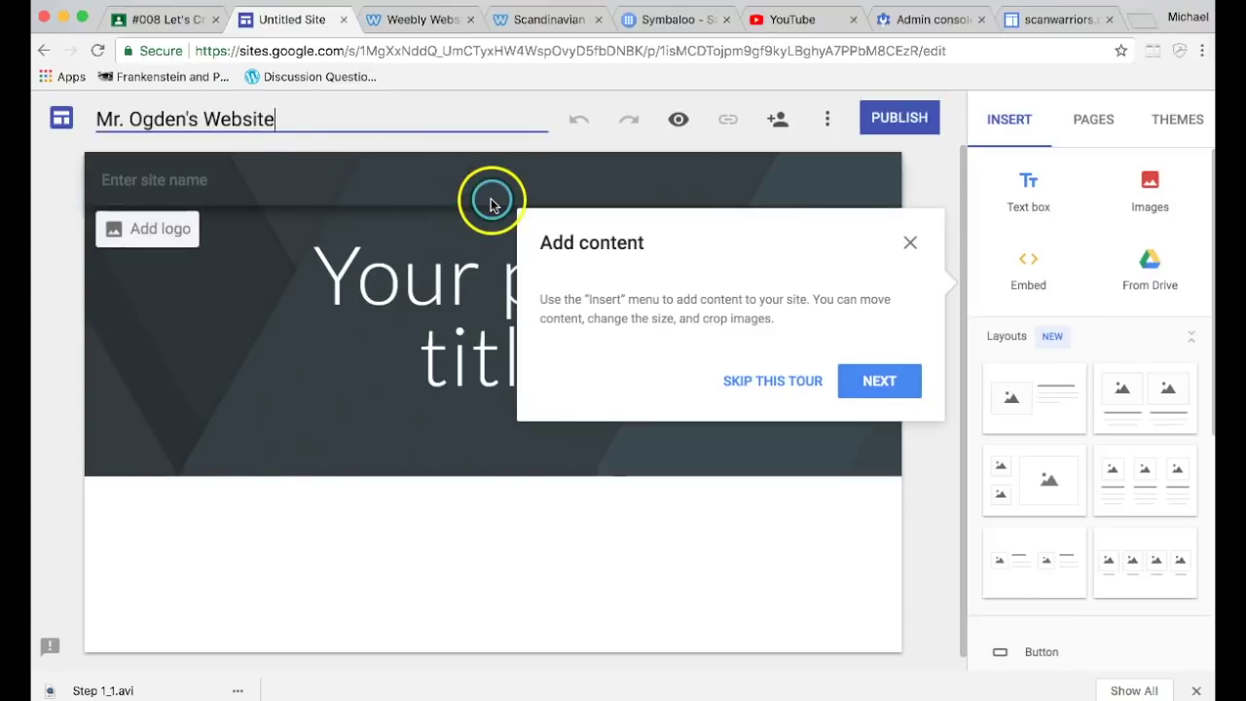
left_click(850, 373)
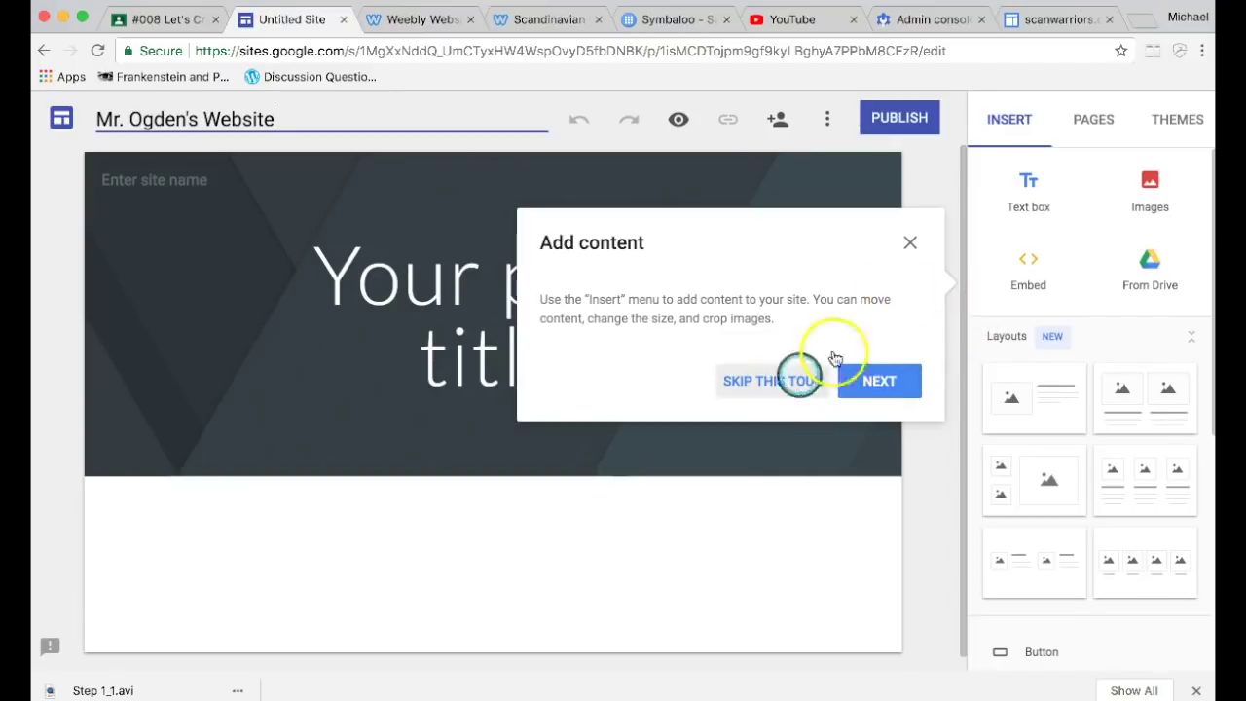
left_click(785, 382)
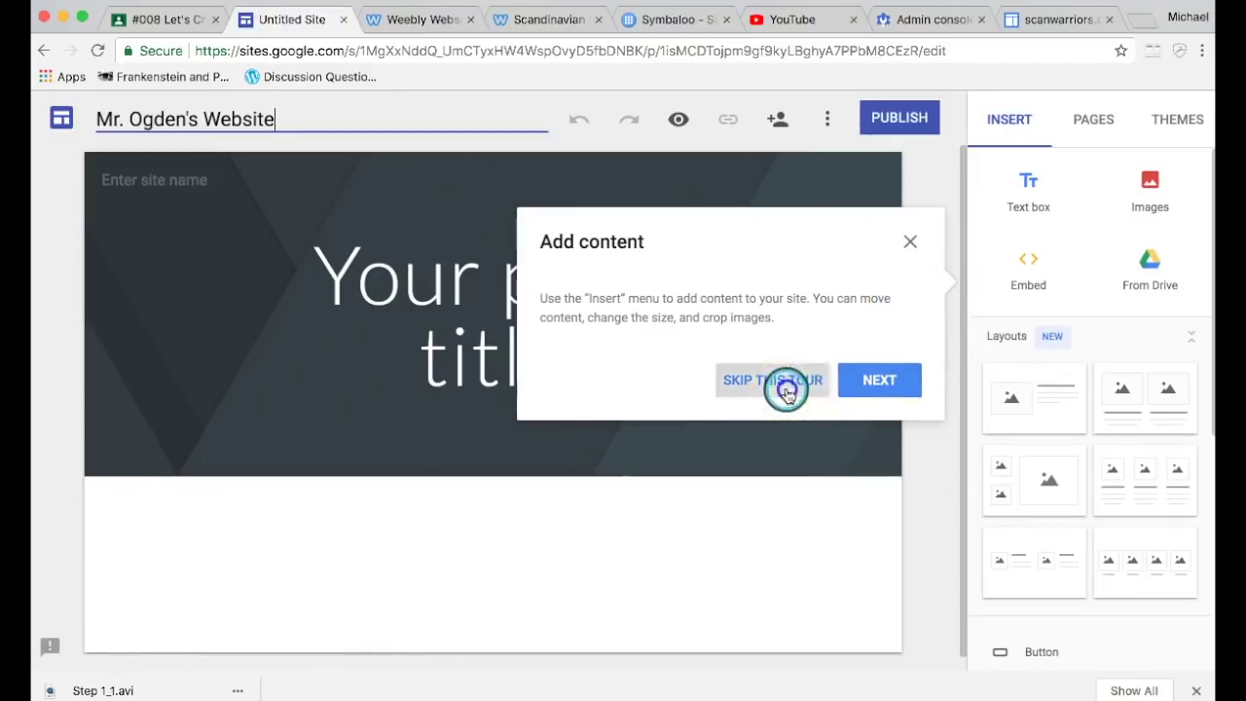
Replace the placeholder page title in the header with "My Website"
left_click(517, 331)
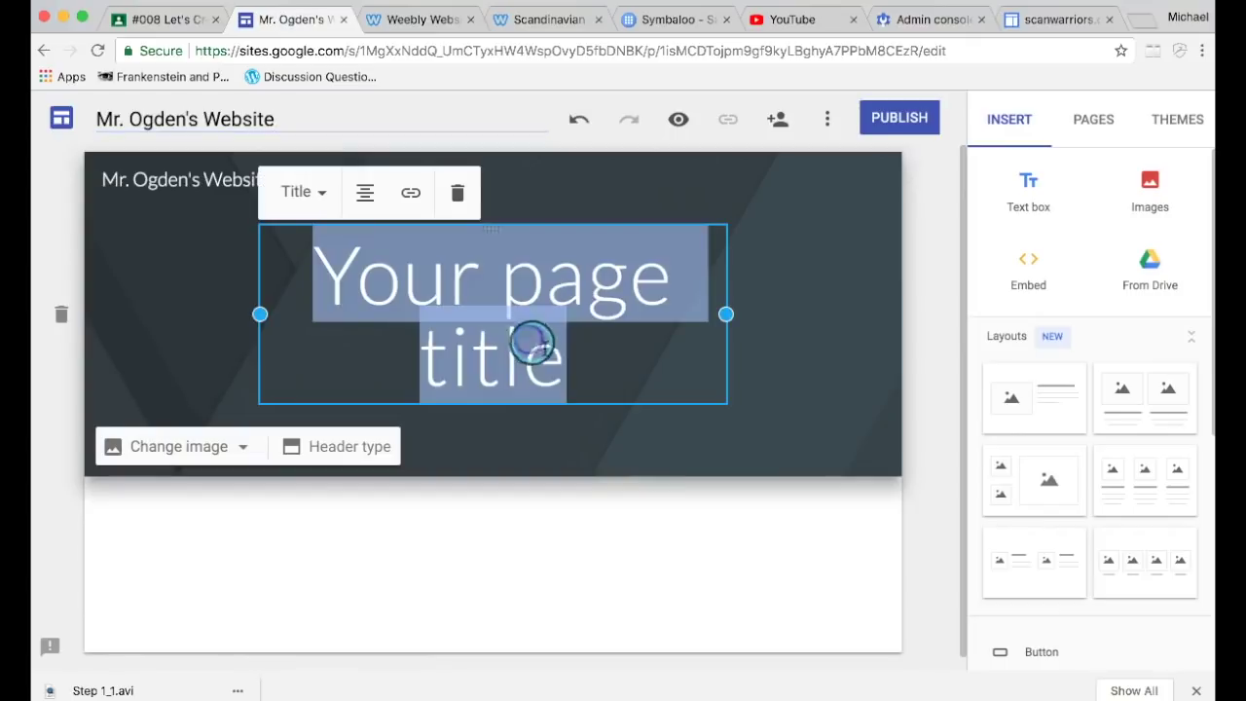
left_click(598, 356)
left_click(218, 134)
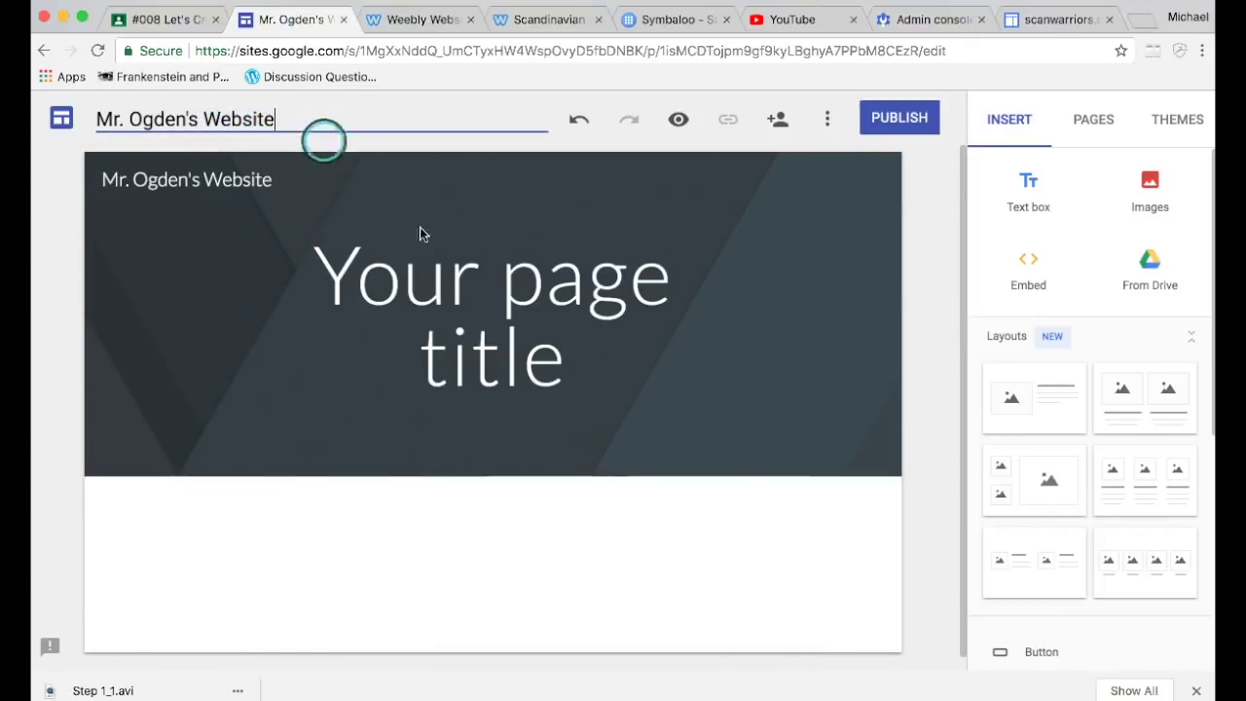
left_click(585, 354)
left_click(584, 353)
type("M")
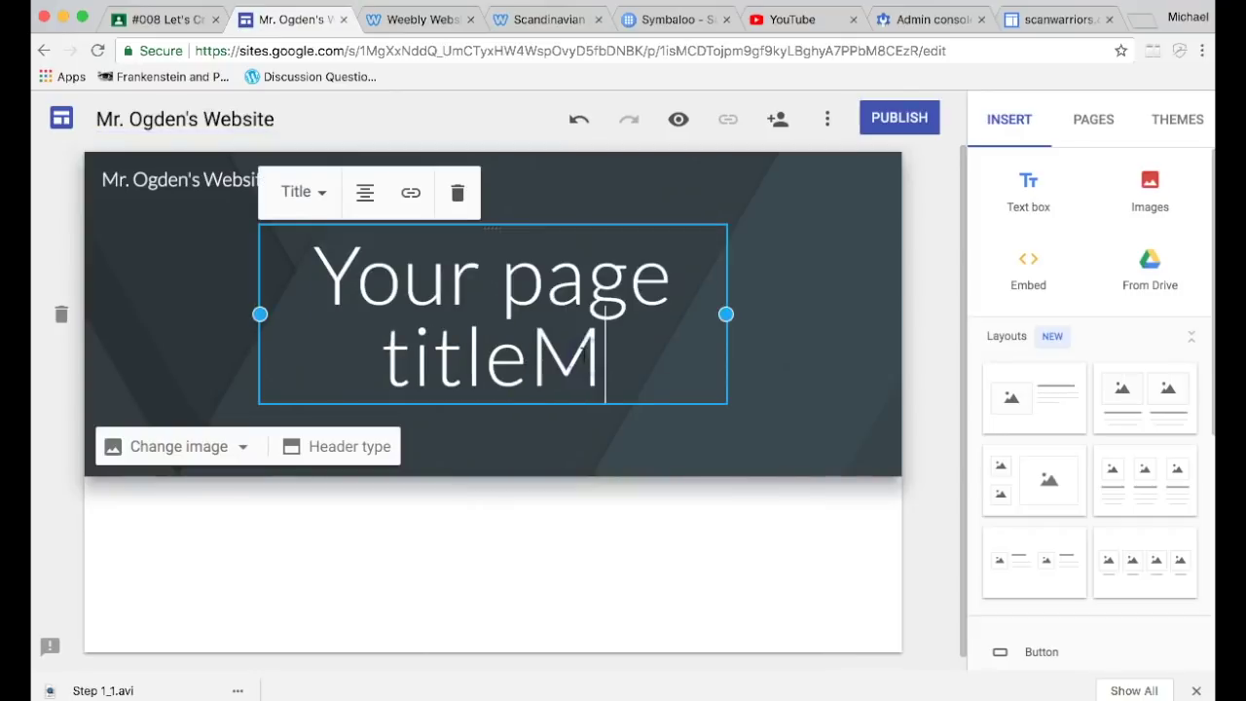
type("y")
left_click_drag(638, 356, 314, 278)
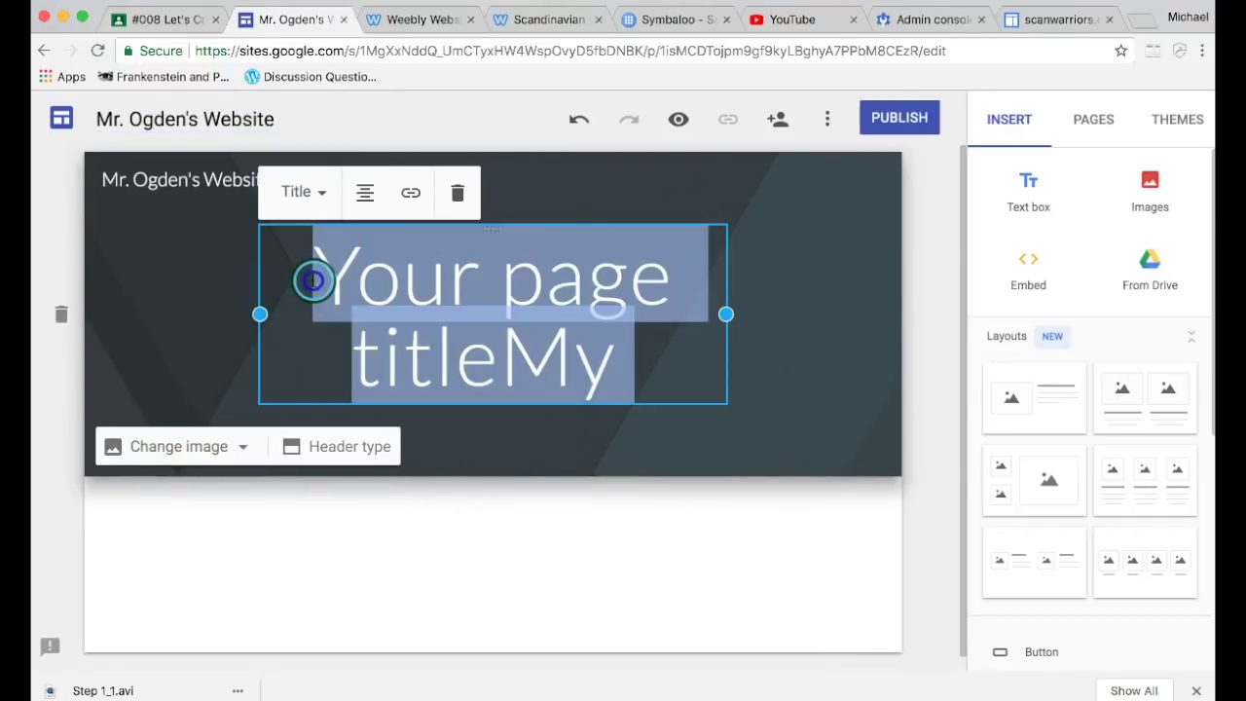
type("My Website")
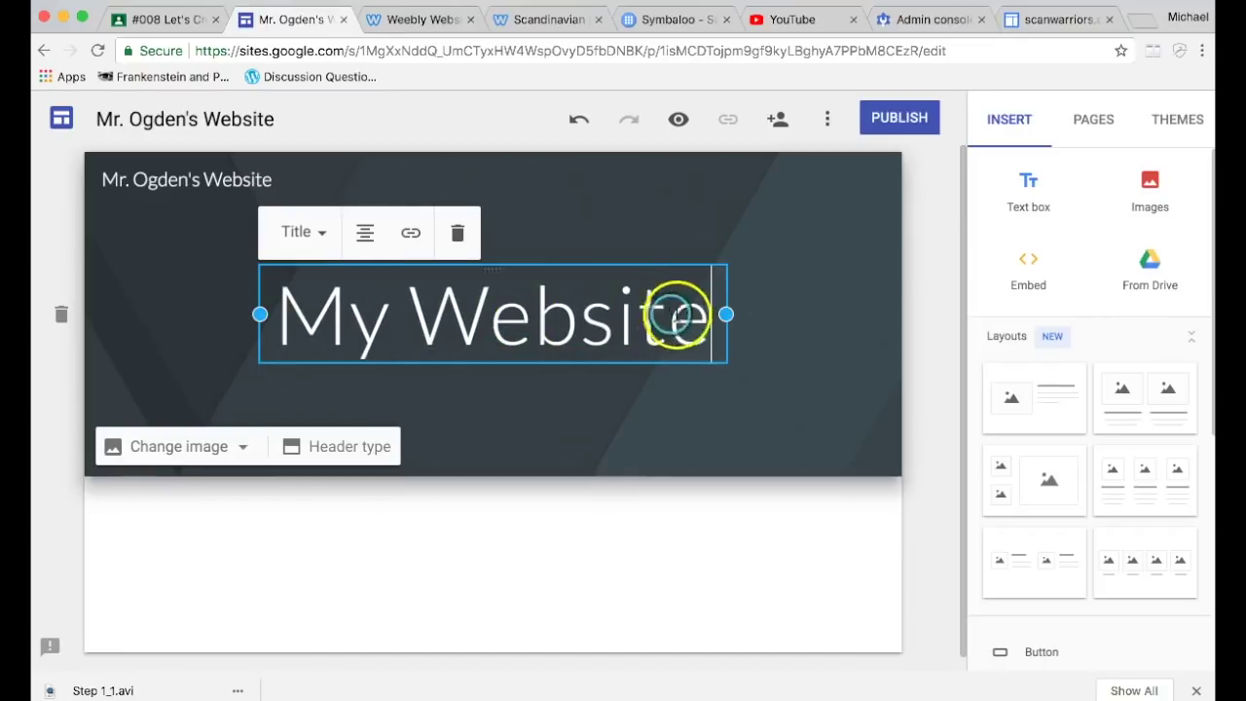
triple_click(680, 314)
left_click(701, 320)
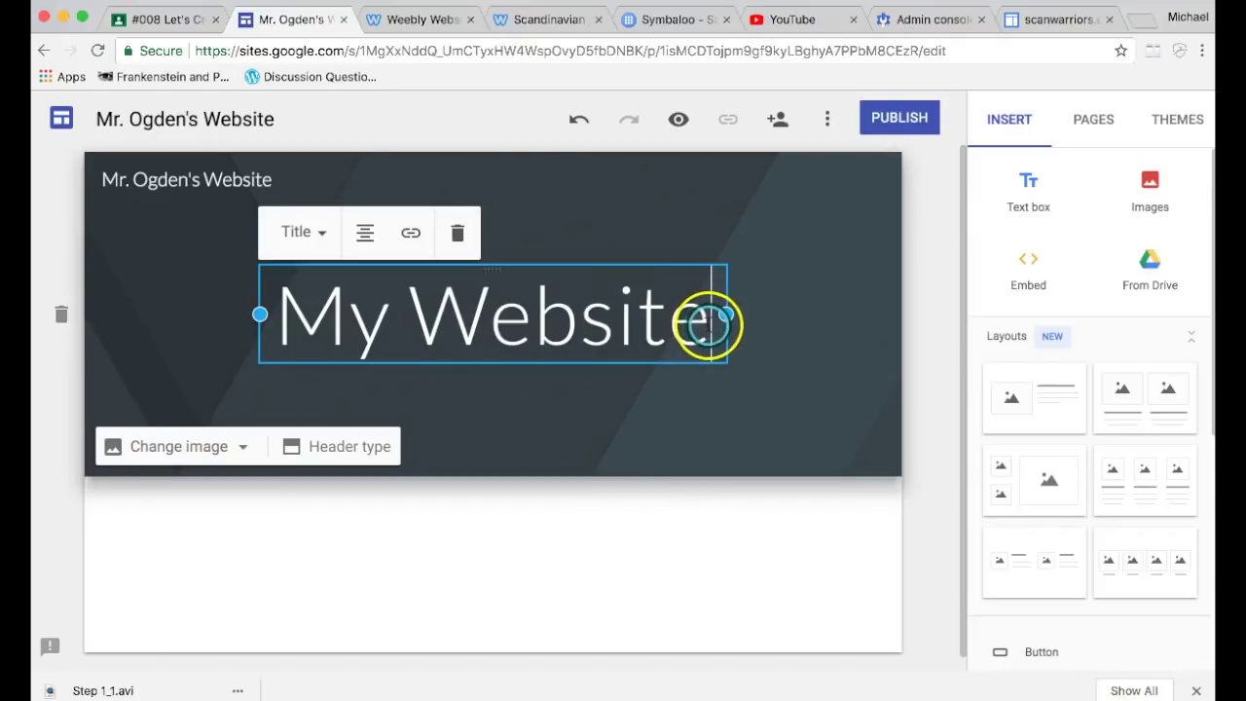
left_click_drag(708, 324, 261, 292)
left_click(576, 401)
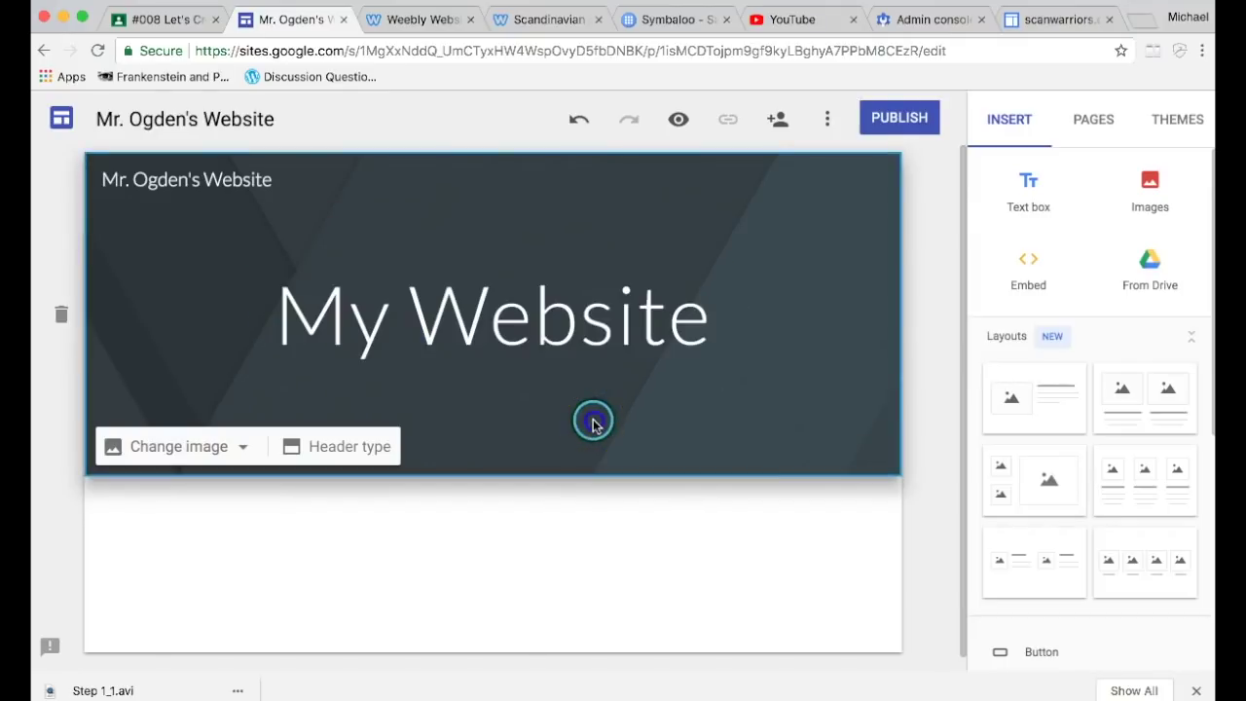
Try the Heading text style on the page title, then restore the Title style
triple_click(644, 321)
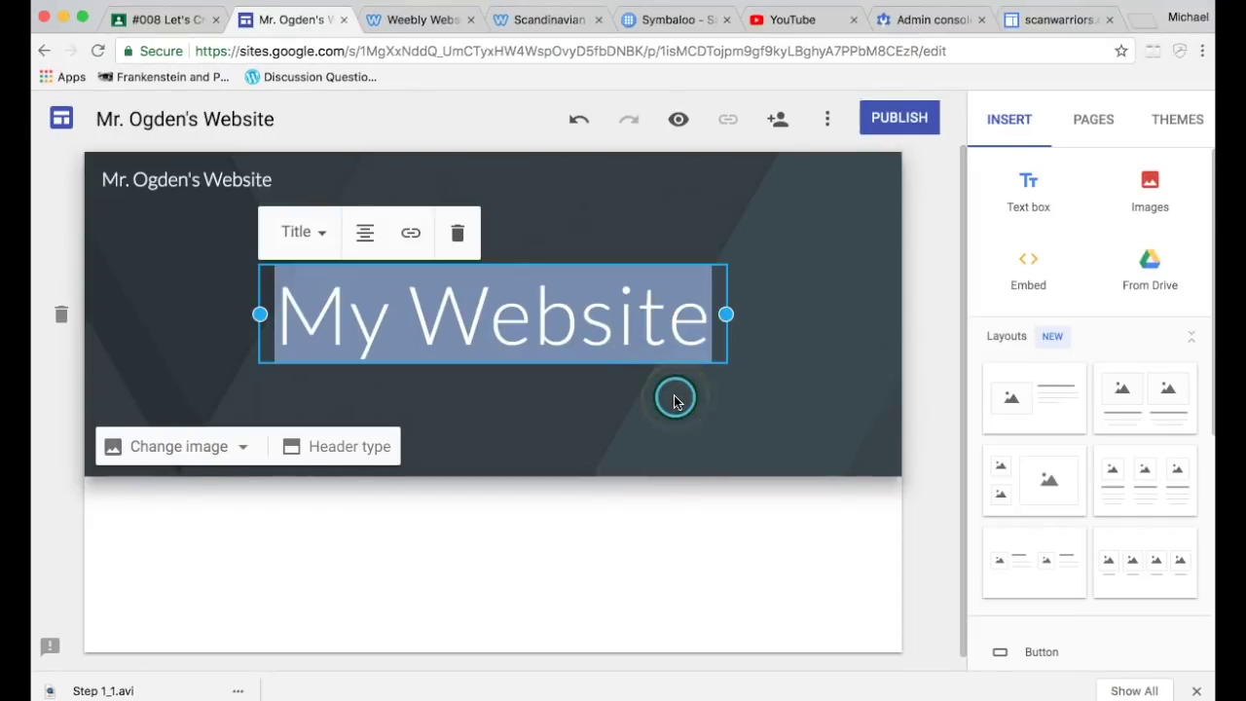
left_click(334, 253)
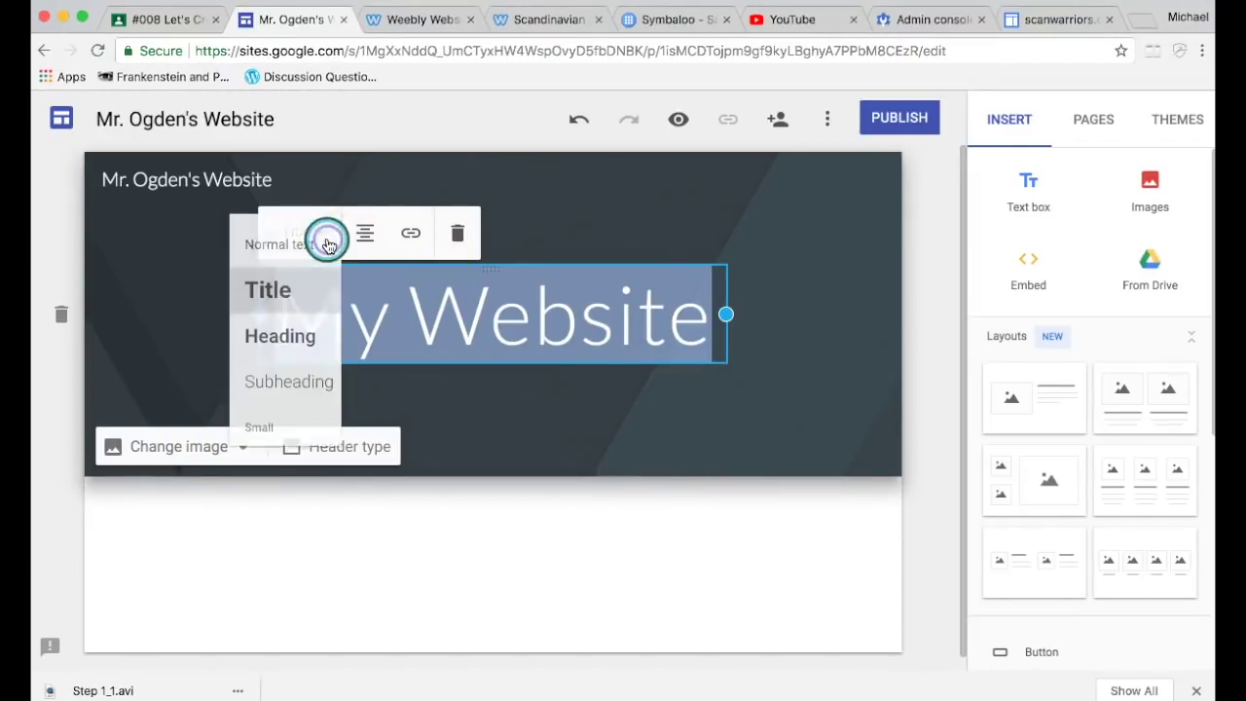
left_click(311, 335)
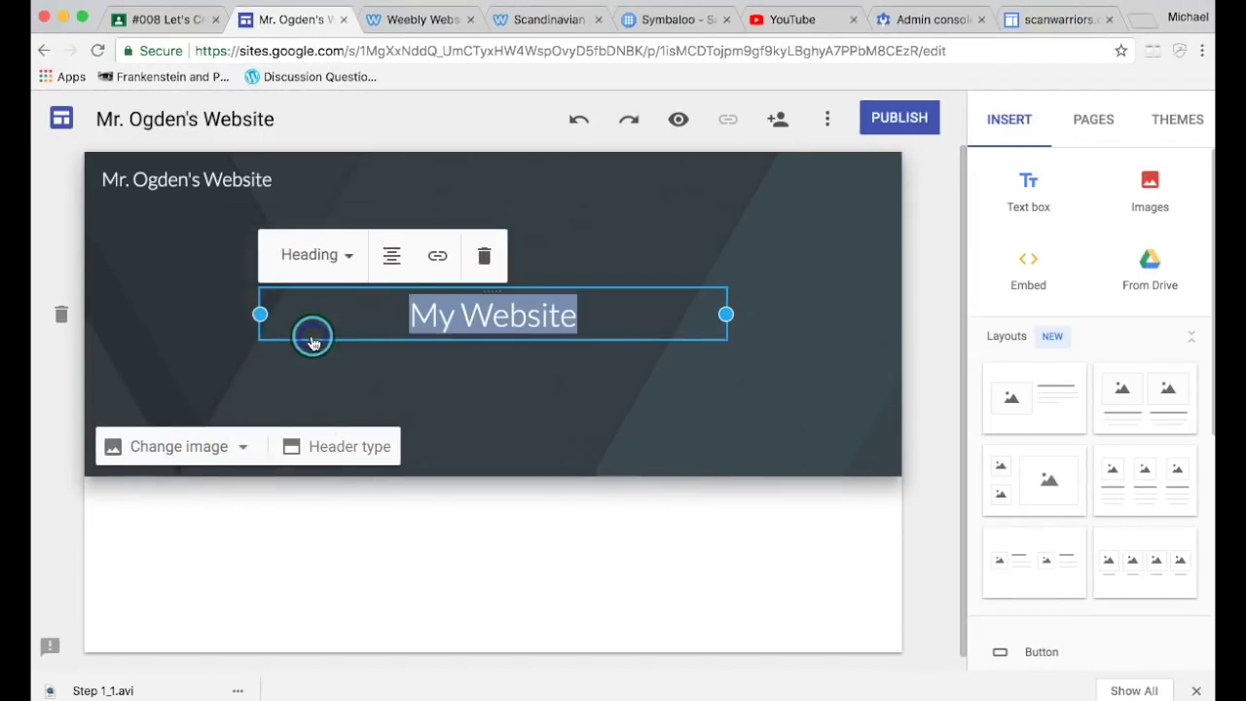
left_click(340, 258)
left_click(333, 314)
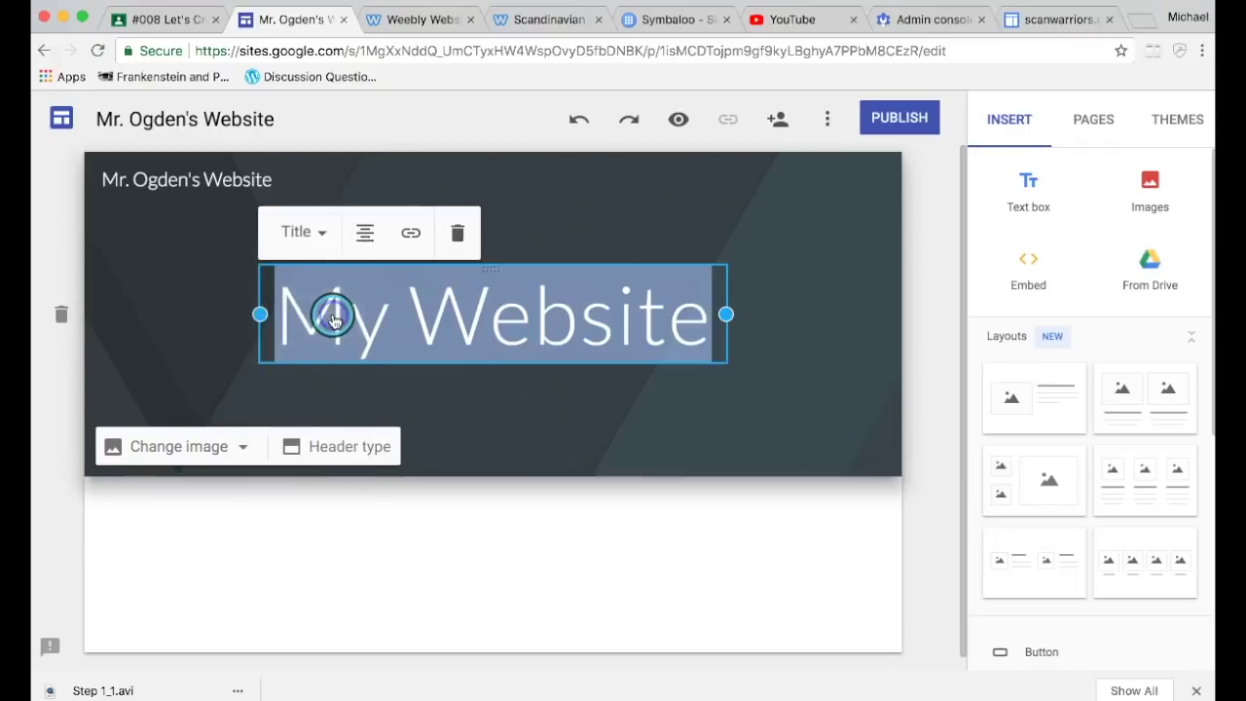
Try right alignment on the page title, then set it back to centred
left_click(369, 241)
left_click(369, 331)
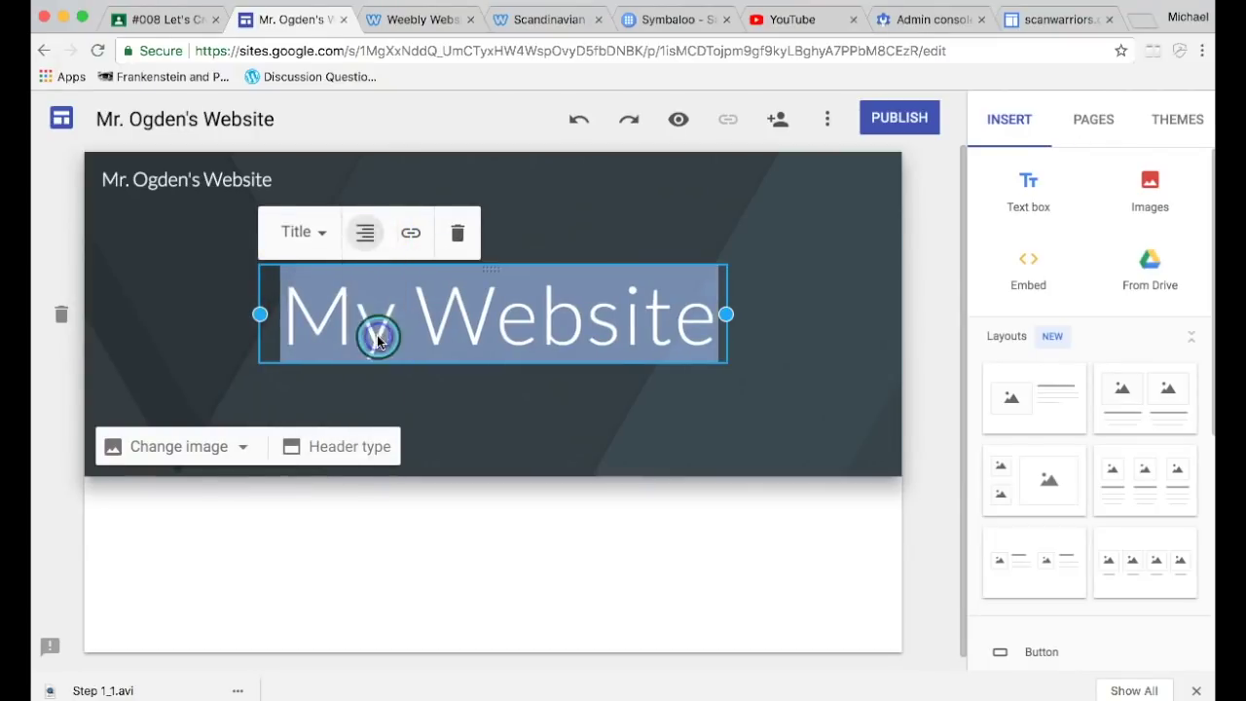
left_click(370, 242)
left_click(376, 284)
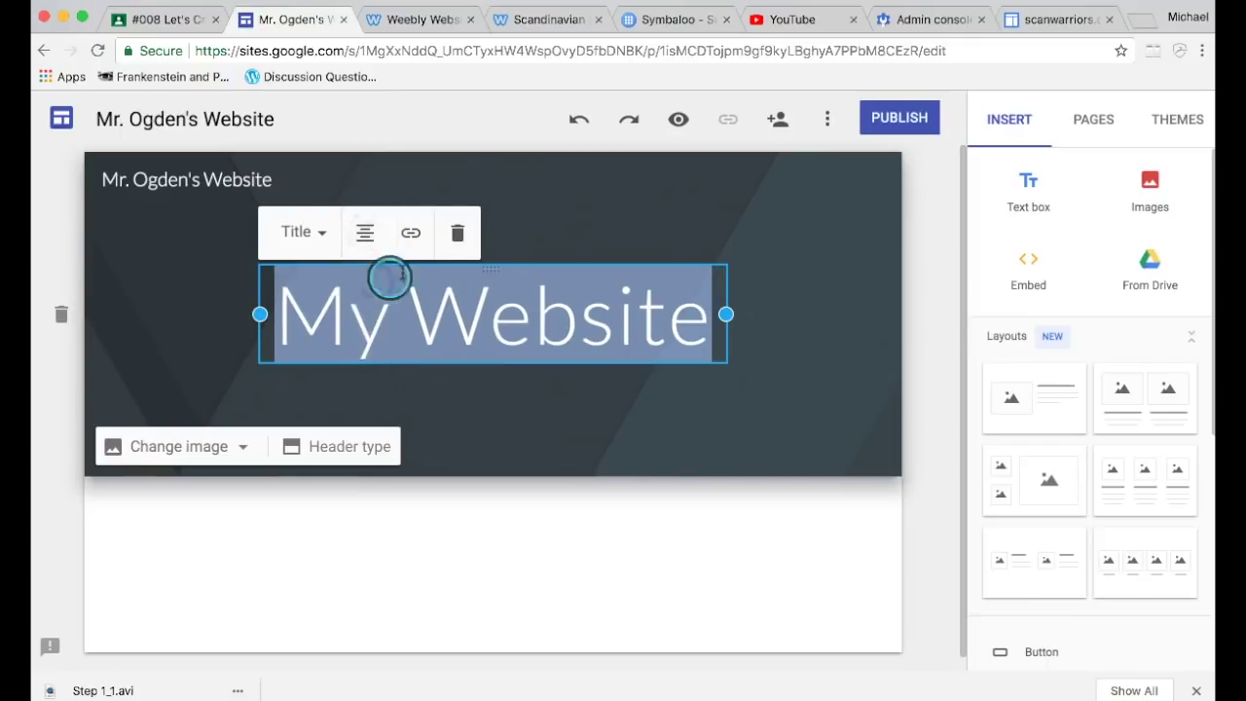
Try the Cover and Large banner header types, then set the header back to Banner
left_click(623, 220)
triple_click(662, 298)
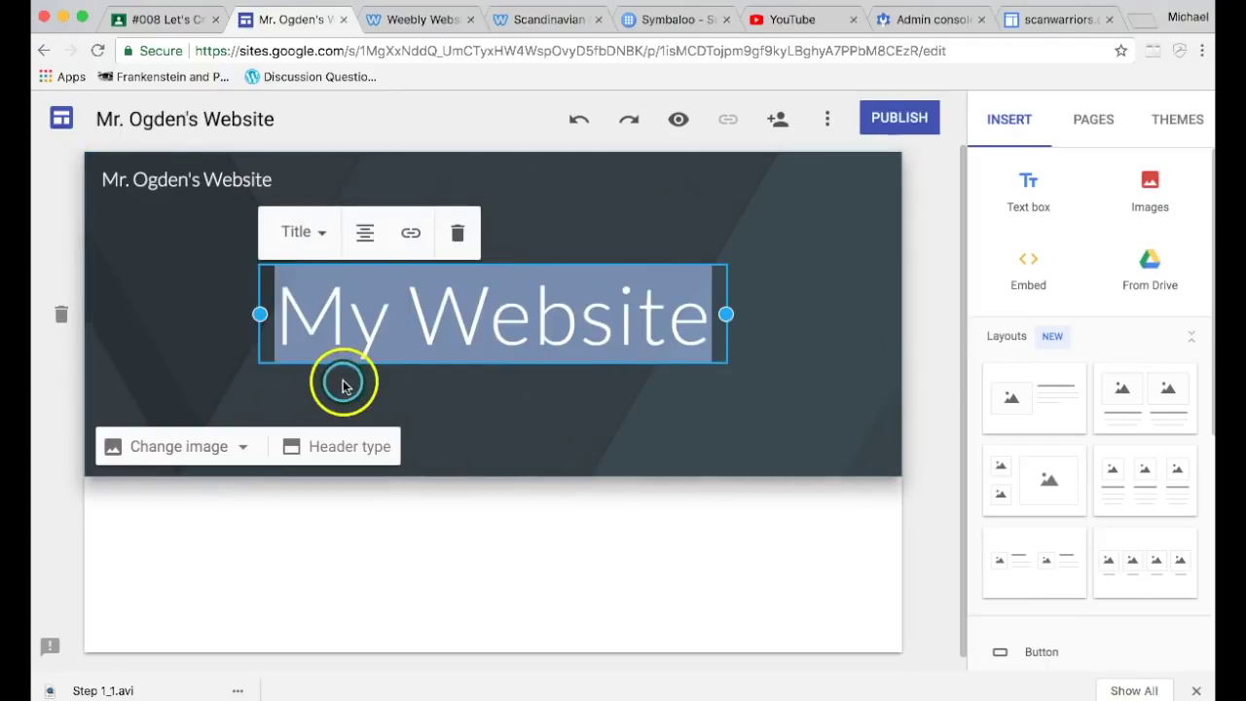
left_click(328, 440)
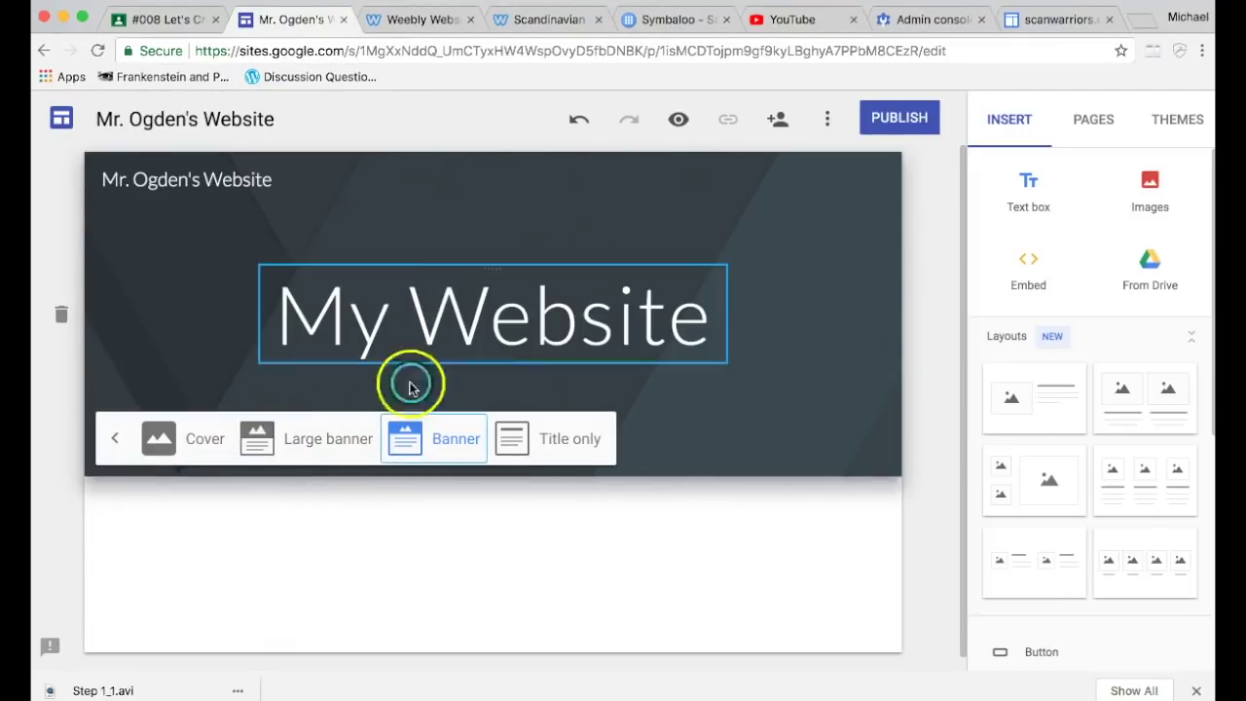
left_click(192, 445)
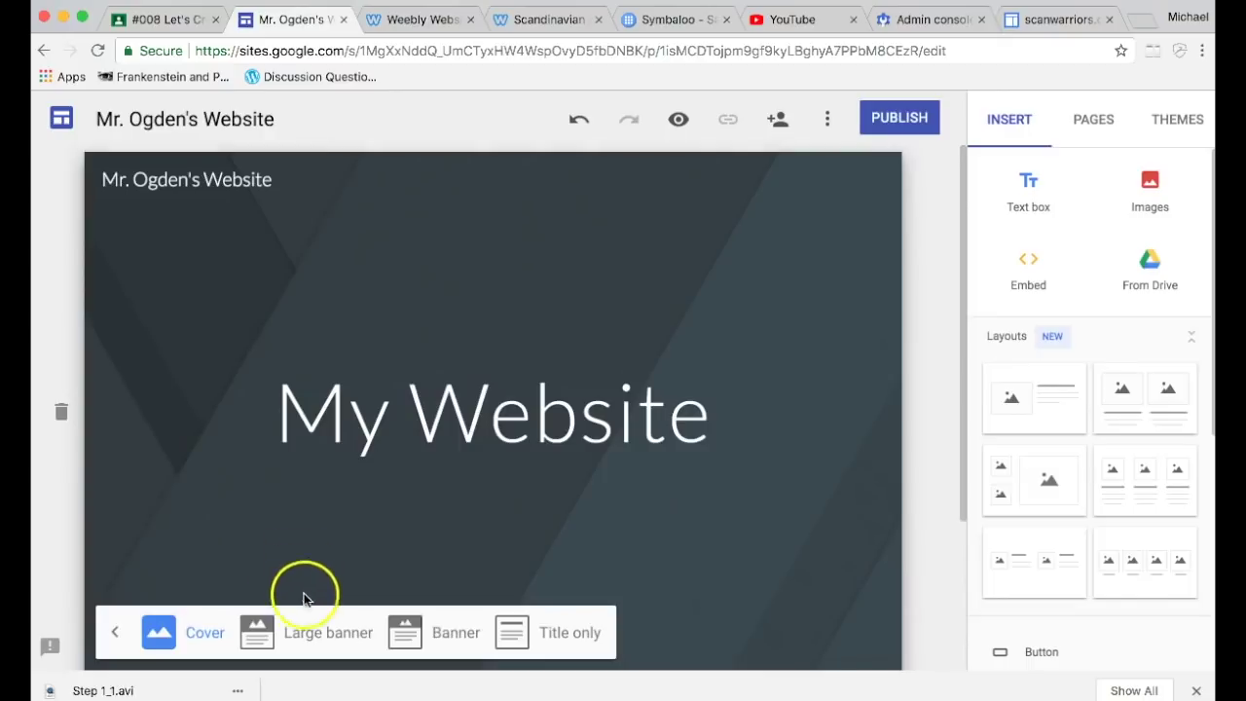
left_click(308, 629)
left_click(429, 613)
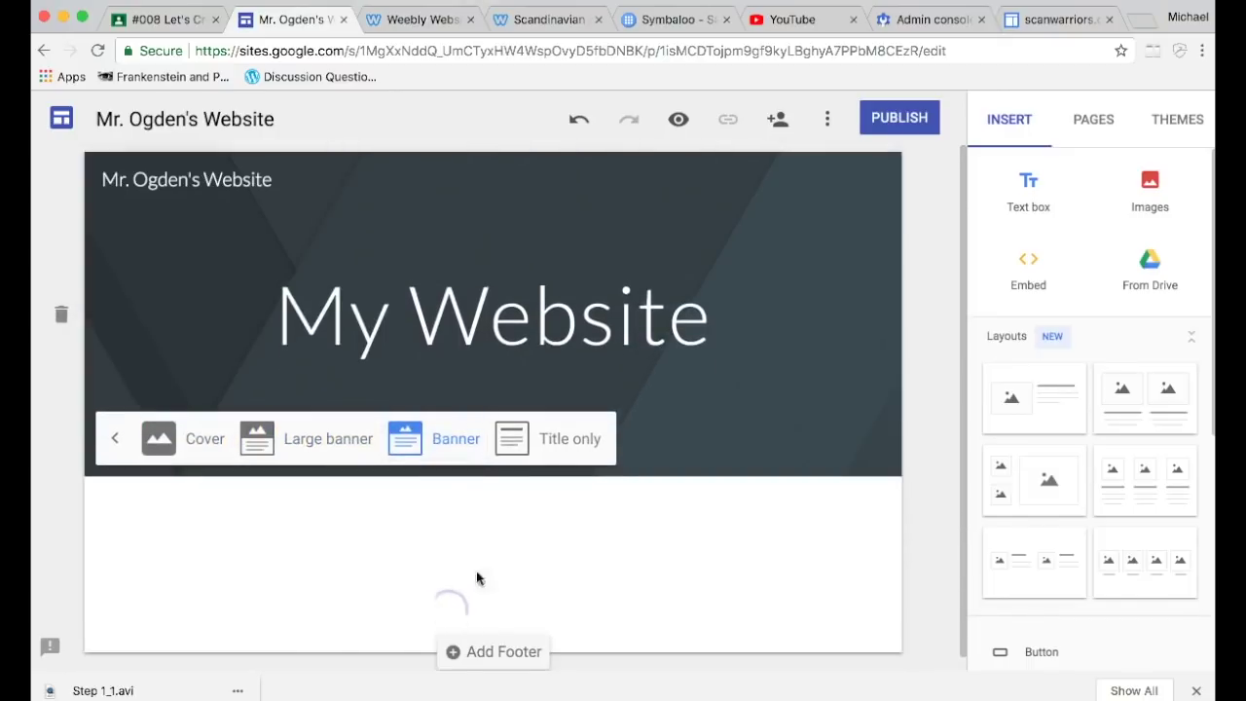
Try the Title only and Large banner header types, then return the header to Banner
left_click(523, 446)
left_click(453, 307)
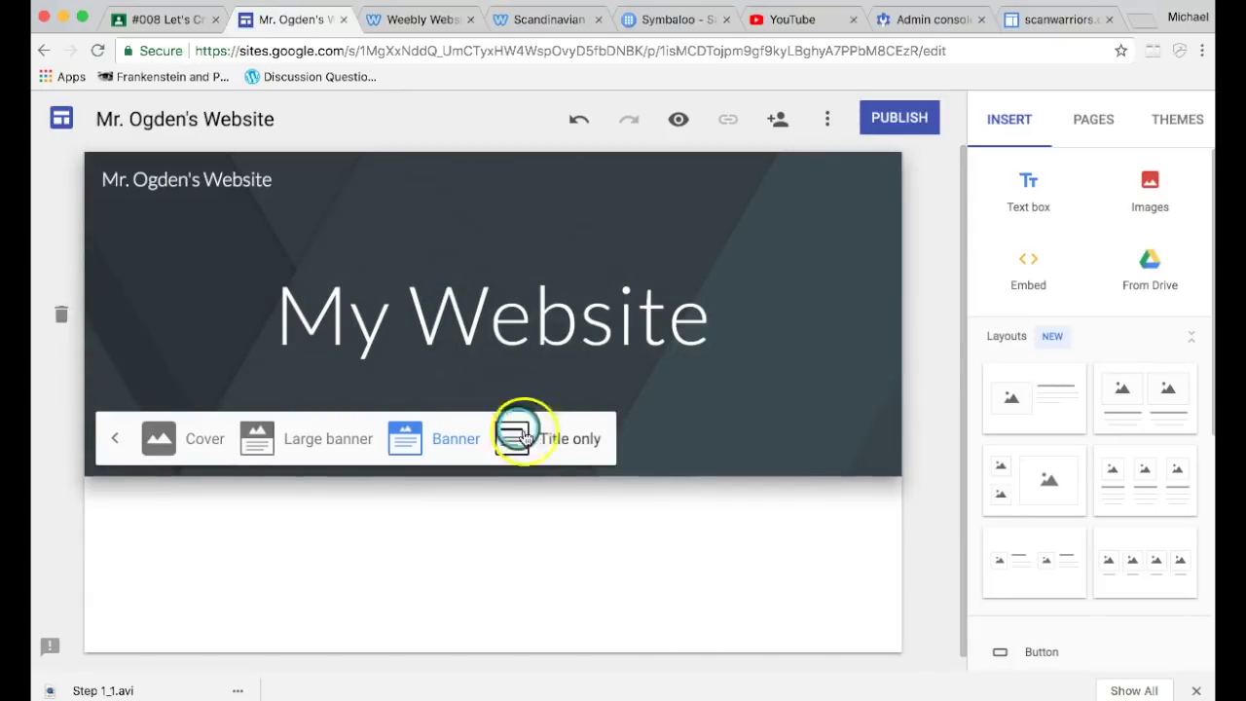
left_click(513, 436)
left_click(434, 292)
left_click(278, 440)
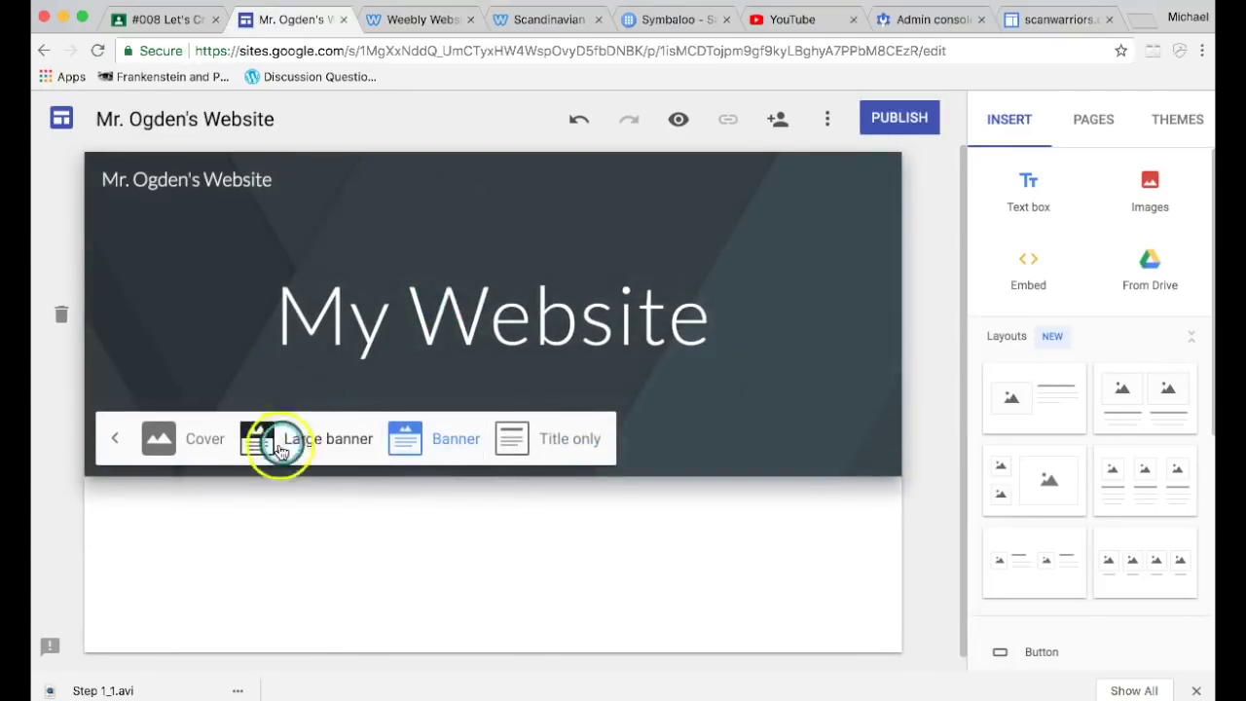
left_click(437, 606)
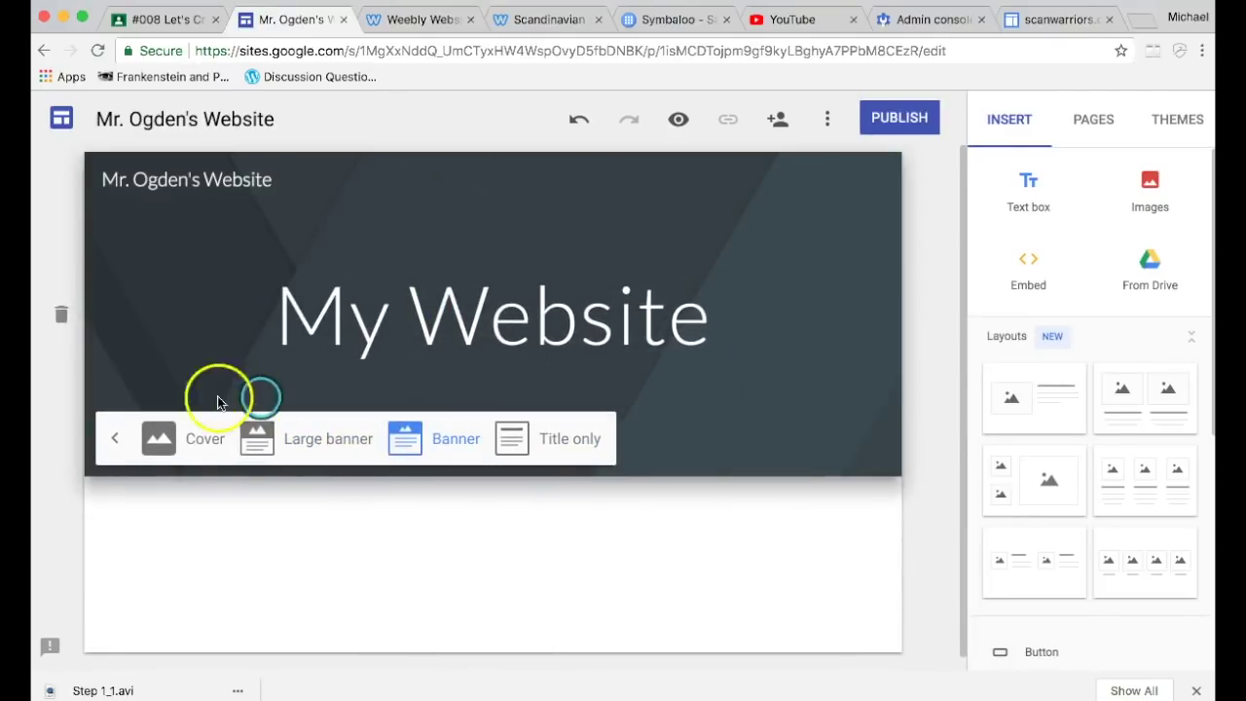
left_click(115, 438)
Open the image selection for the header and browse the gallery pictures
left_click(187, 444)
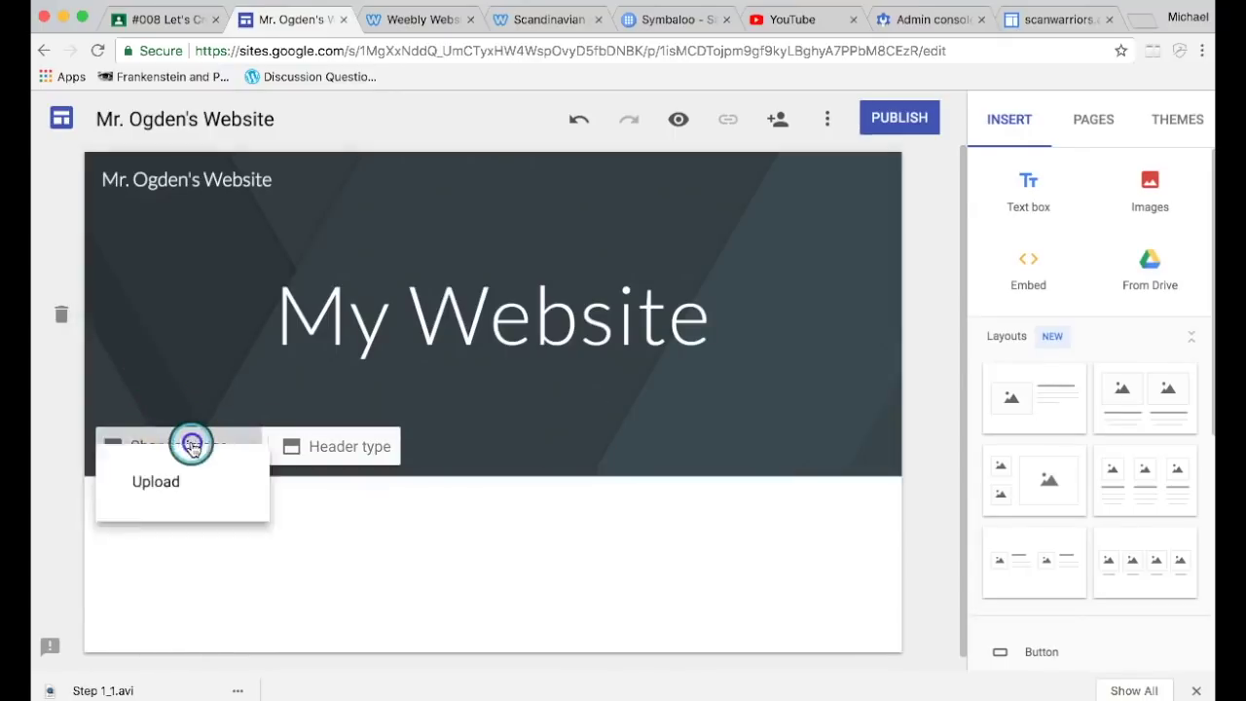
left_click(195, 550)
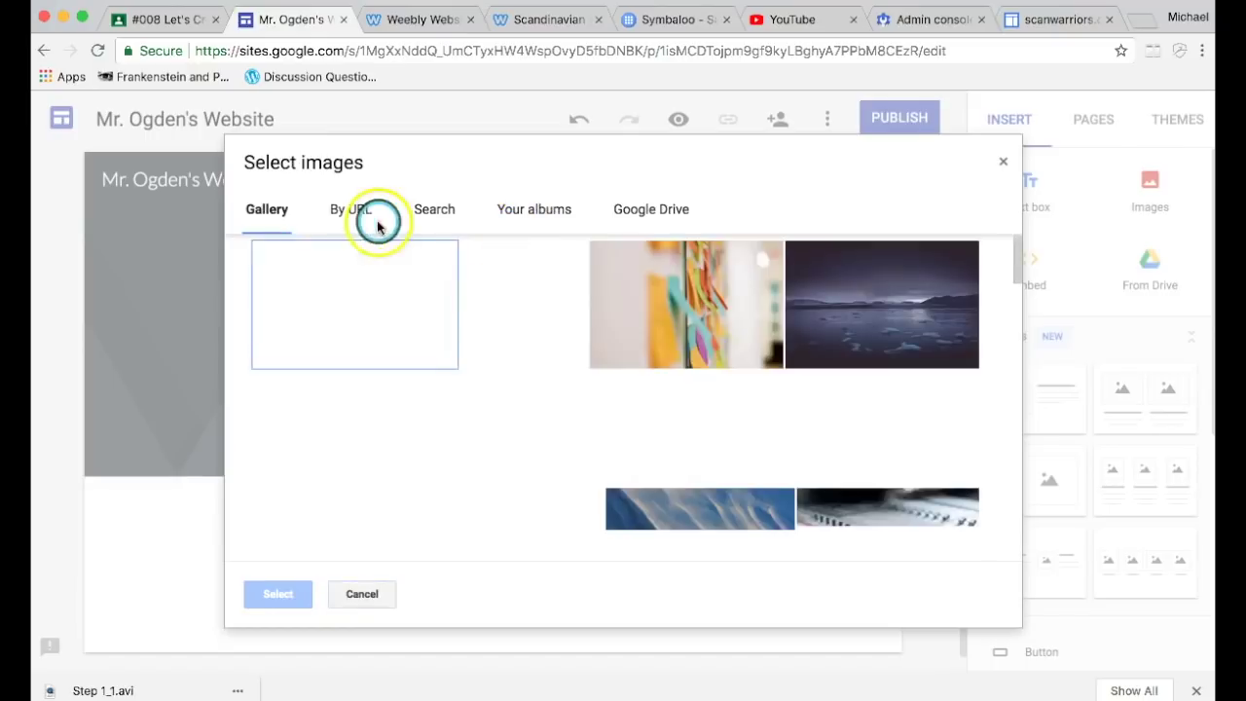
left_click(348, 210)
left_click(276, 222)
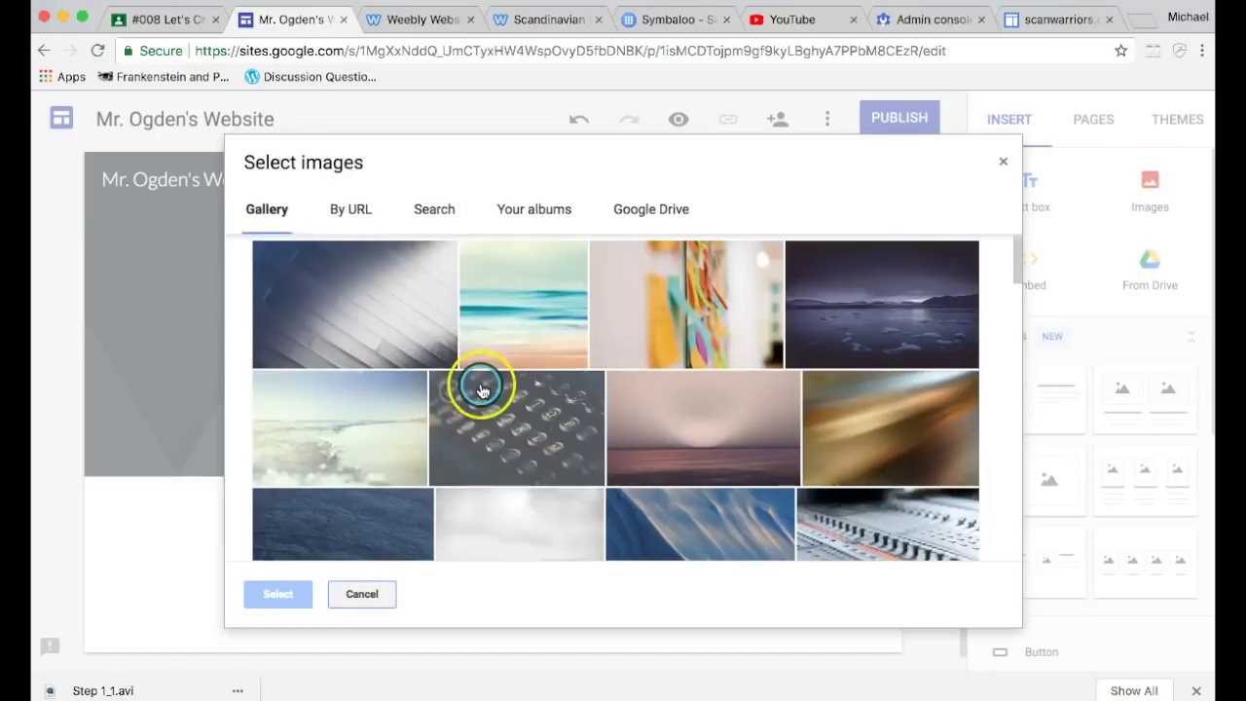
scroll(478, 384, "down", 10)
scroll(479, 383, "up", 10)
Search Google for "basketball" images for the header
left_click(433, 211)
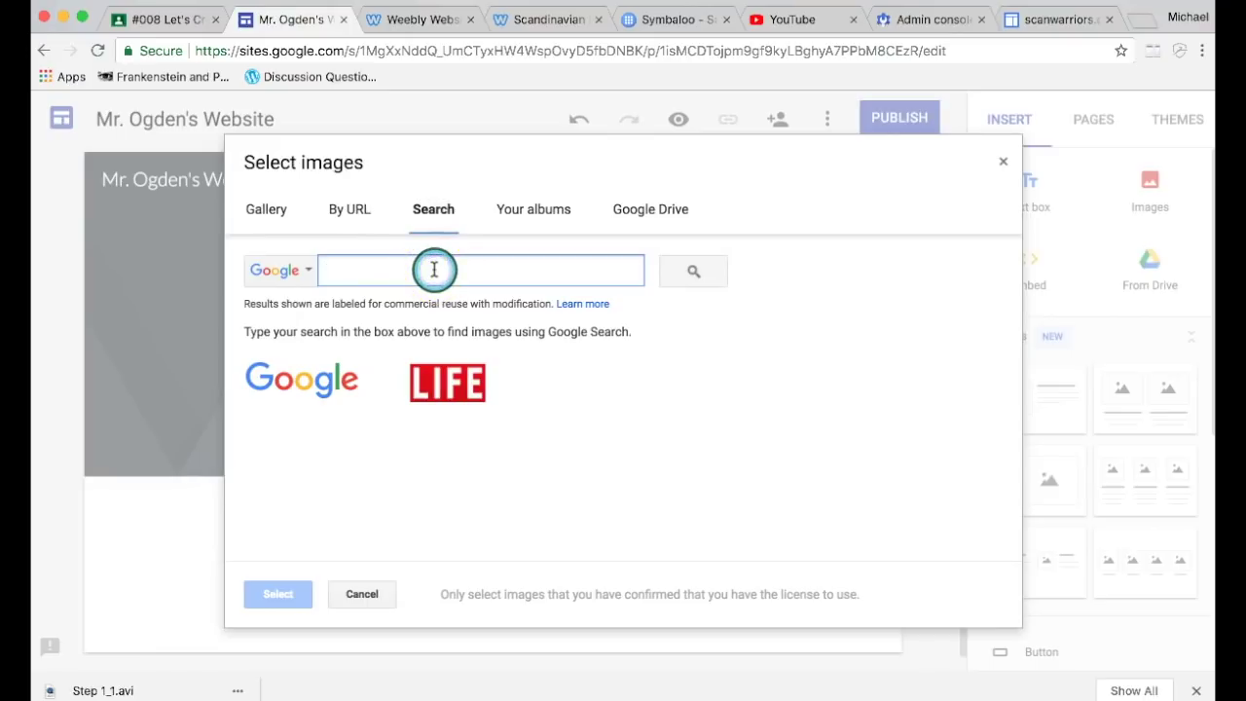
type("basketball")
key("Return")
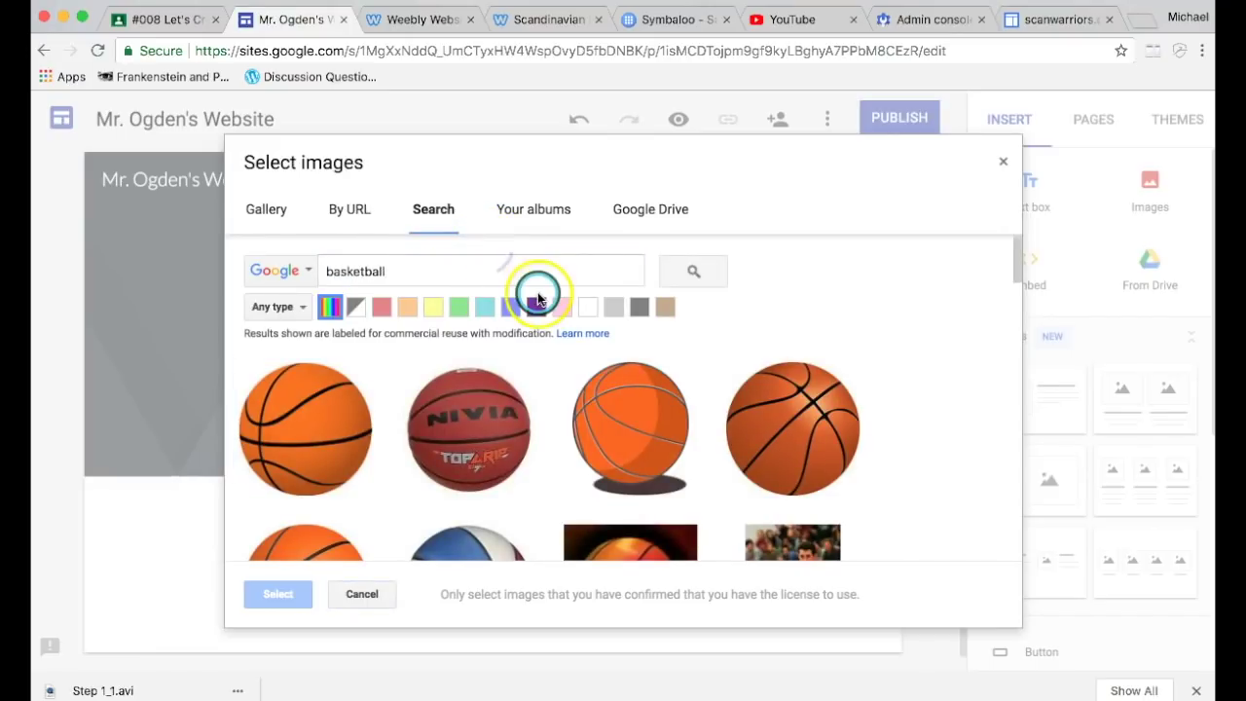
Refine the header image search to "basketball header" and look through the pictures
left_click(525, 272)
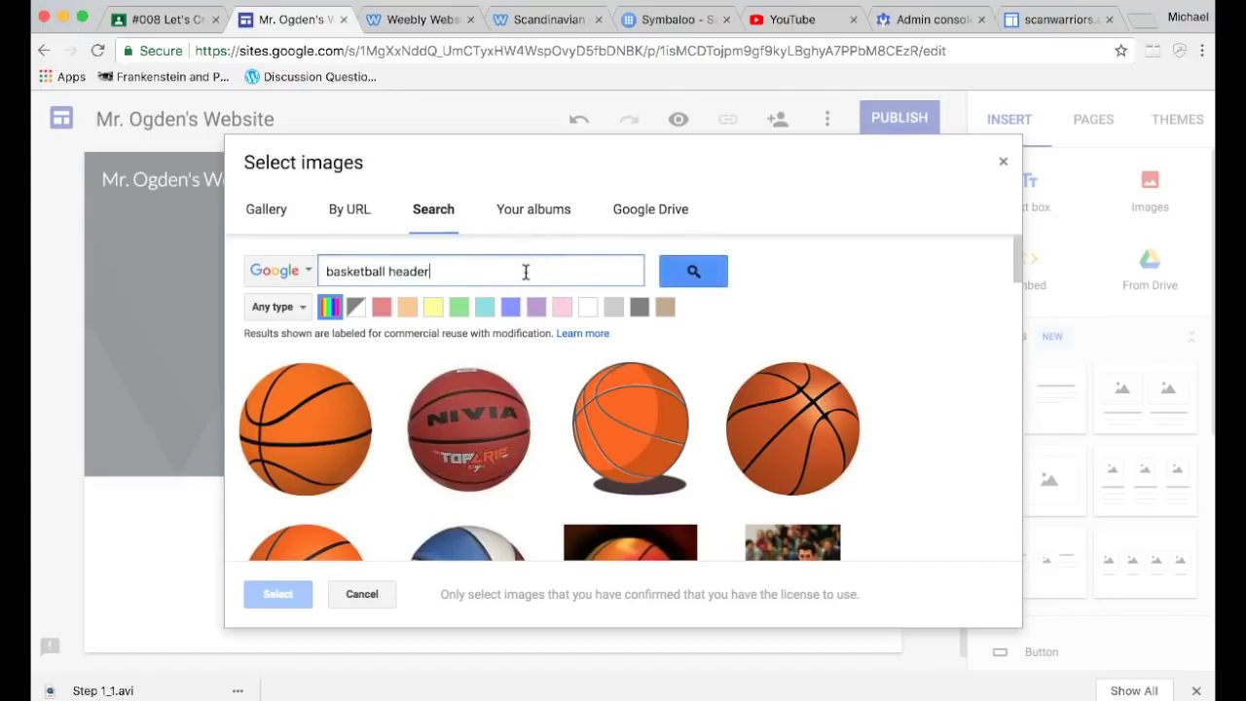
key("Return")
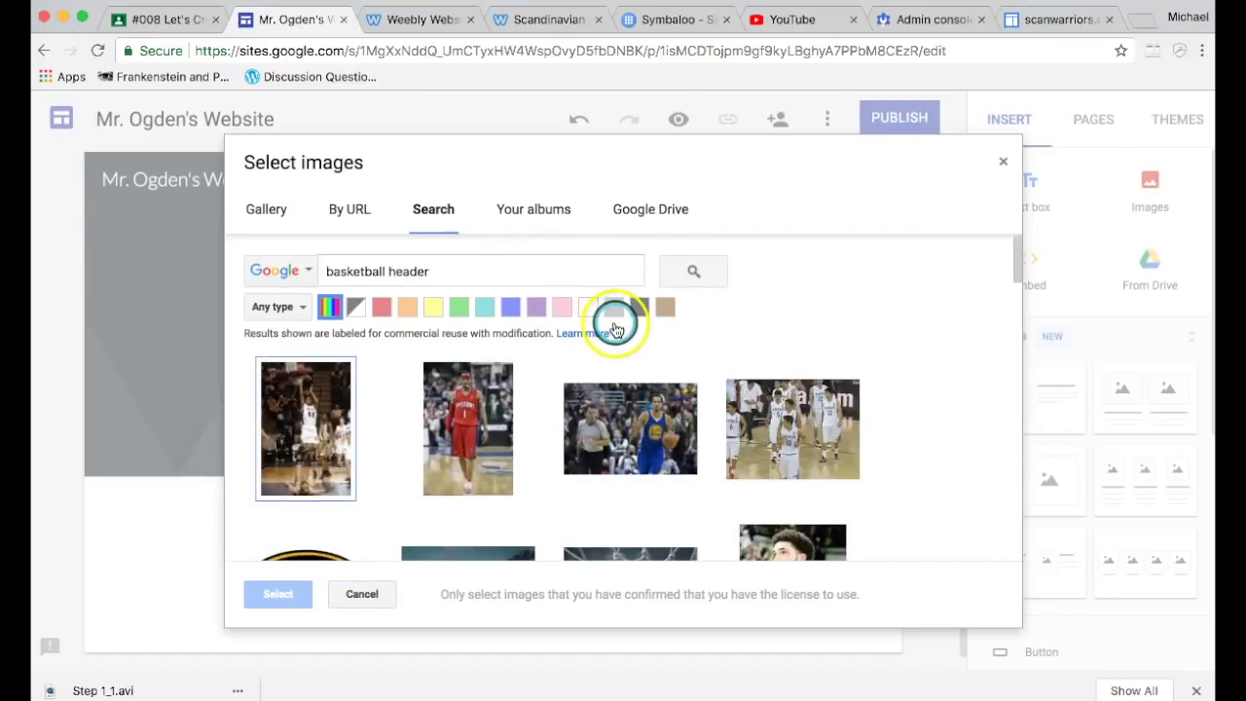
scroll(659, 348, "down", 5)
scroll(662, 357, "down", 2)
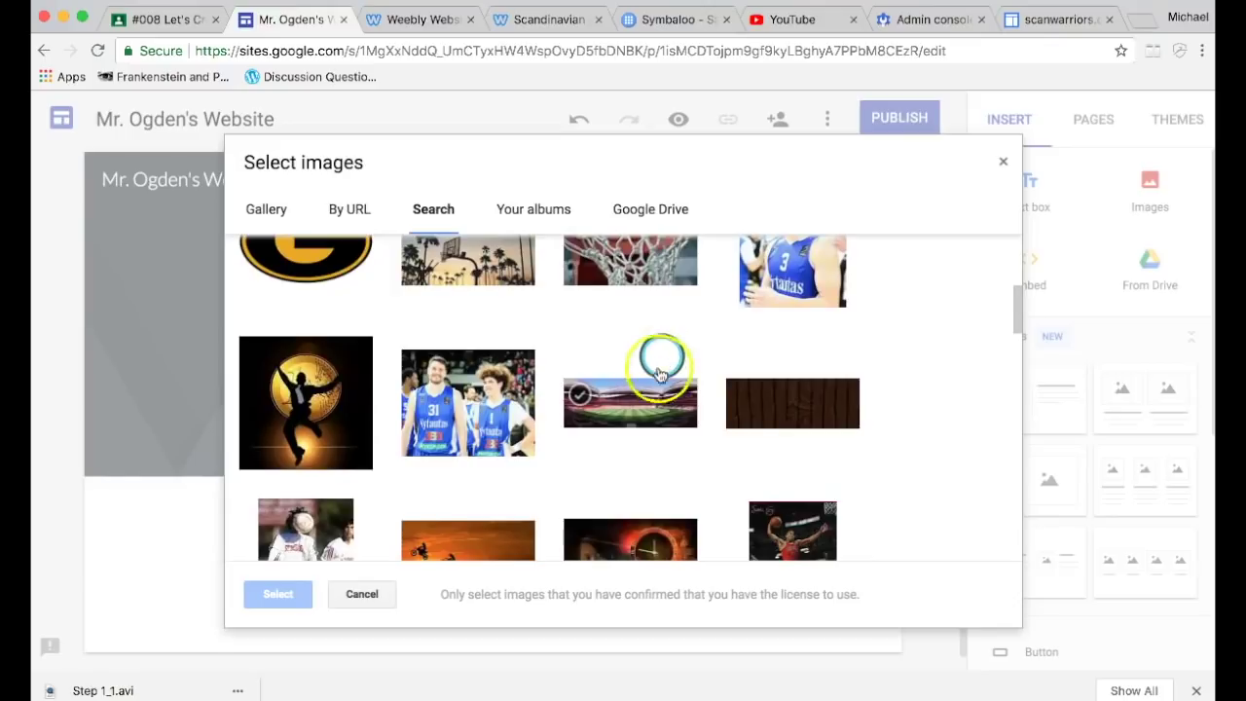
scroll(643, 417, "down", 6)
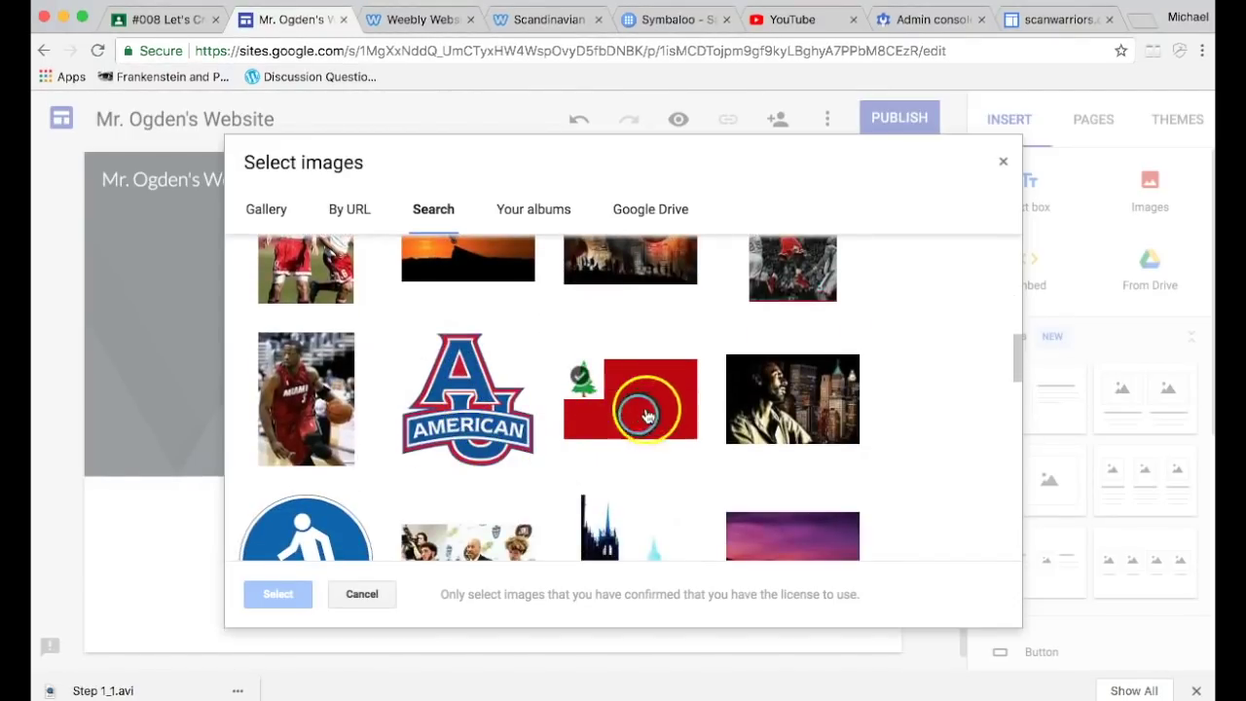
scroll(570, 412, "left", 5)
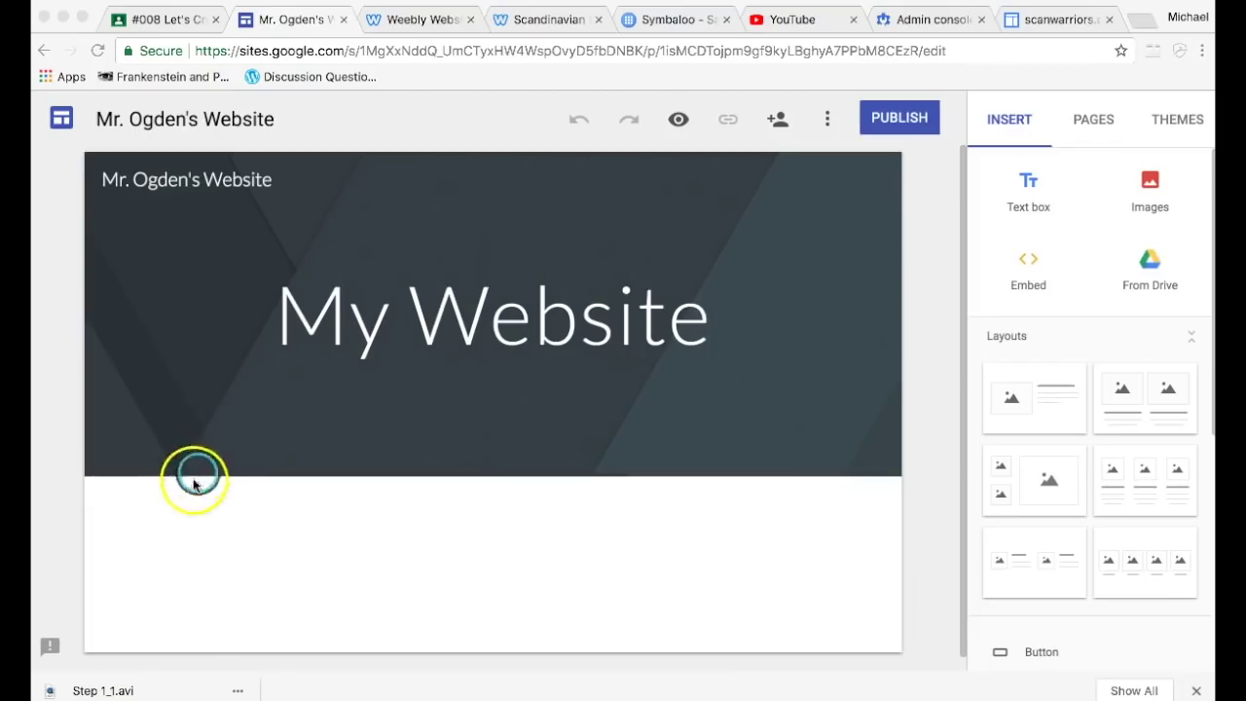
left_click(194, 484)
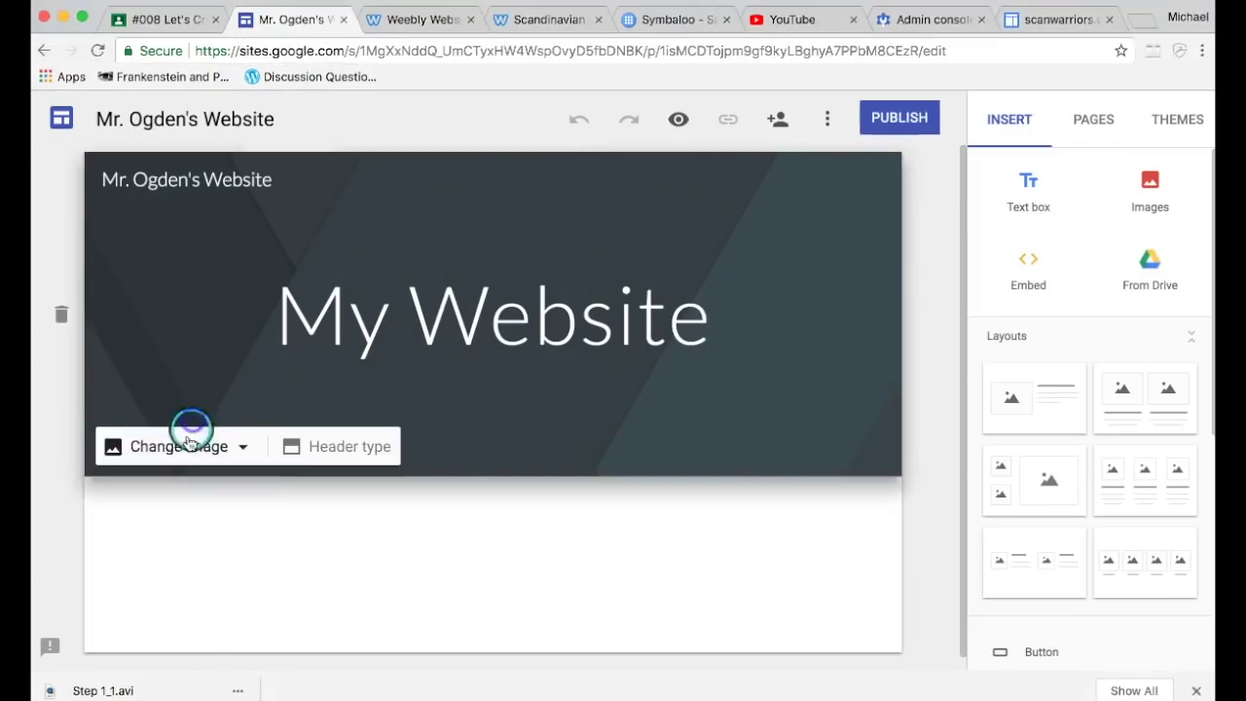
left_click(178, 447)
left_click(182, 523)
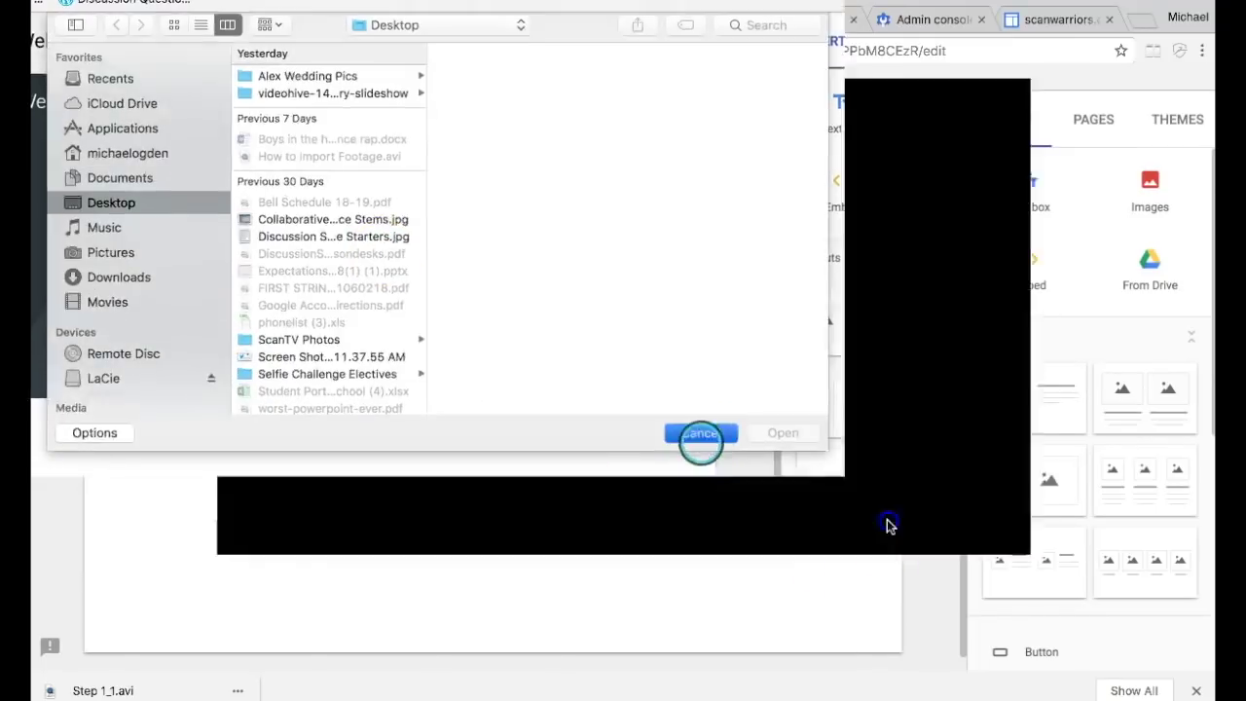
left_click(701, 434)
Change the header image to the blue zigzag pattern from the gallery
left_click(145, 451)
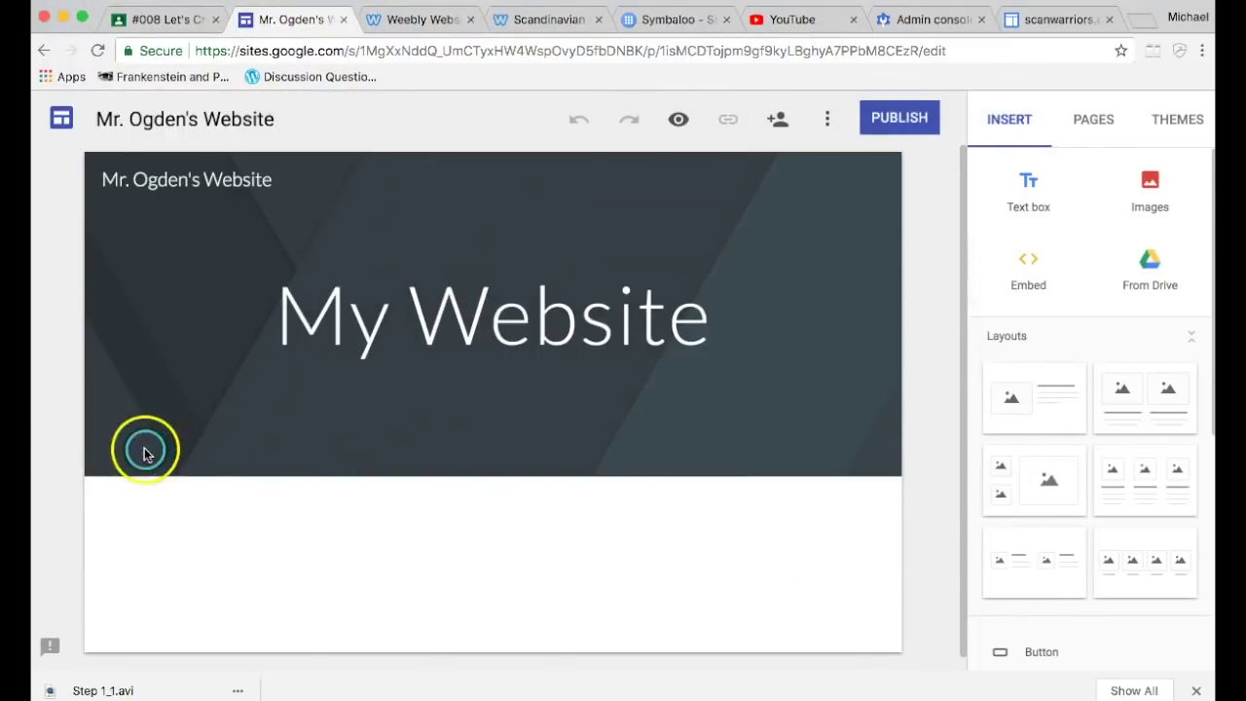
left_click(145, 446)
left_click(156, 549)
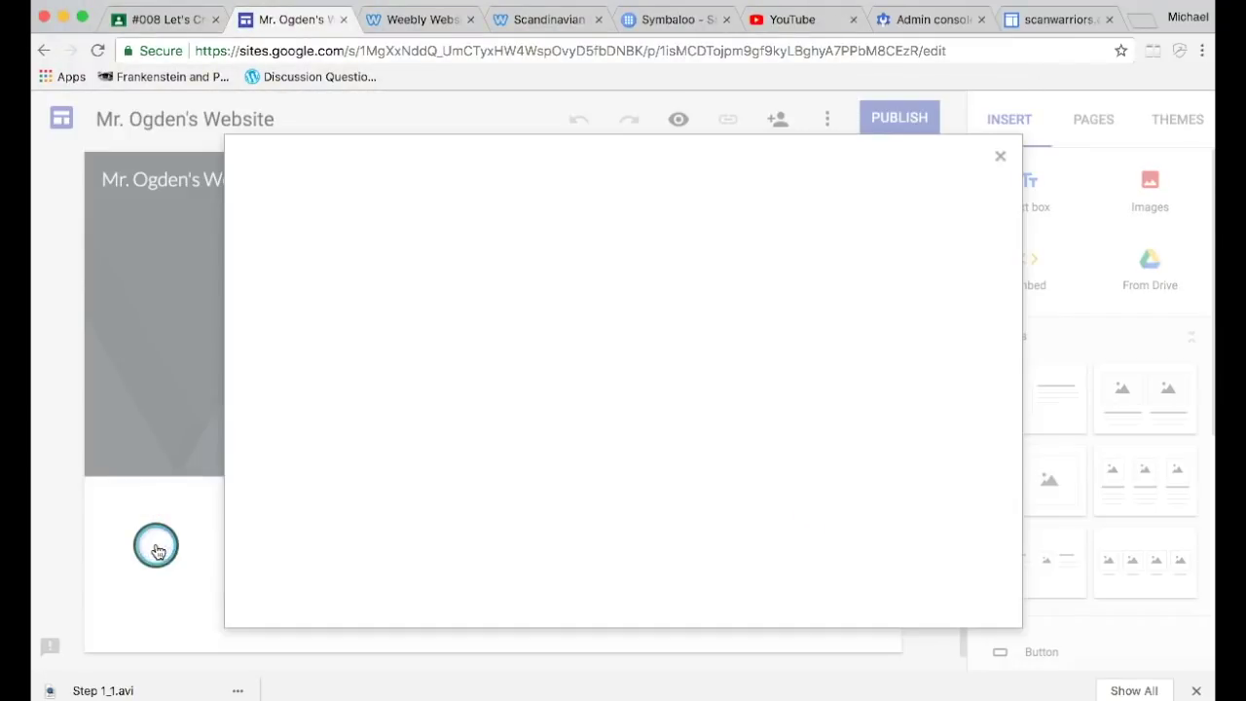
scroll(681, 363, "down", 1)
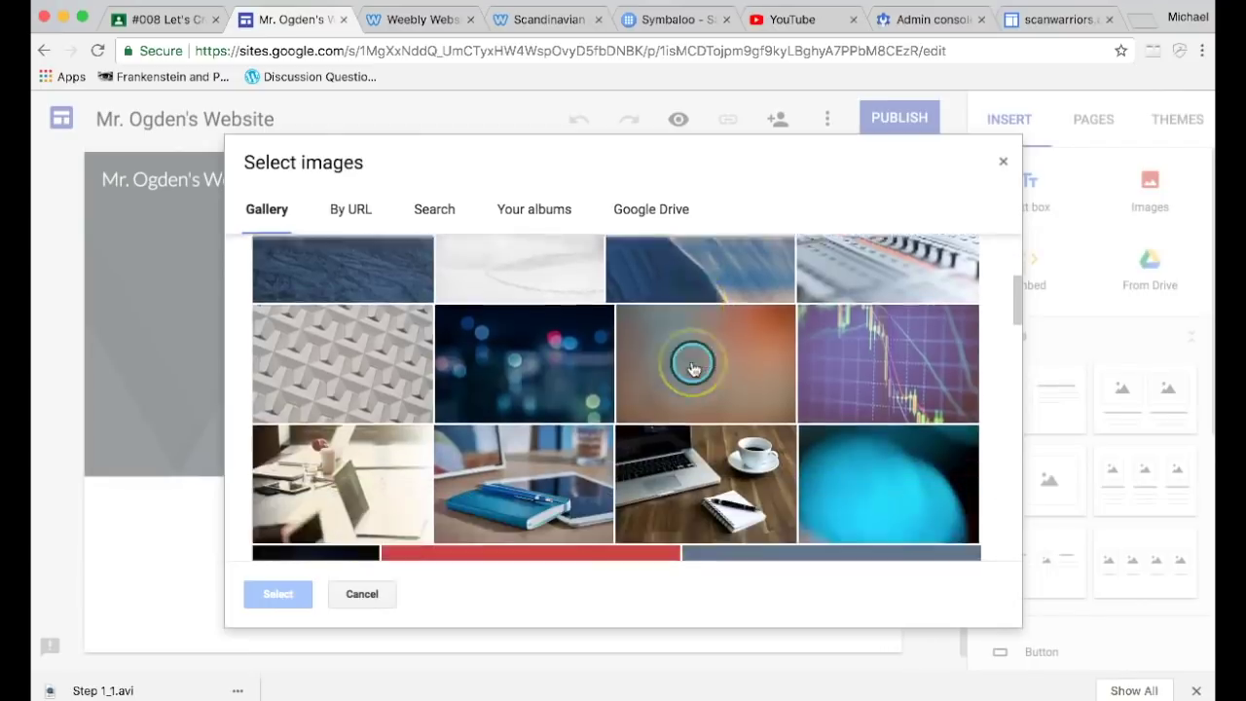
scroll(692, 367, "down", 5)
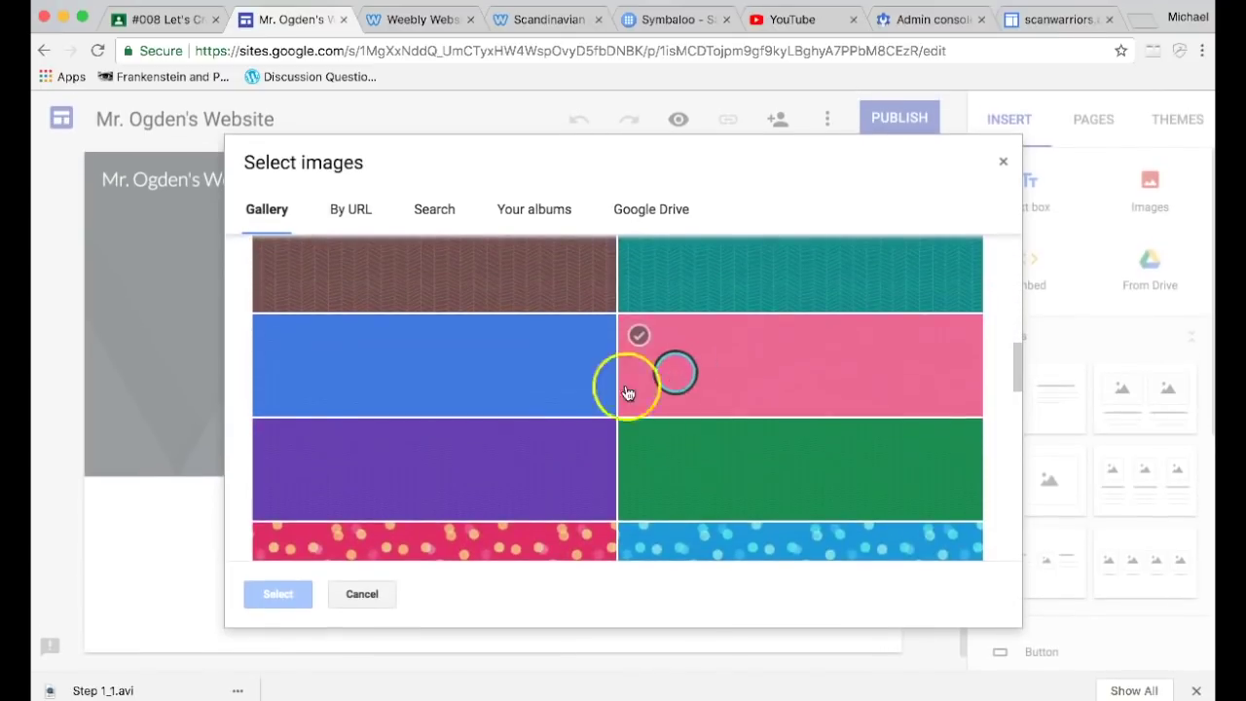
scroll(571, 412, "up", 3)
scroll(565, 432, "down", 1)
double_click(555, 446)
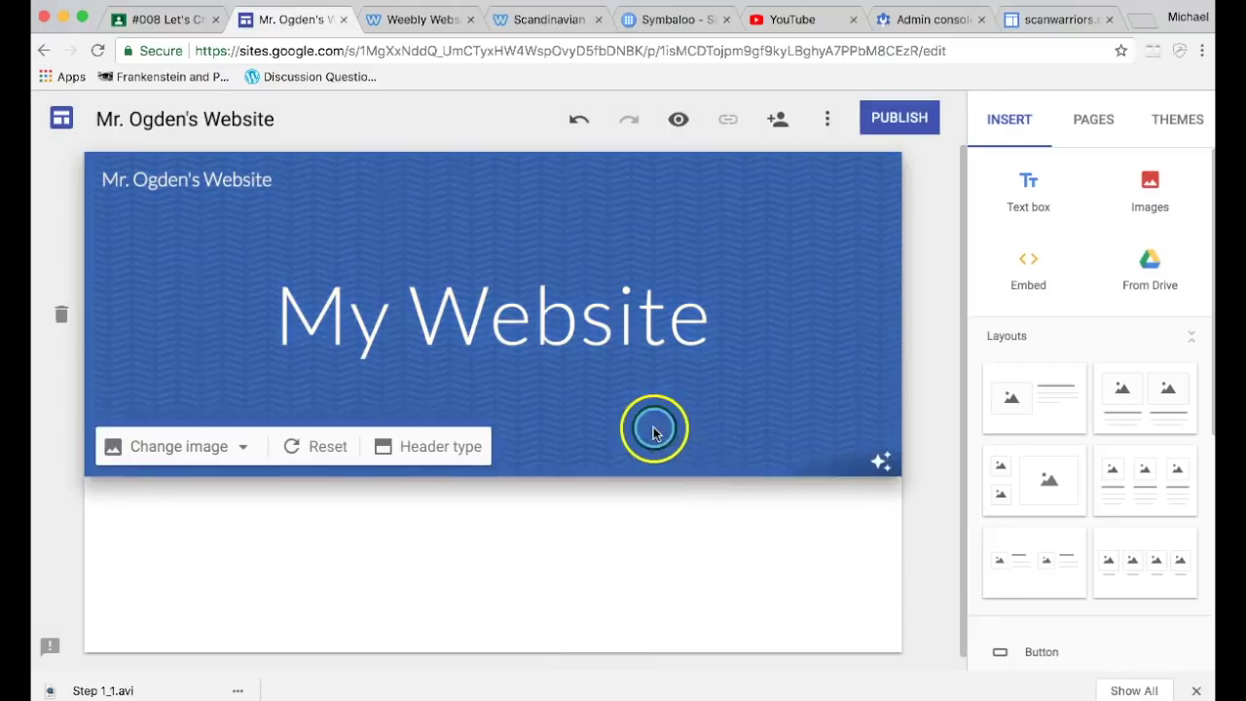
triple_click(539, 321)
left_click(539, 321)
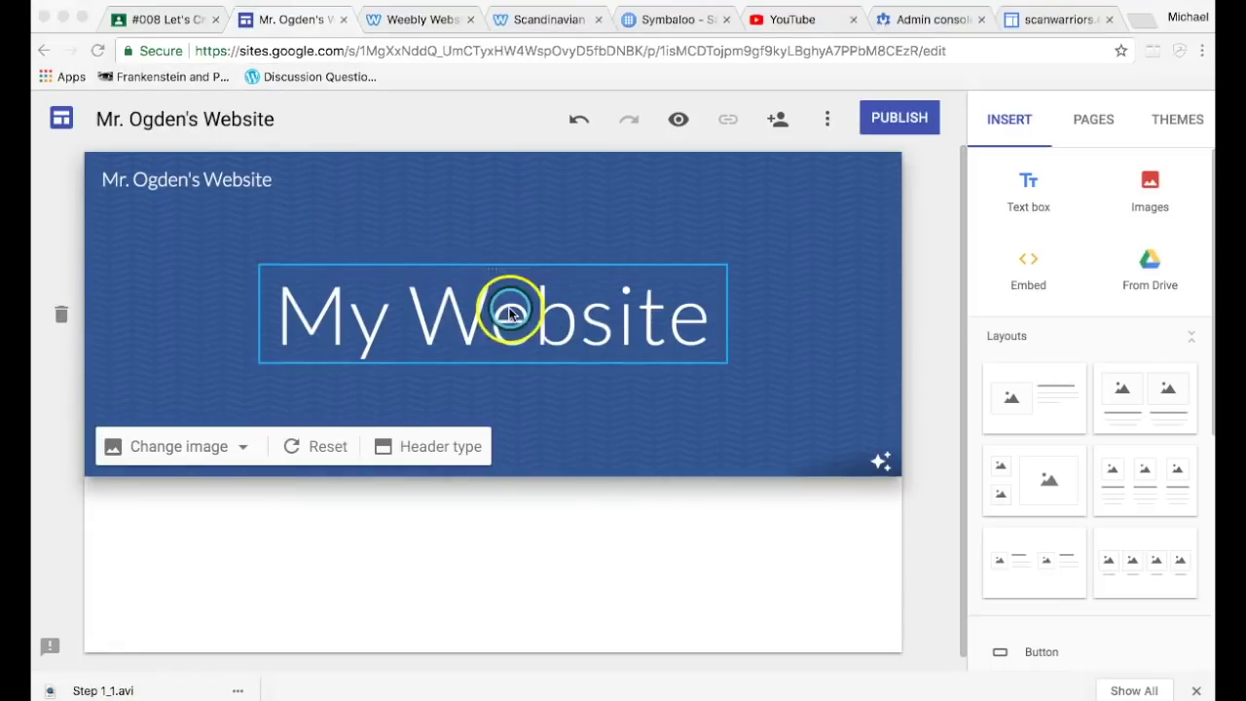
left_click(662, 361)
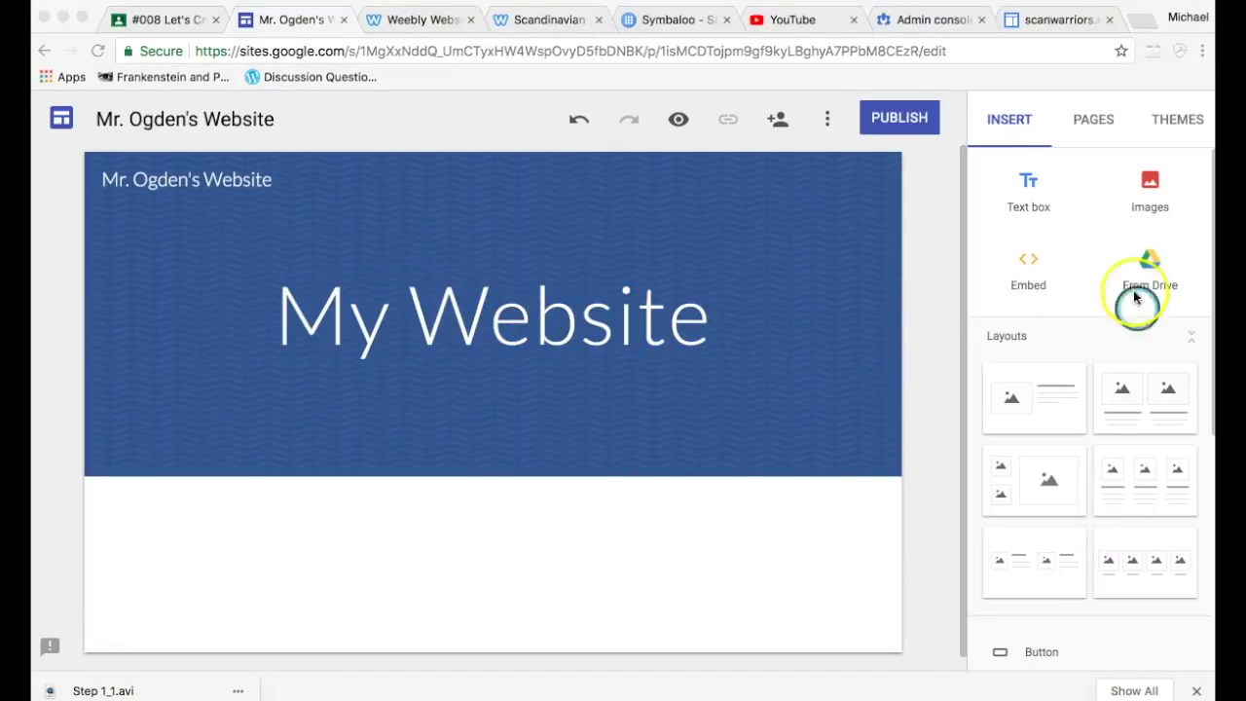
Insert the layout with a single image beside a heading and text into the empty area below the header
scroll(1049, 336, "down", 5)
scroll(1049, 352, "up", 2)
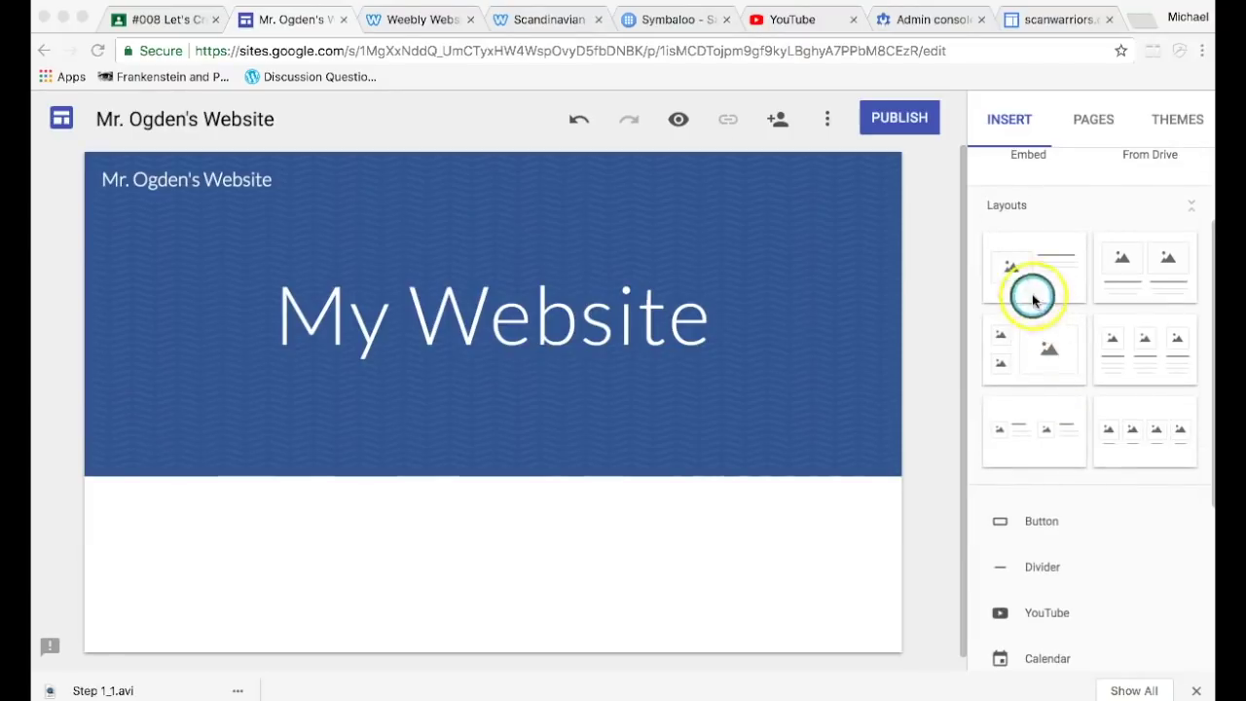
left_click_drag(1029, 278, 867, 145)
left_click(325, 8)
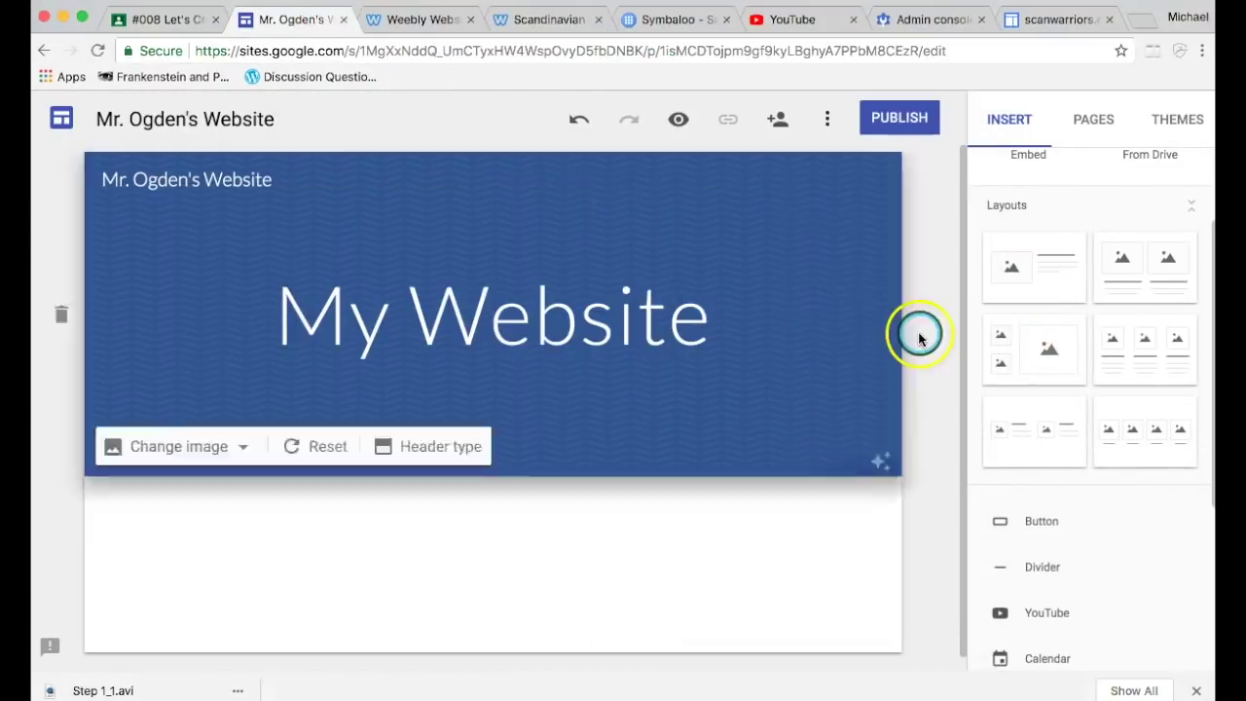
left_click_drag(1029, 270, 467, 600)
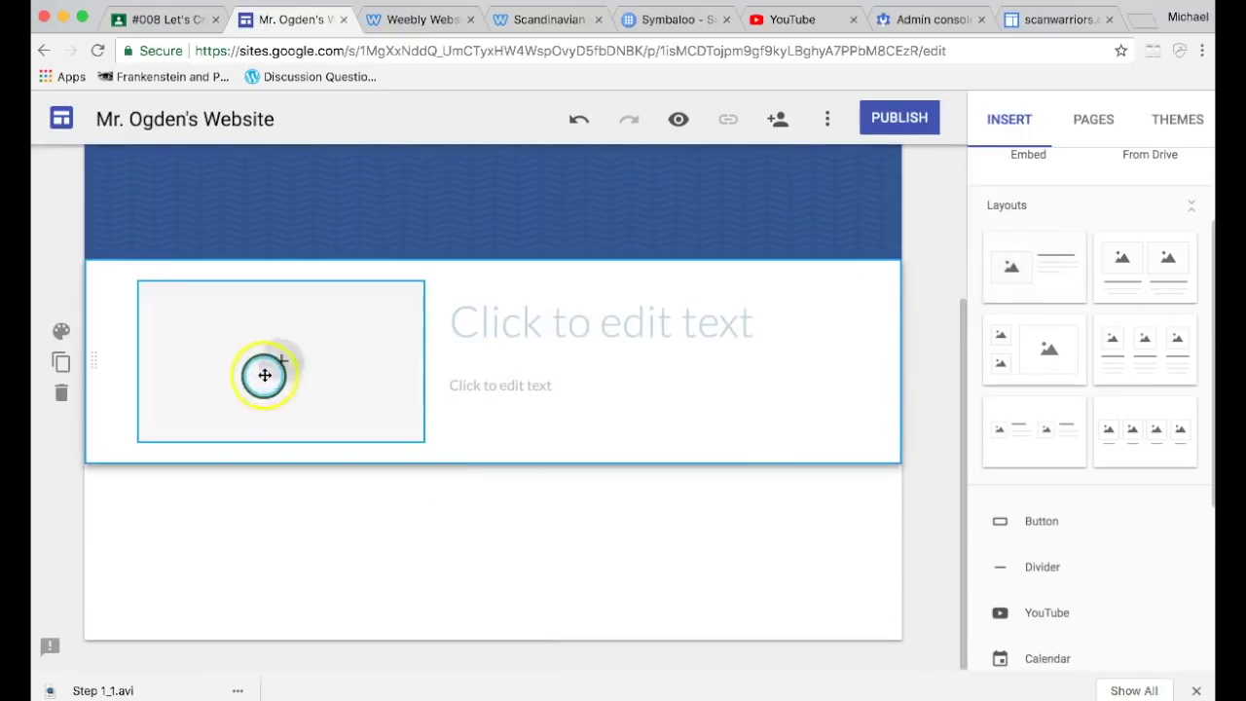
Examine the insert options of the layout's image placeholder and its two editable text placeholders
left_click(281, 362)
left_click(565, 321)
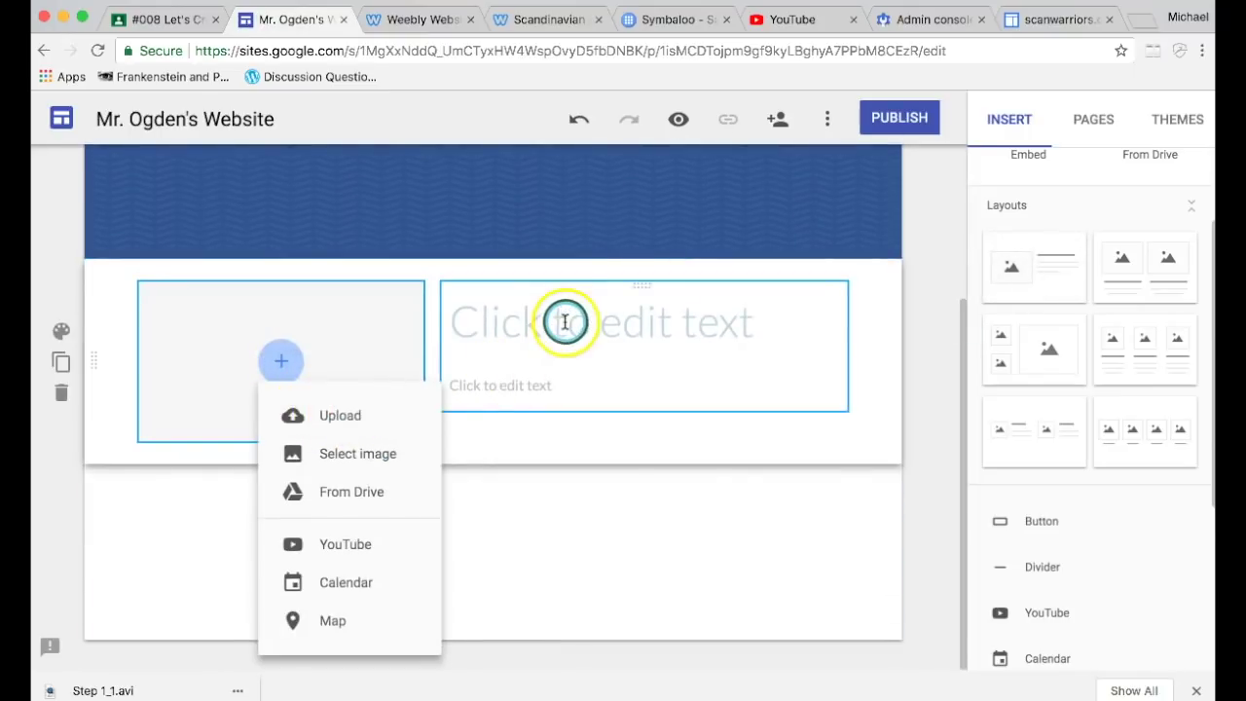
left_click(536, 382)
Try the Emphasis 2, Regular and Emphasis 1 section styles on the new layout section
scroll(624, 409, "up", 3)
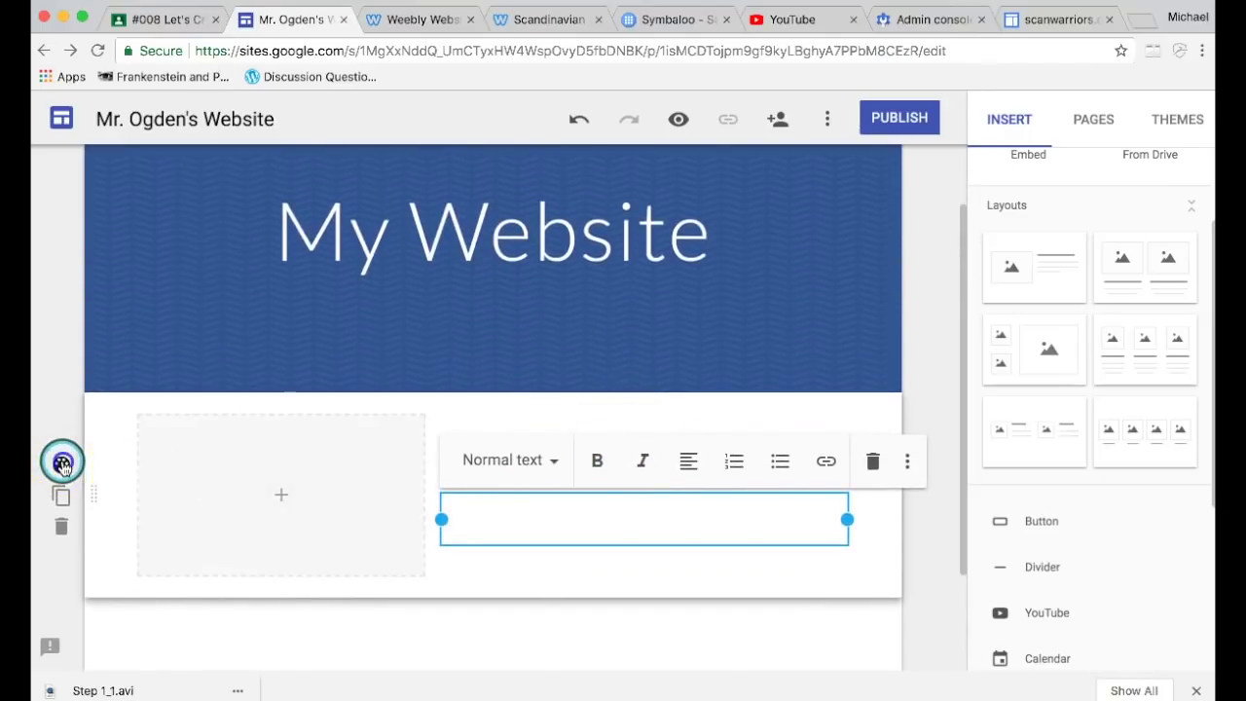
left_click(60, 464)
left_click(168, 545)
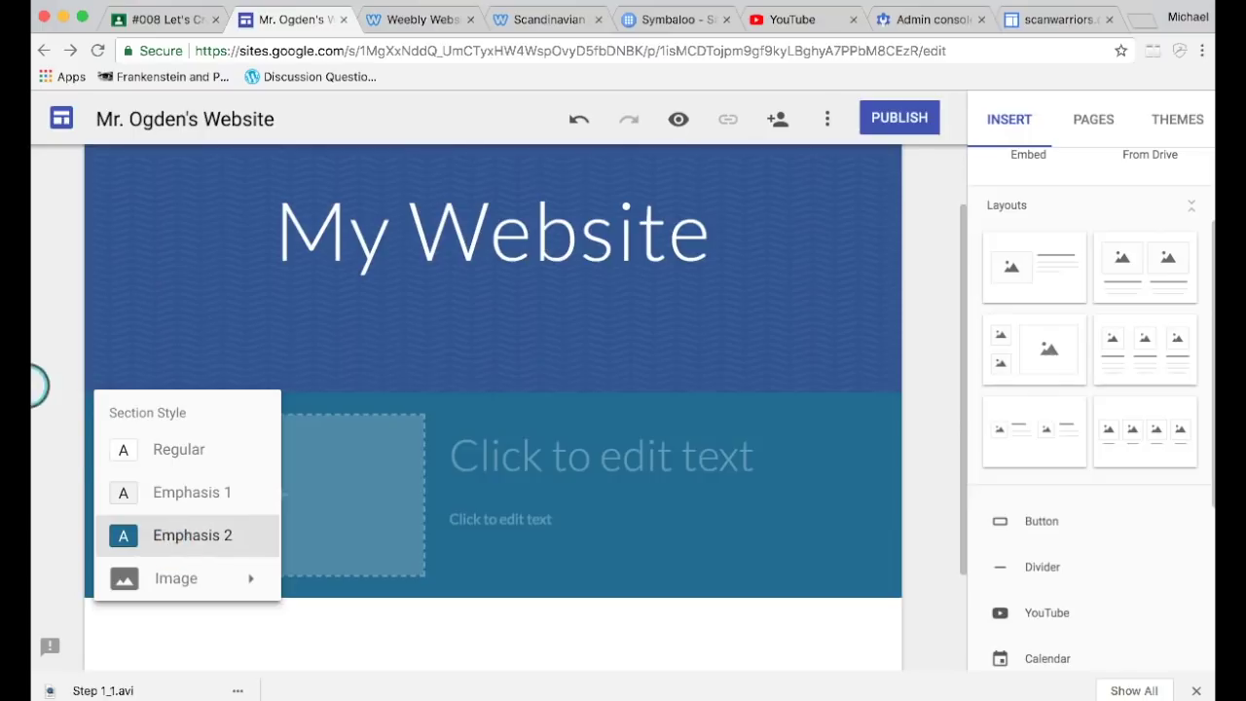
left_click(172, 449)
left_click(181, 491)
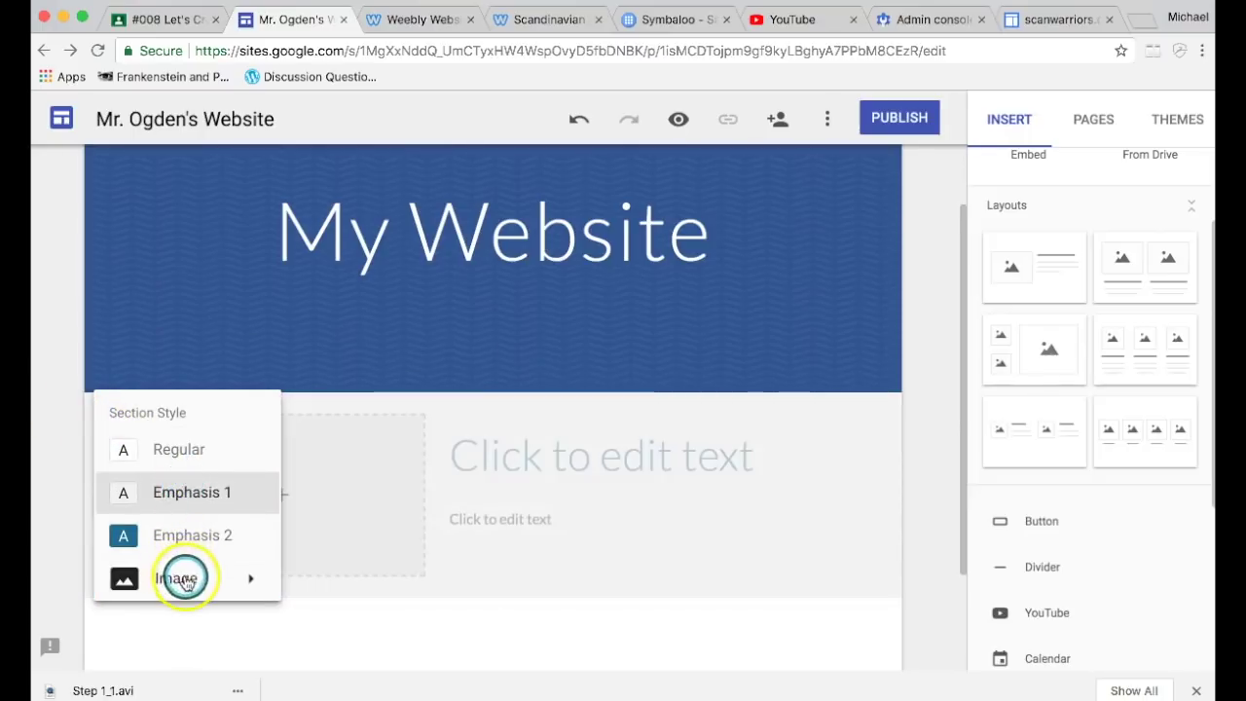
Give the layout section an image background using the teal ocean waves picture from the gallery
left_click(185, 579)
left_click(281, 572)
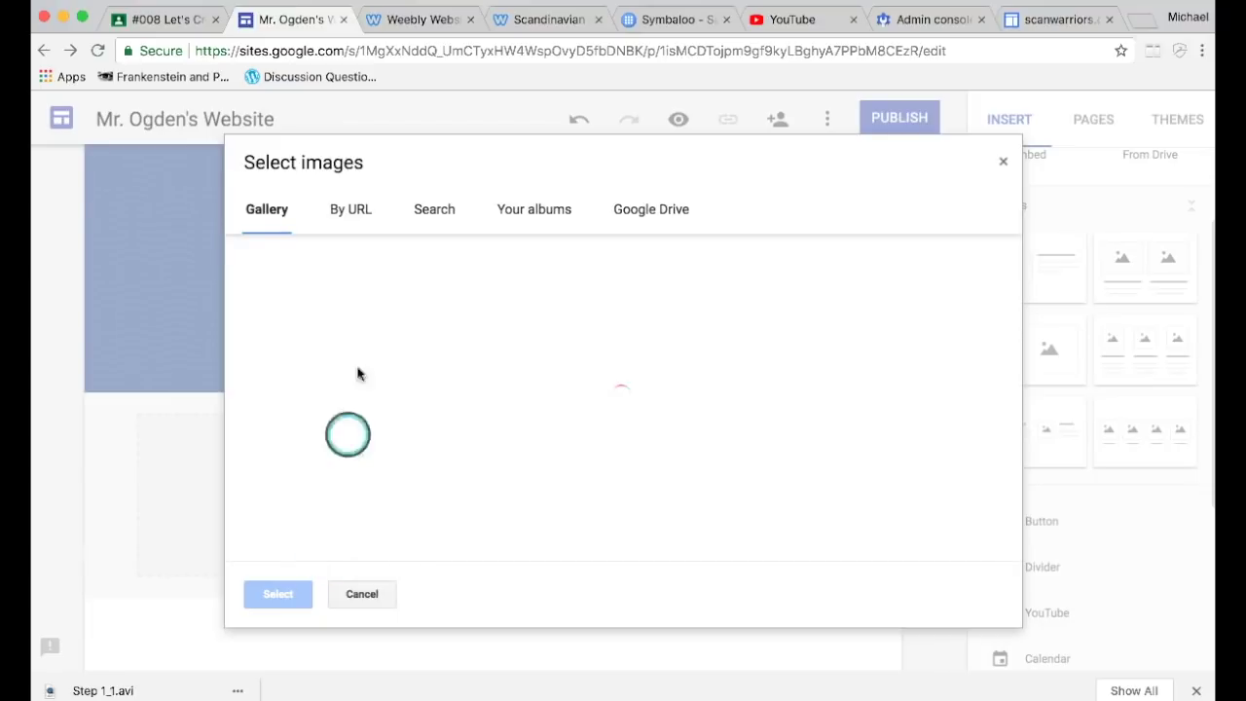
double_click(445, 334)
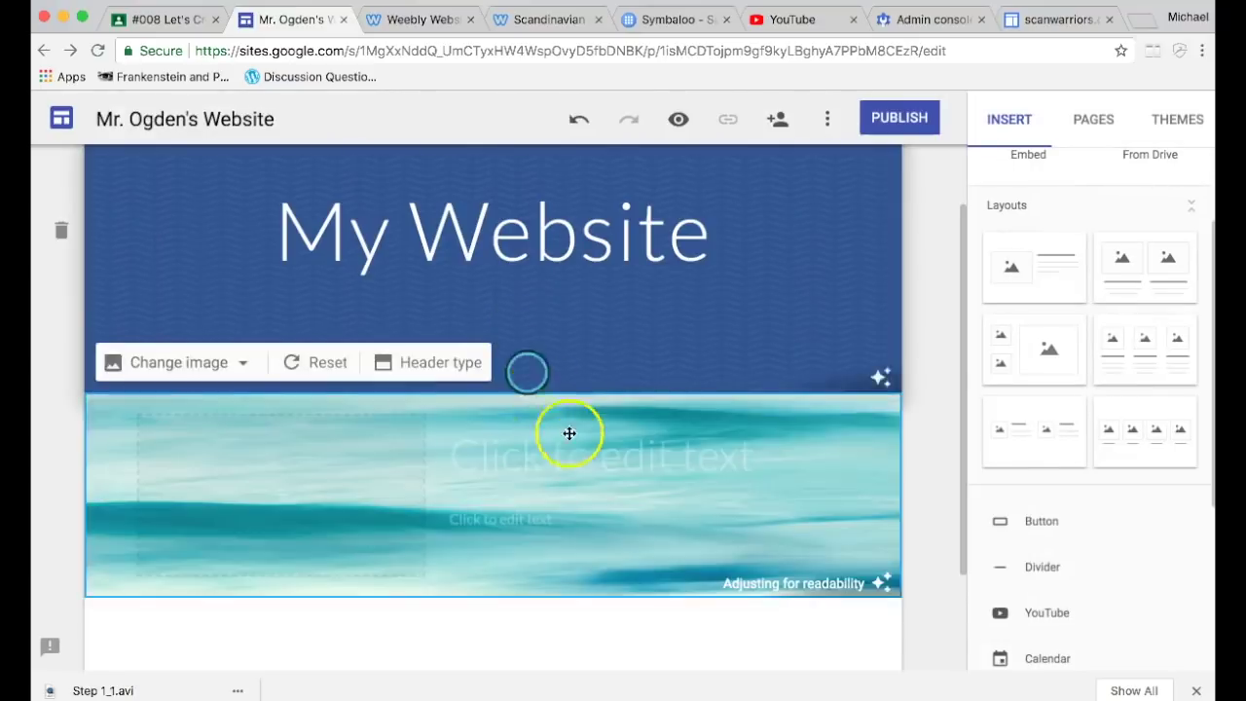
Duplicate the layout section that has the teal ocean waves background
left_click(570, 434)
left_click(576, 462)
left_click(668, 454)
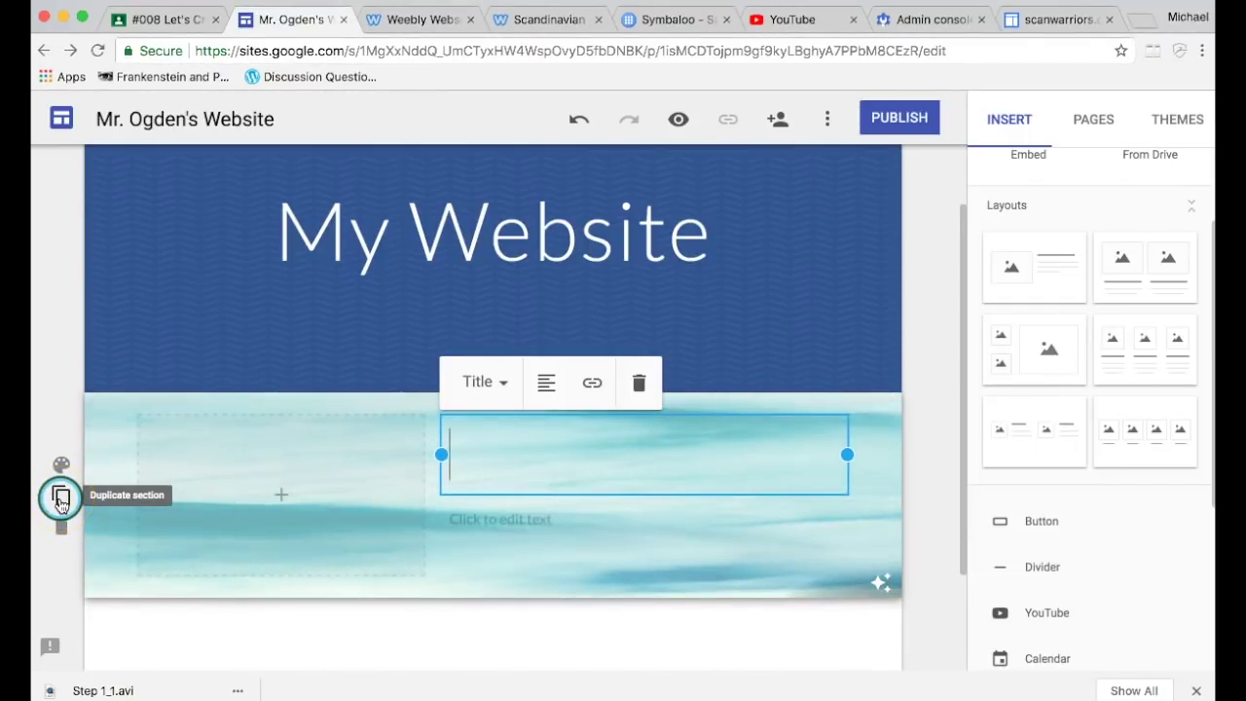
left_click(61, 500)
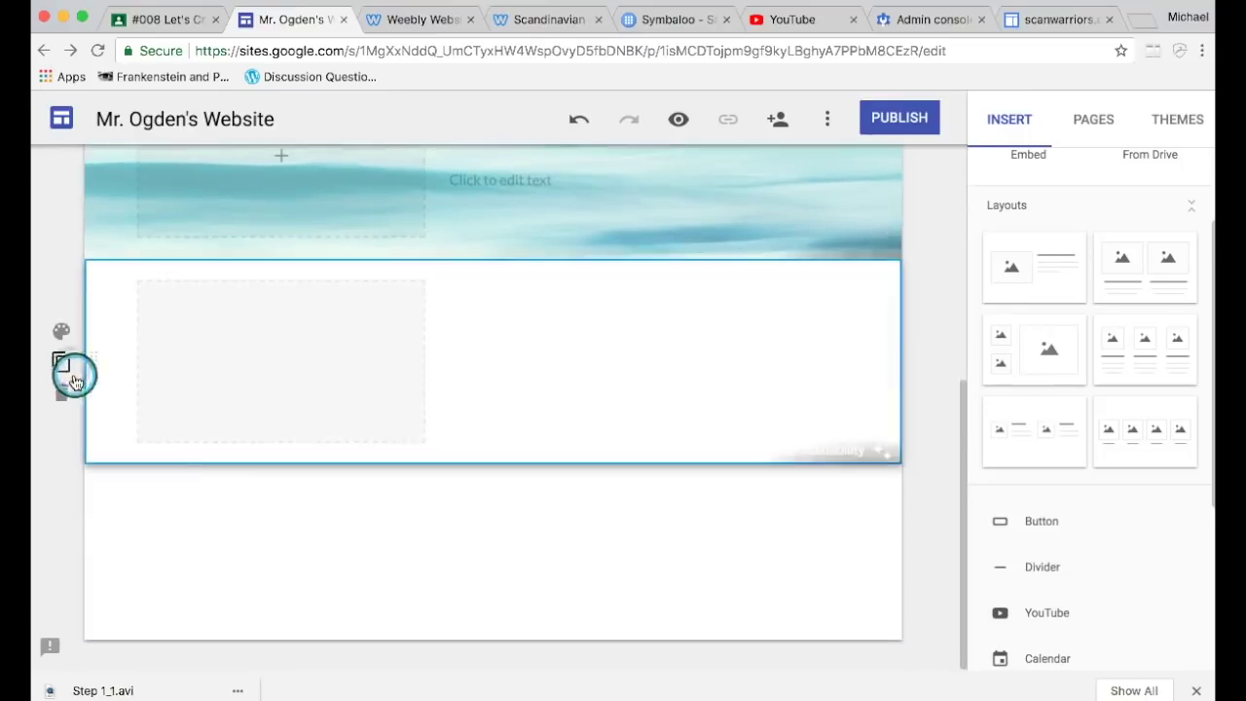
scroll(93, 371, "up", 3)
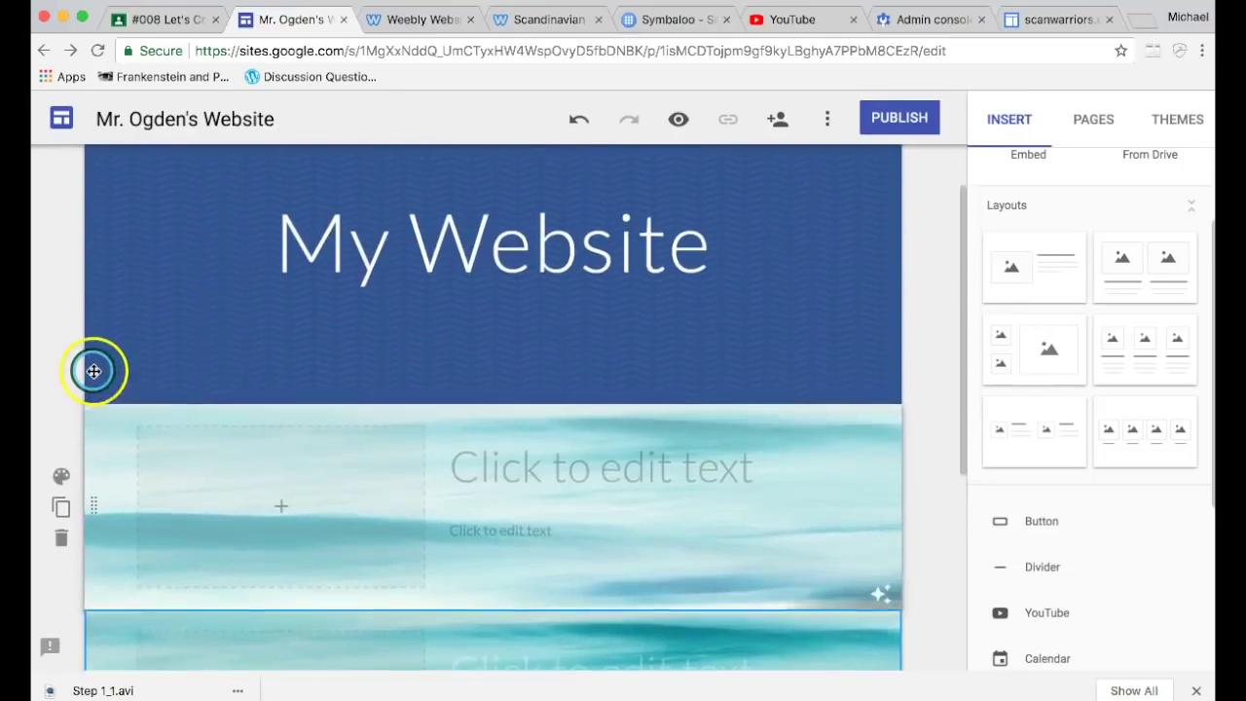
Delete both ocean waves layout sections so that only the header remains on the page
scroll(92, 378, "down", 4)
left_click(64, 500)
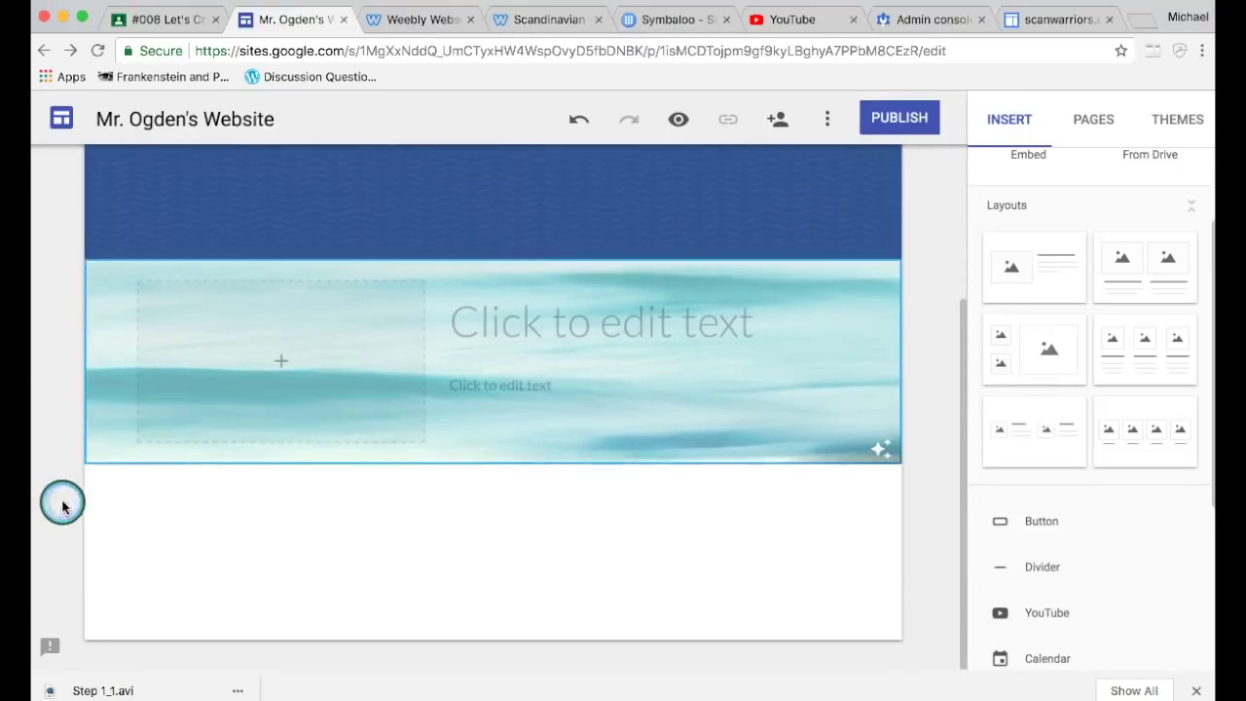
scroll(67, 445, "up", 5)
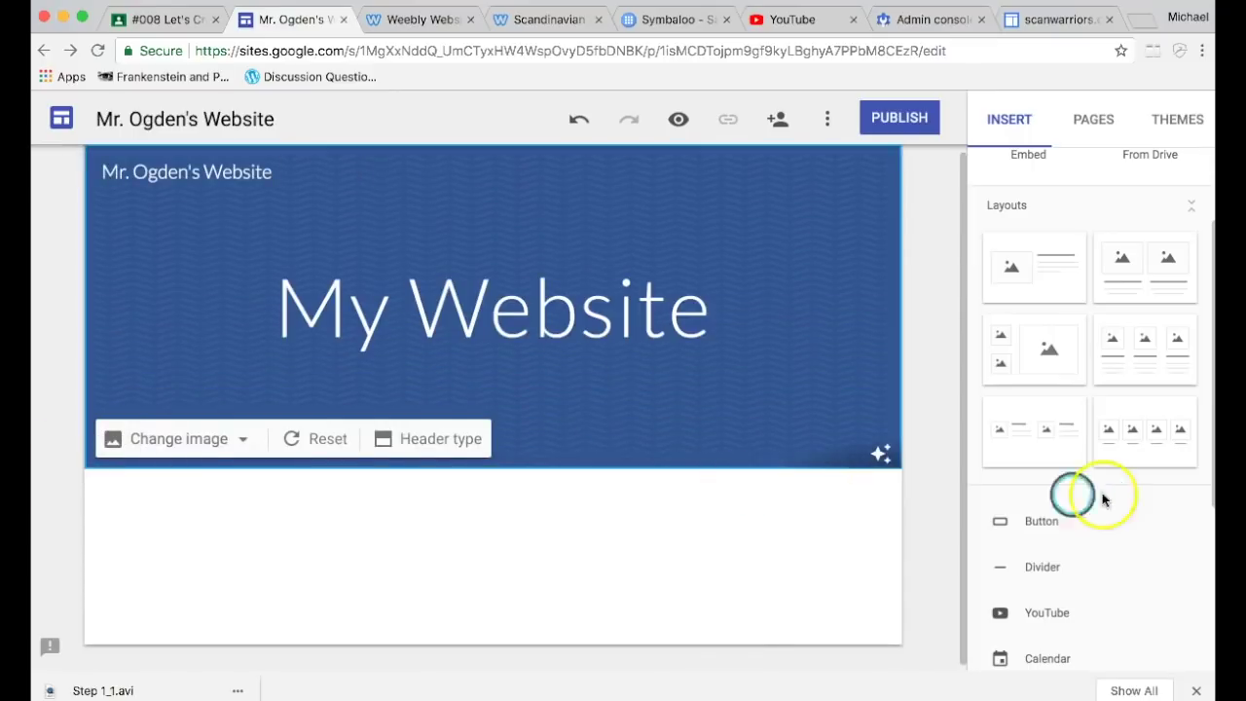
Insert a text box into the empty area below the header
scroll(1152, 376, "down", 5)
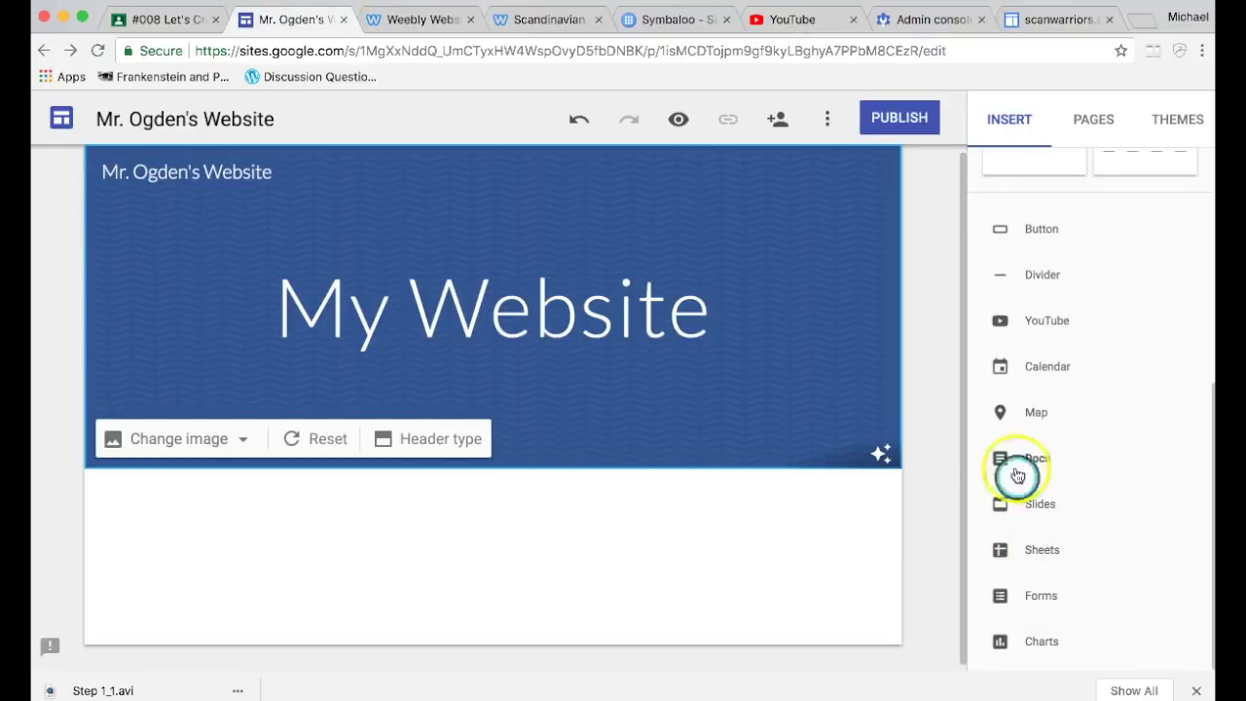
scroll(1056, 386, "up", 1)
scroll(1055, 386, "up", 6)
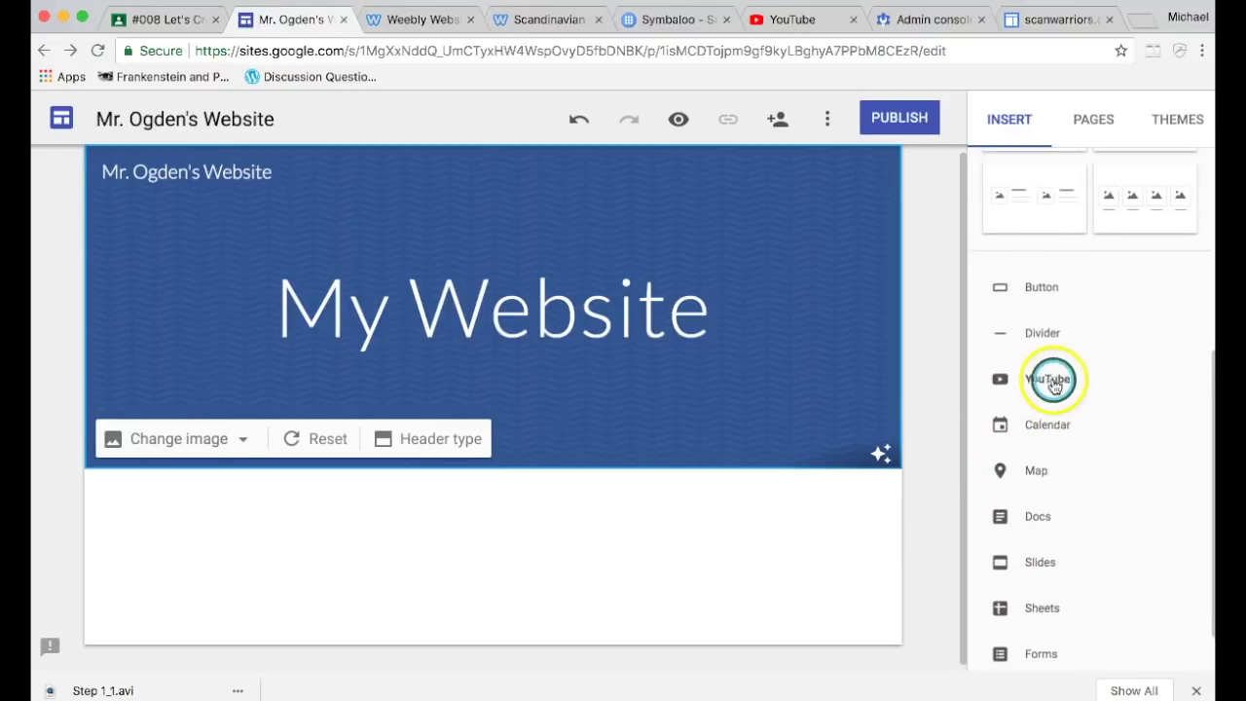
scroll(1034, 407, "up", 2)
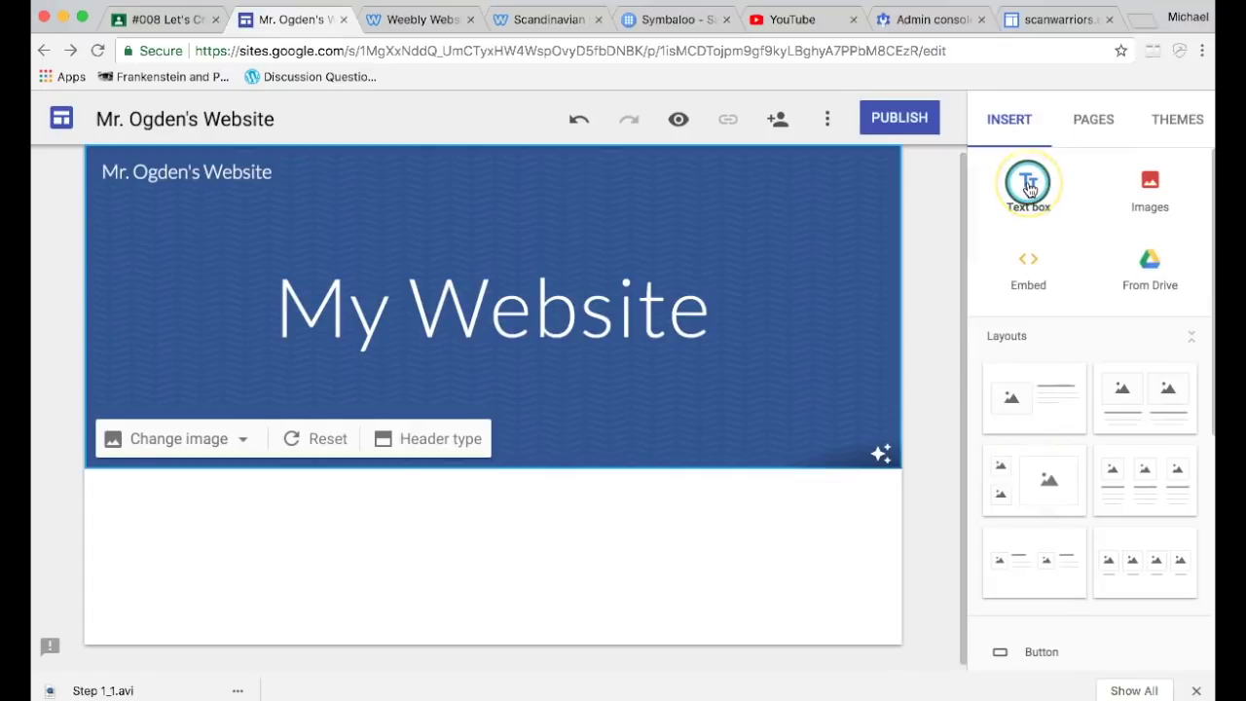
left_click_drag(1029, 187, 378, 585)
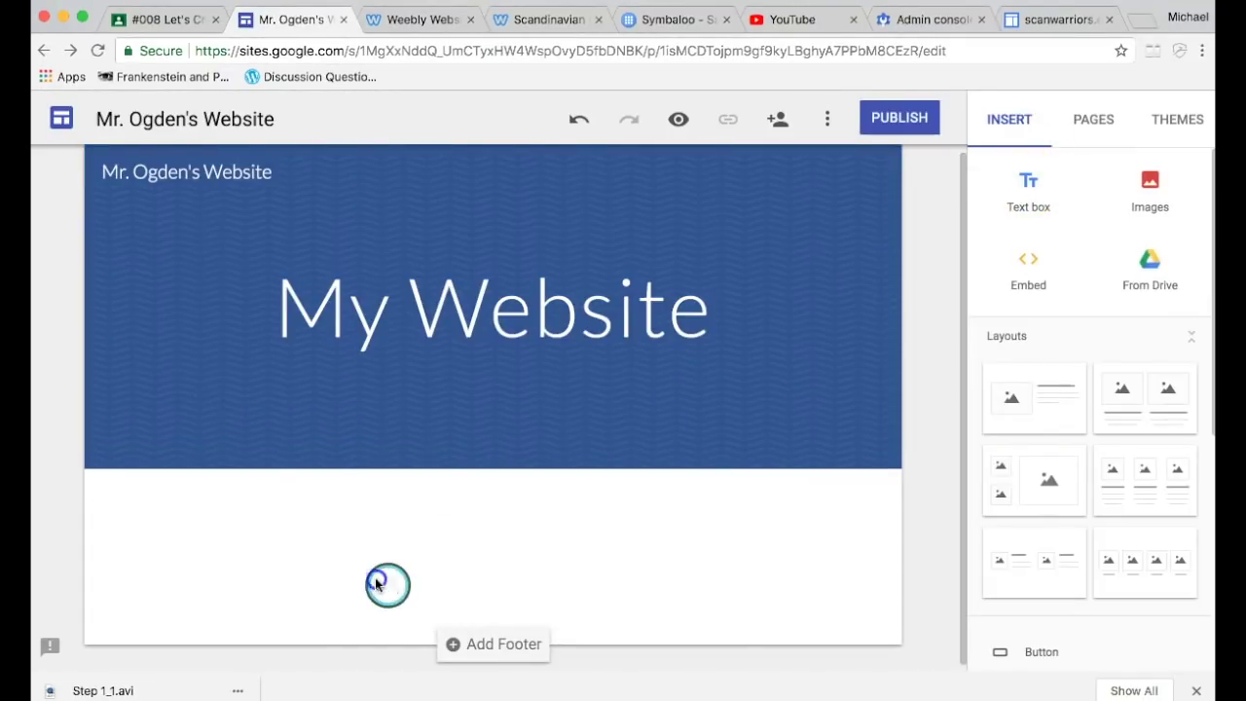
left_click(1023, 189)
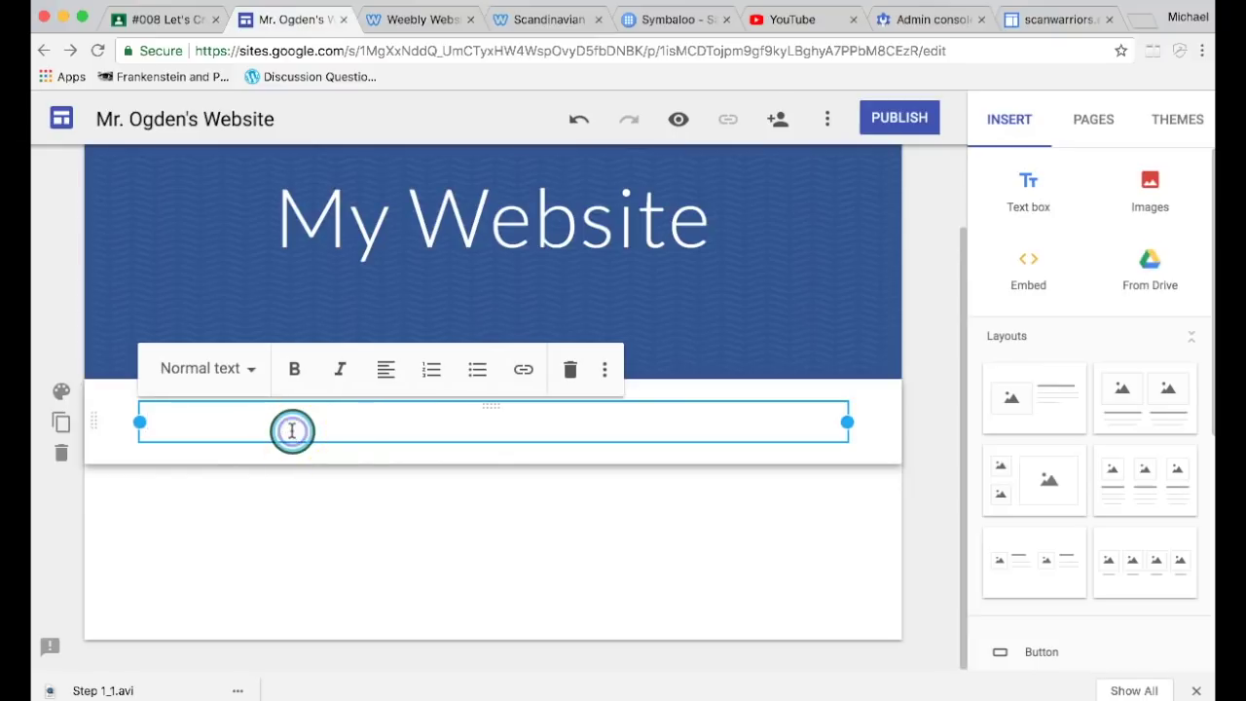
In Heading style, enter "Welcome to my website. Please feel free to look around at my projects and check out my BLOG. I hope you like my work."
left_click(248, 370)
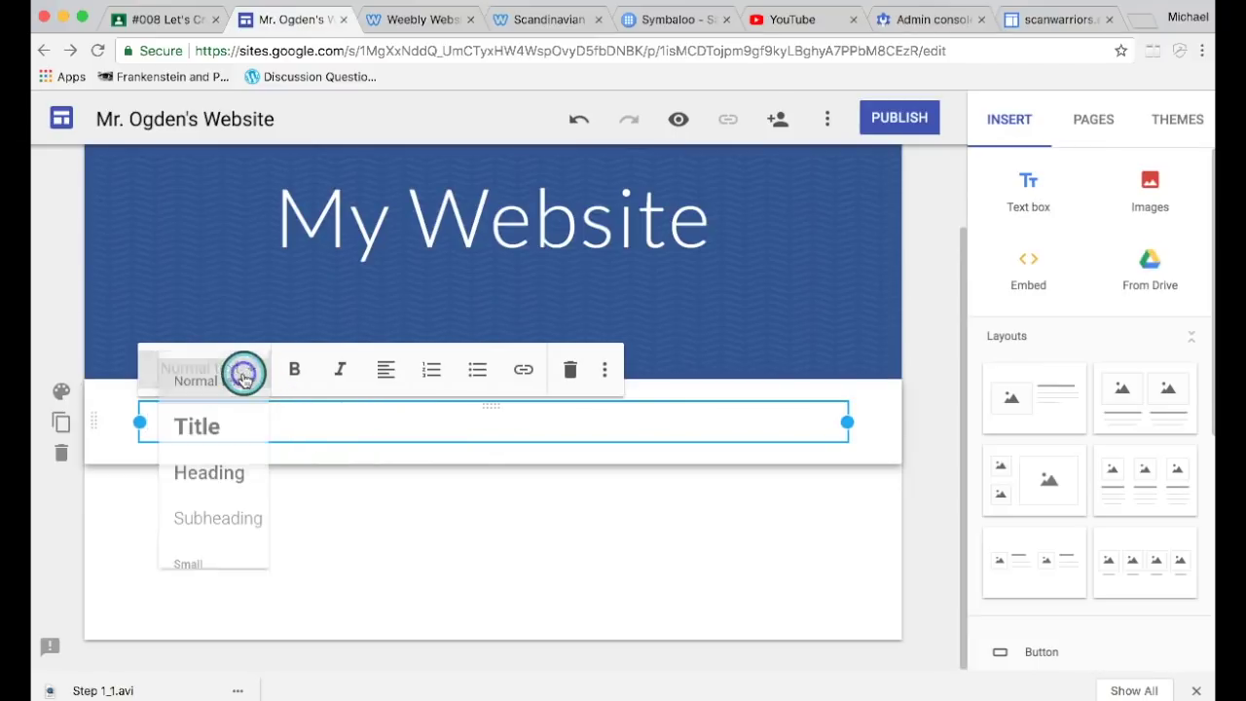
left_click(237, 470)
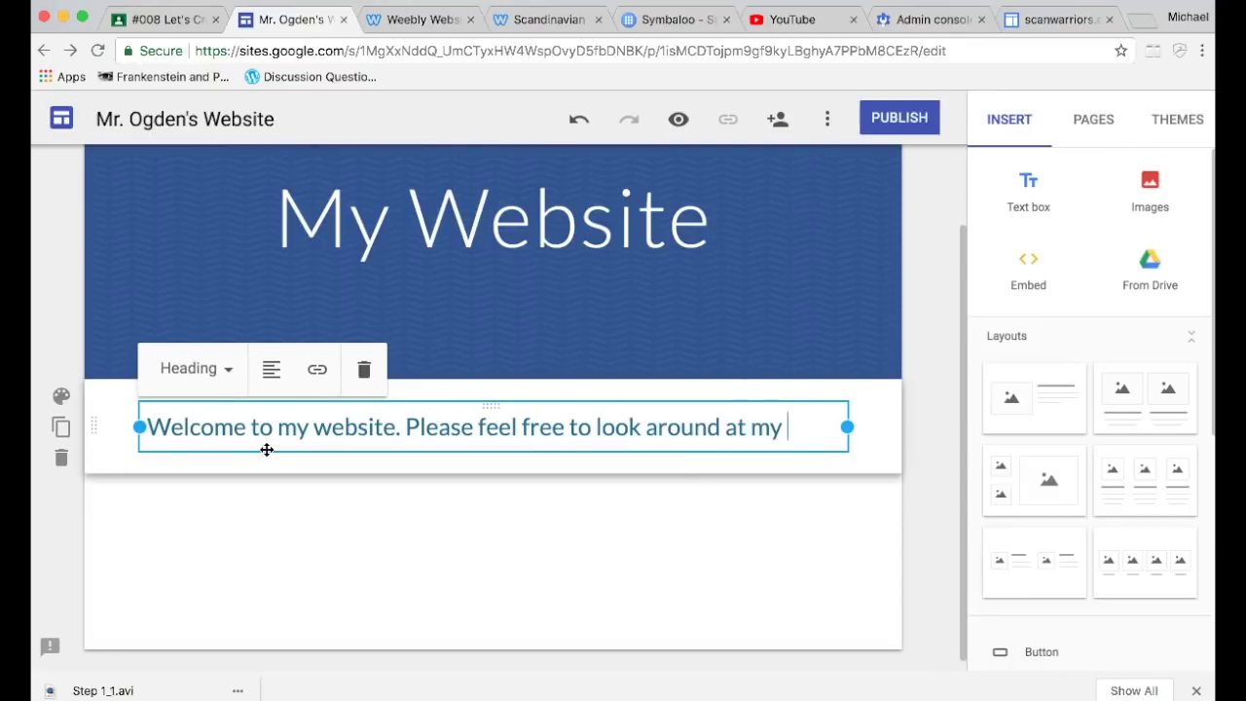
type("projects and check out my BLOG. I hope you like my work.")
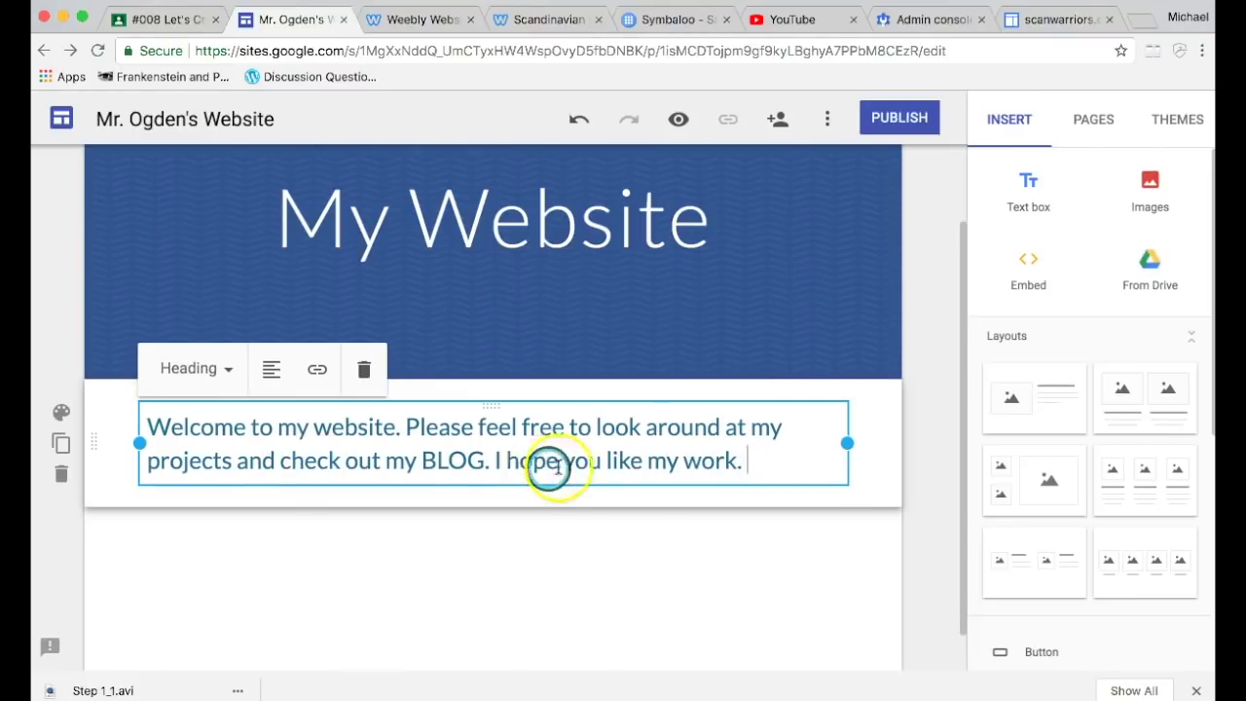
Try centre and right alignment on the whole welcome text and return it to left alignment
left_click_drag(764, 459, 120, 447)
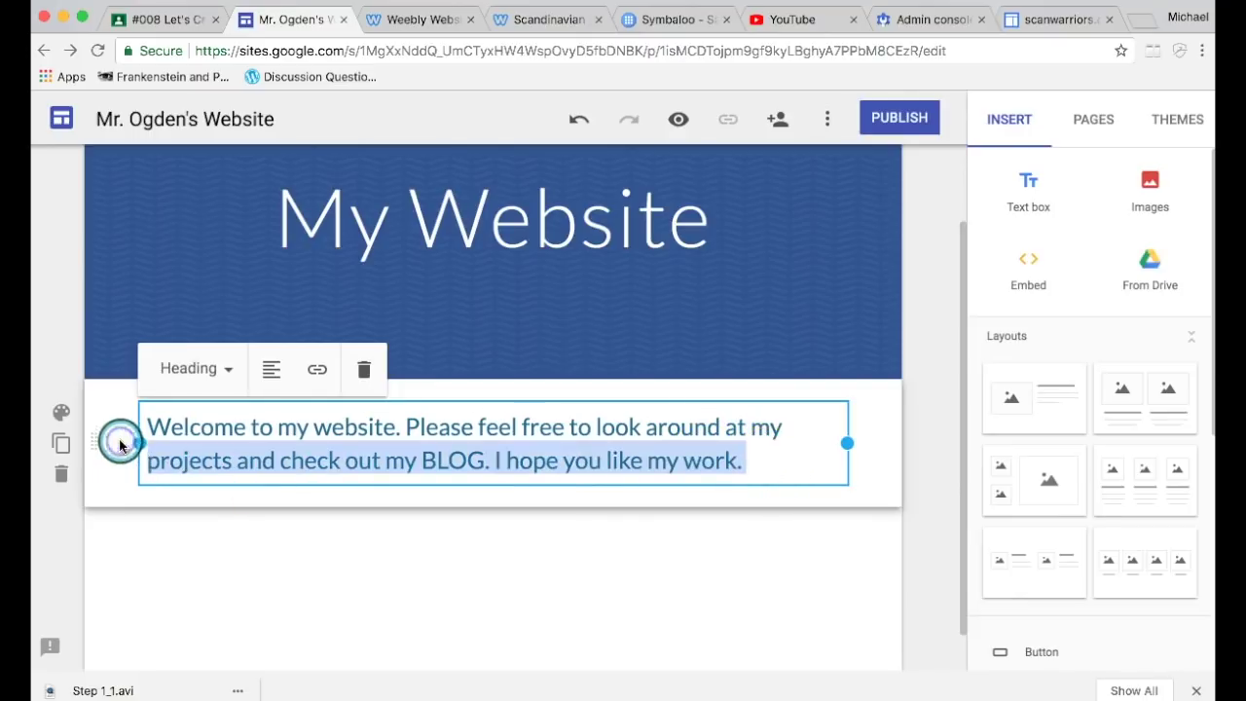
left_click(654, 437)
left_click_drag(771, 458, 104, 409)
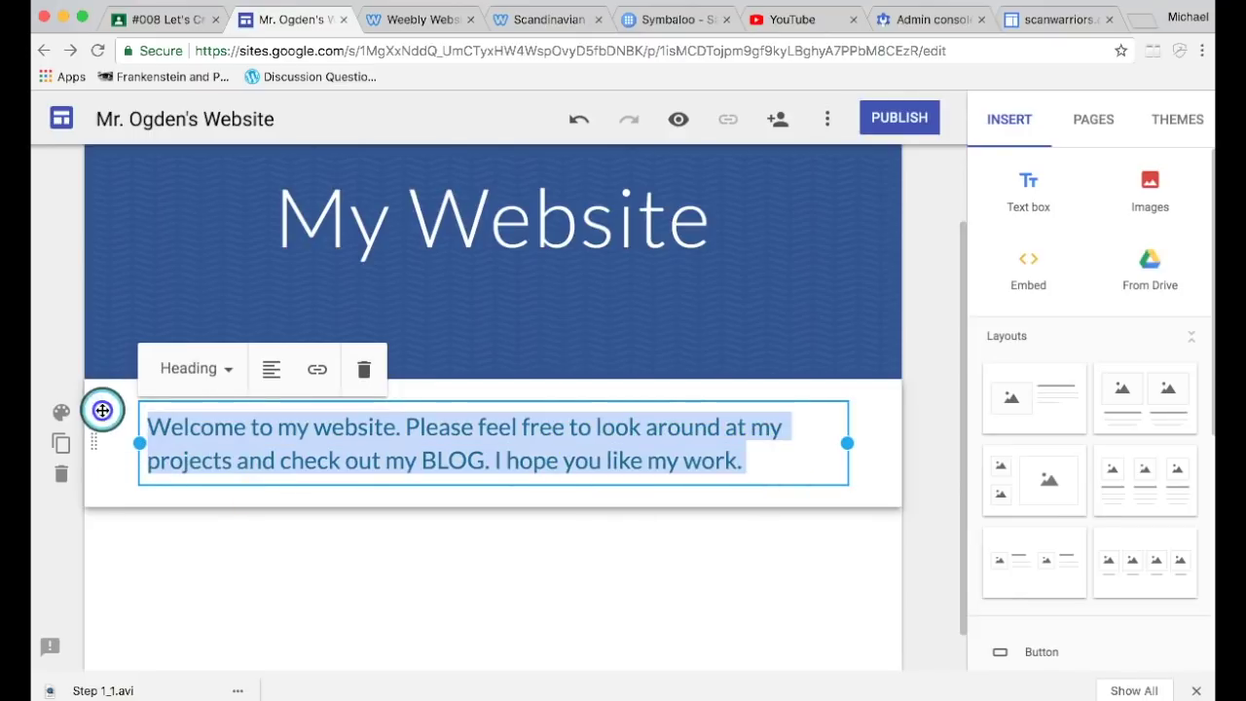
left_click(276, 376)
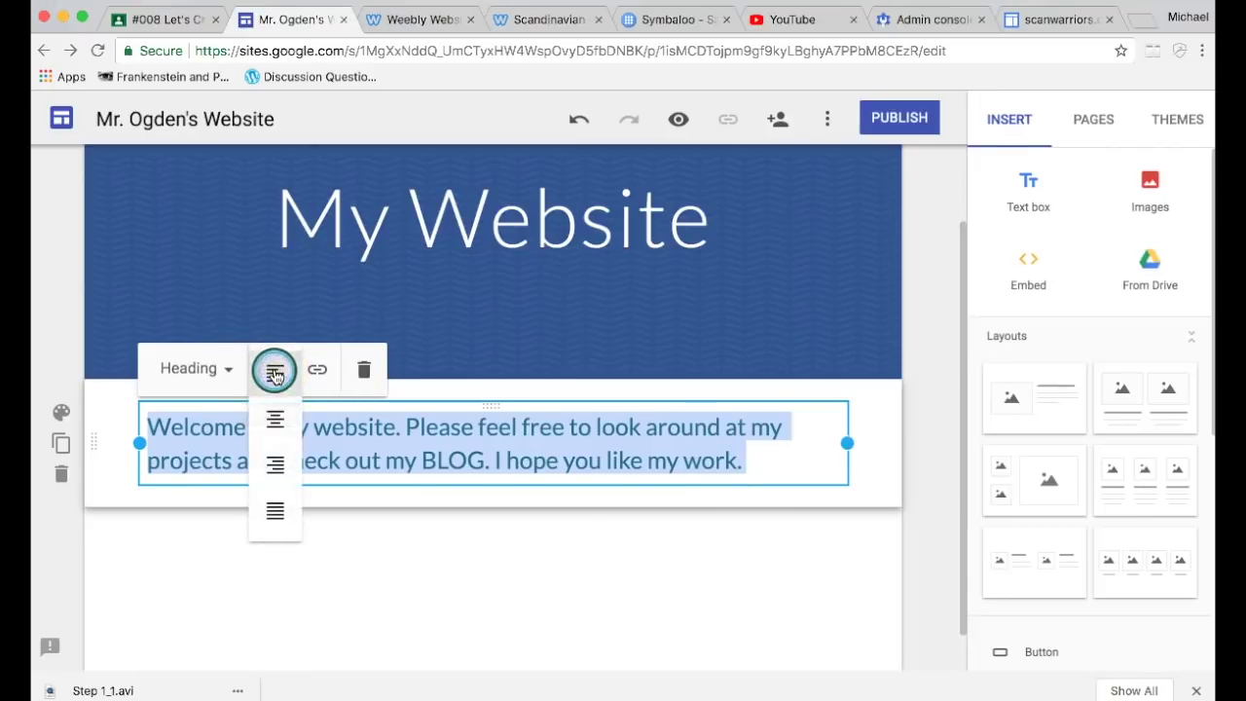
left_click(277, 418)
left_click(273, 380)
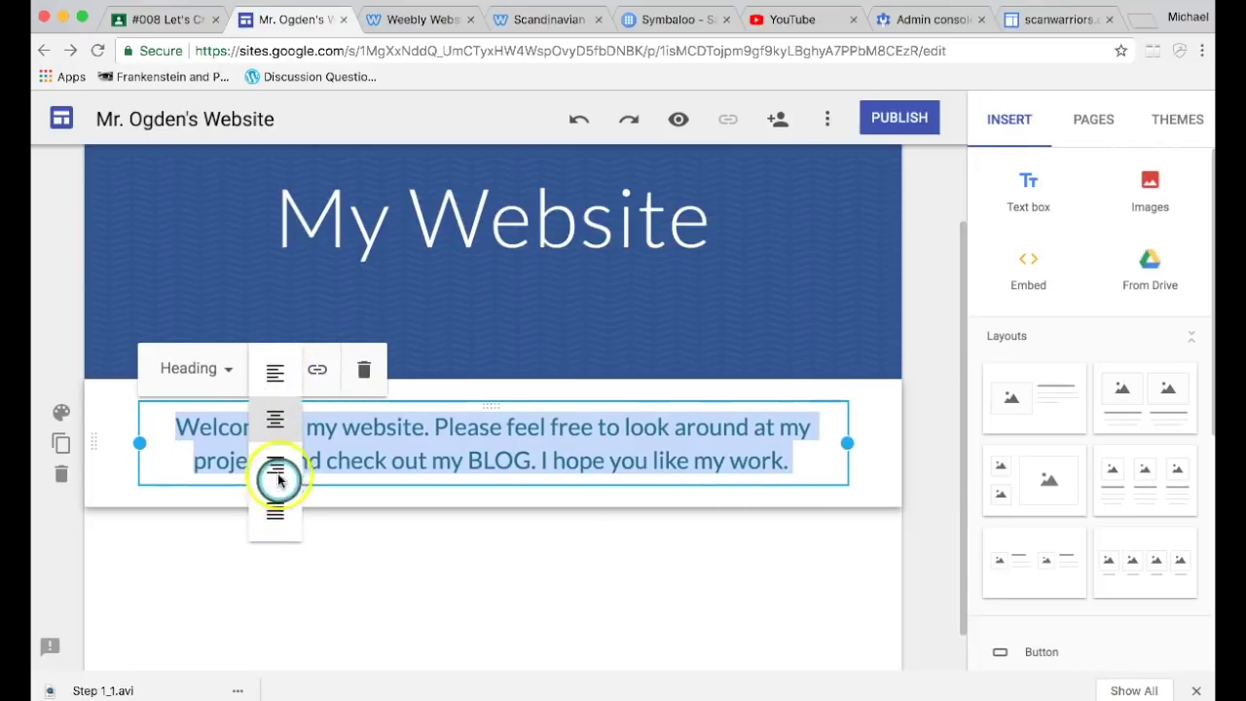
left_click(277, 462)
left_click(276, 373)
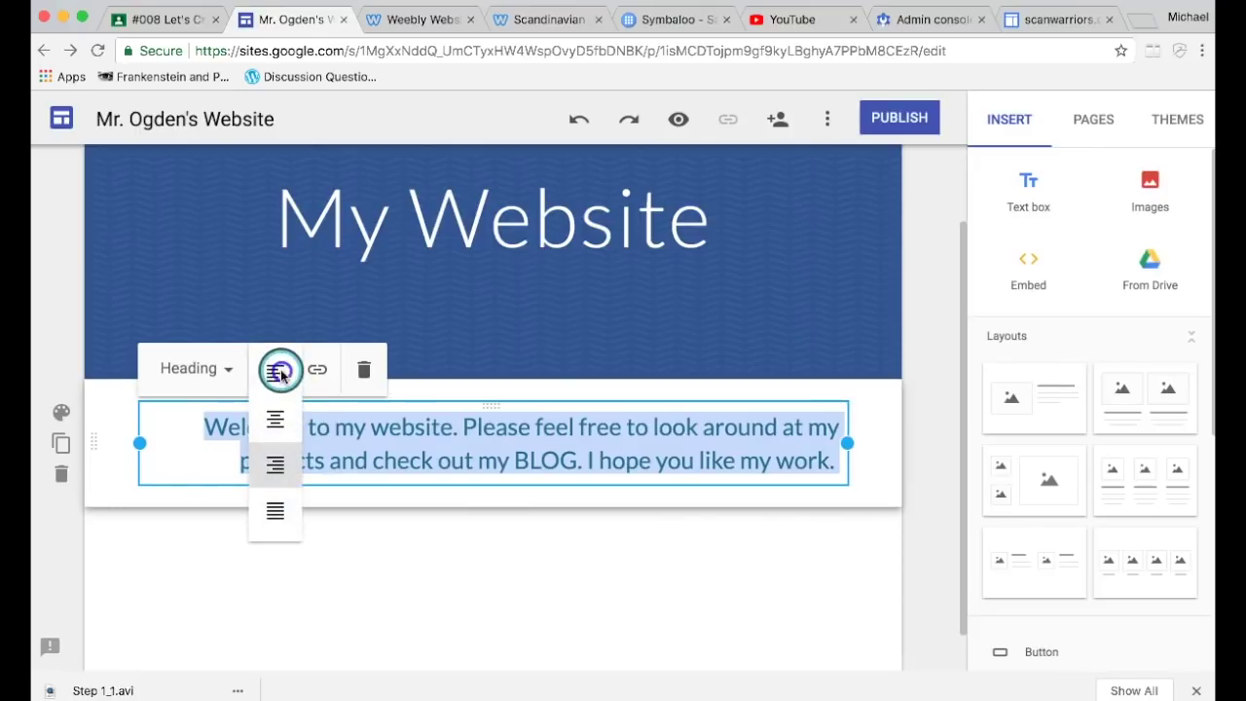
left_click(279, 373)
left_click(280, 372)
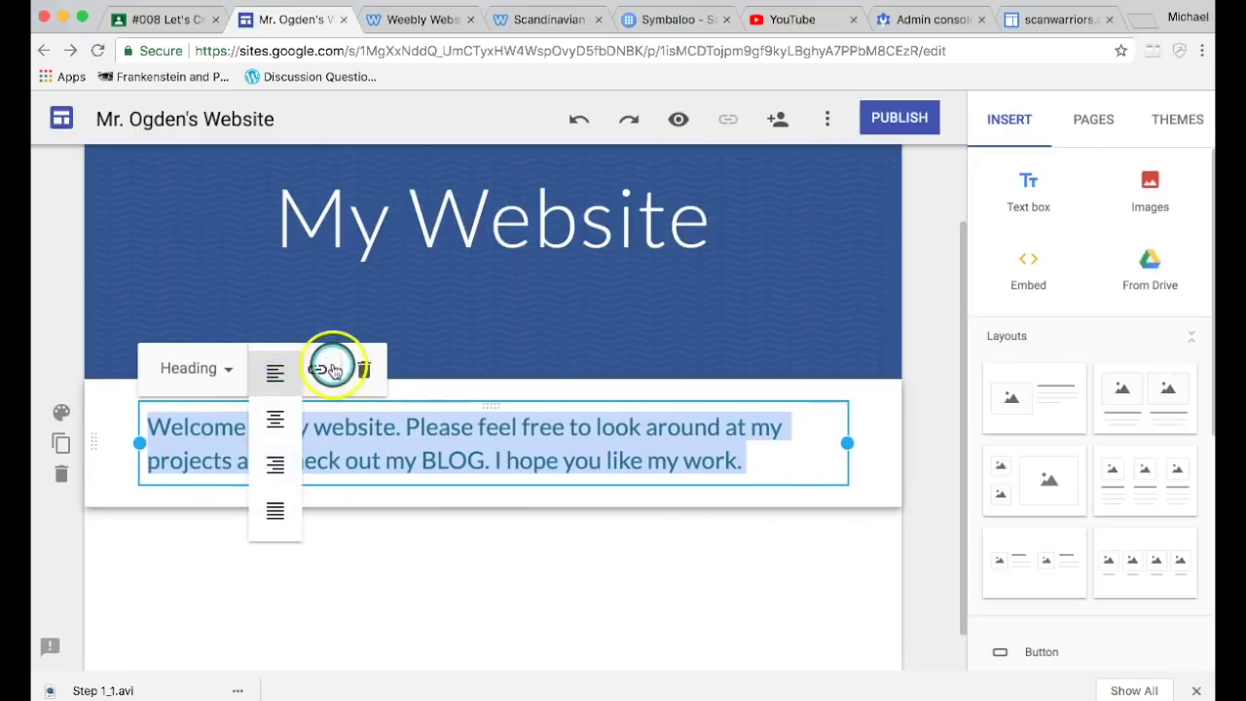
Try the Small text style on the welcome text and return it to the Heading style
left_click(220, 371)
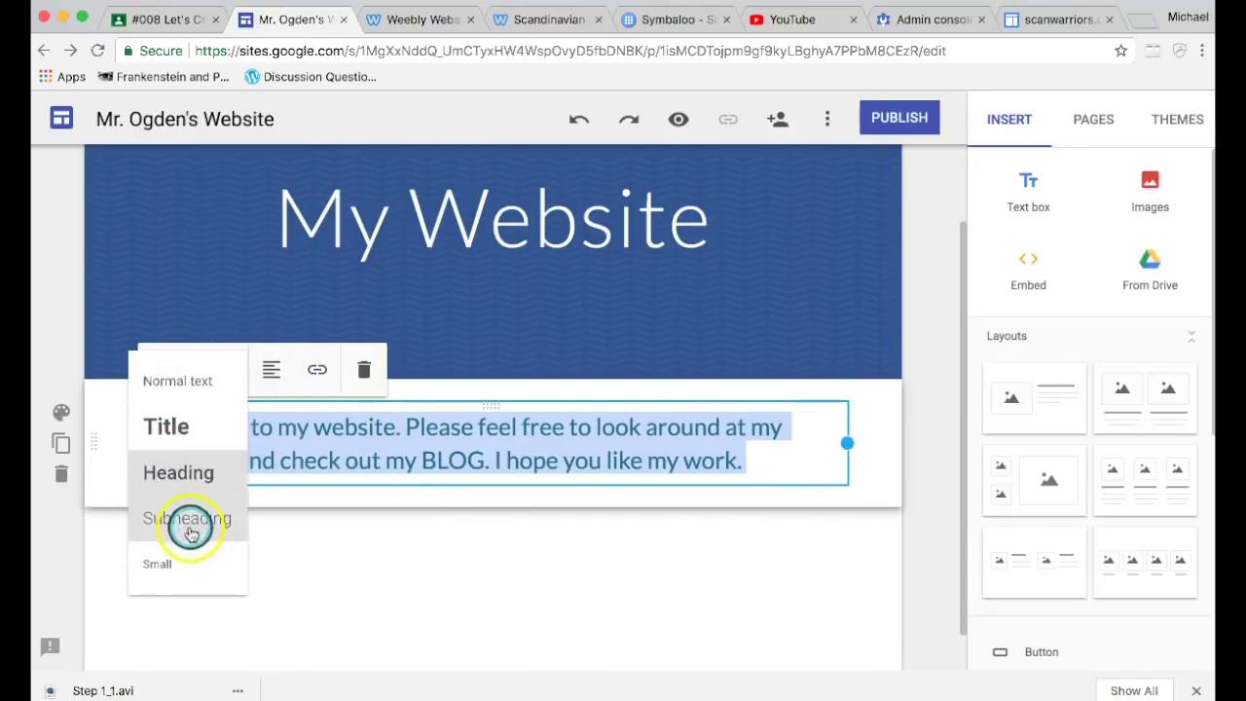
left_click(172, 567)
left_click(205, 384)
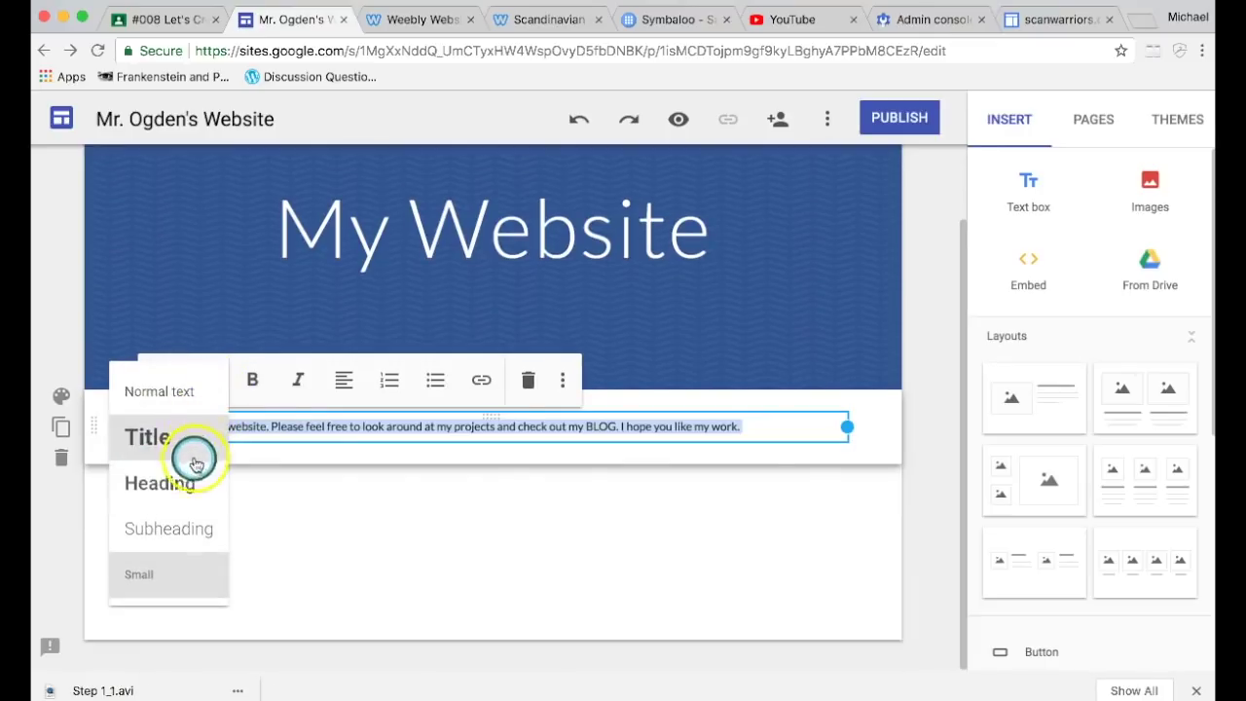
left_click(189, 484)
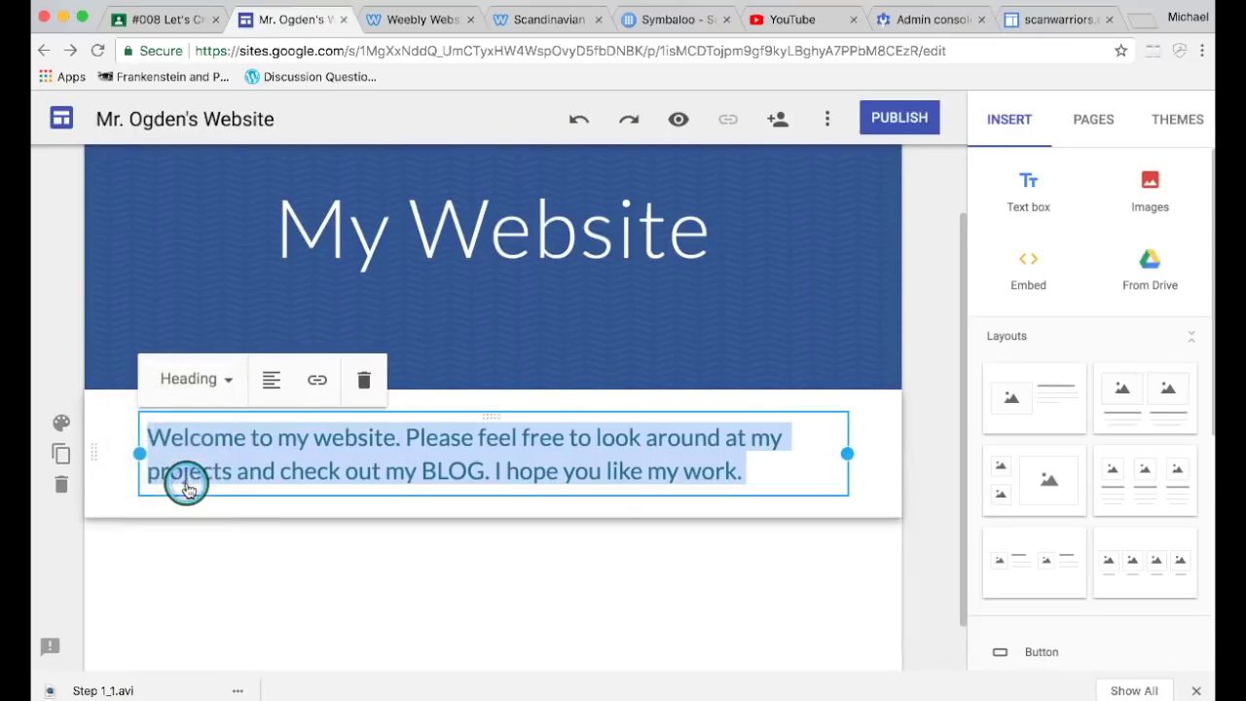
Apply the Emphasis 2 section style to the welcome text section
left_click(62, 425)
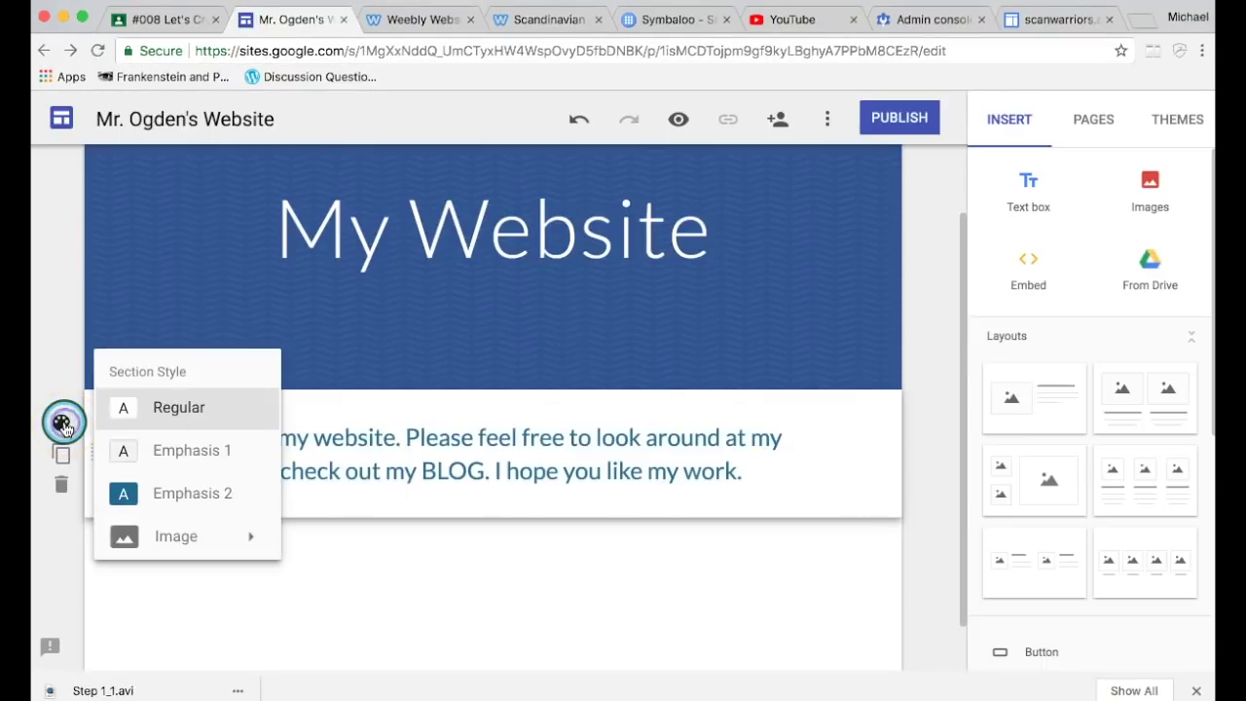
left_click(177, 499)
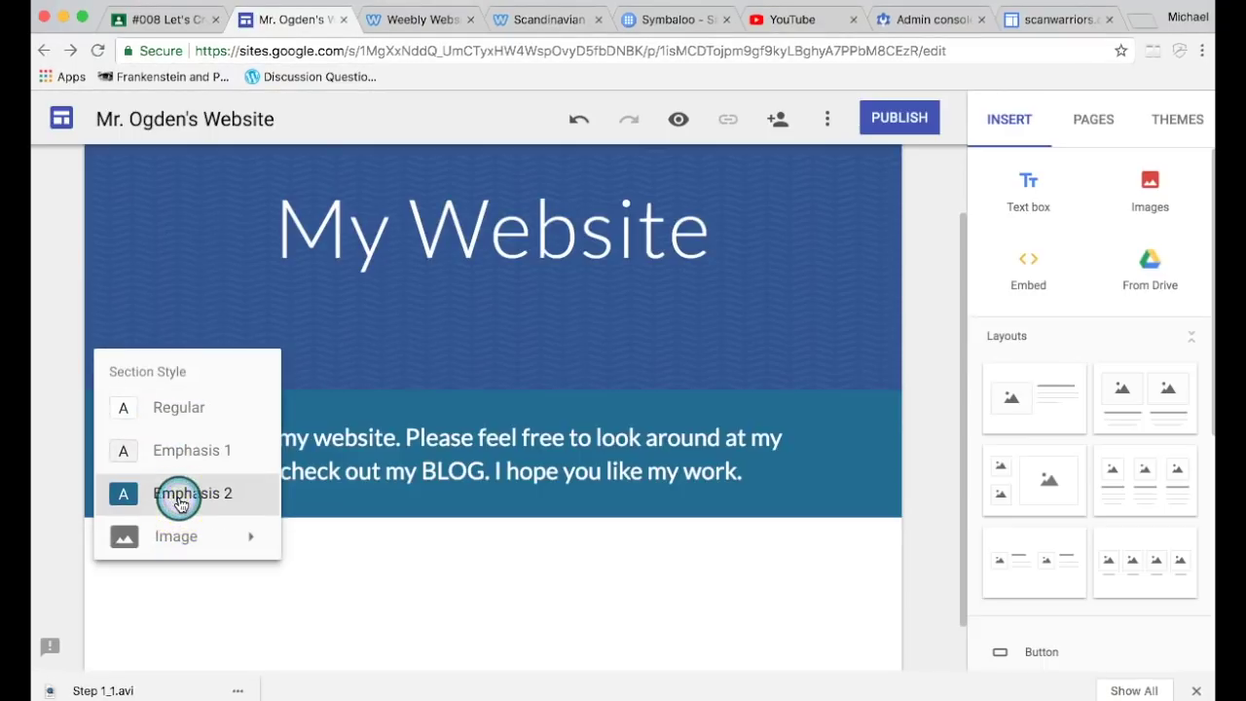
left_click(556, 548)
left_click(724, 460)
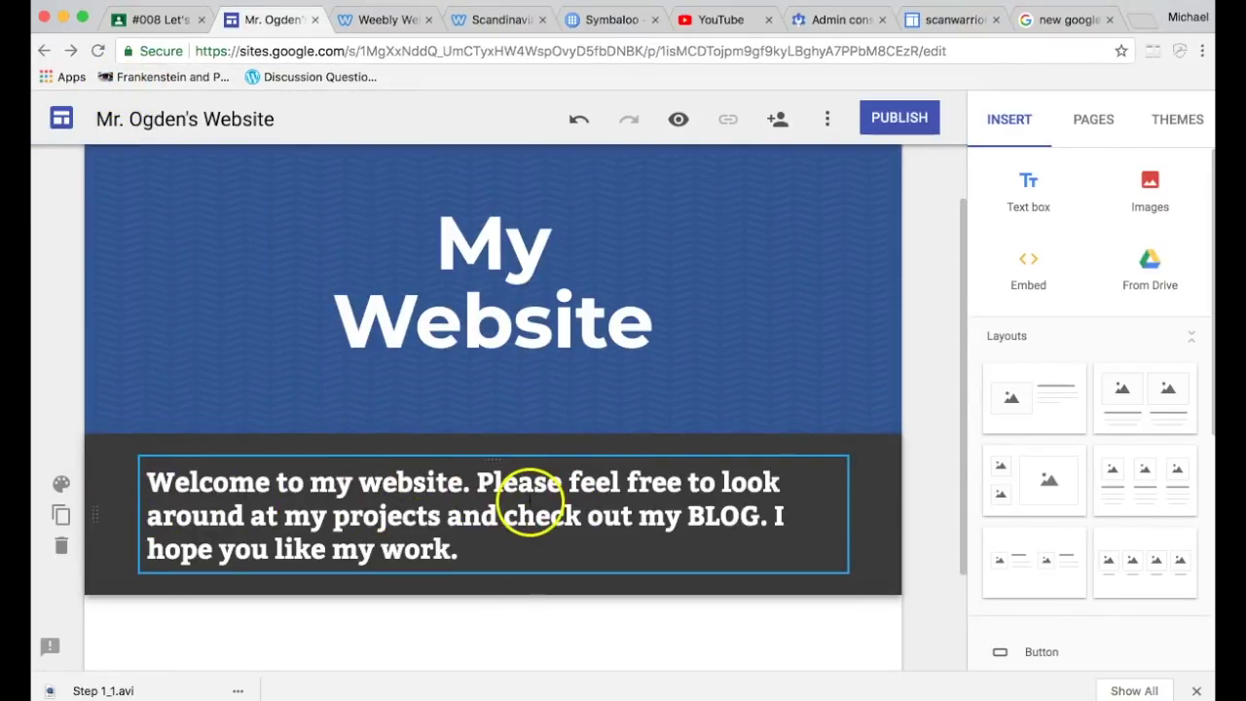
Try the Level and Impression themes on the website
left_click(1173, 120)
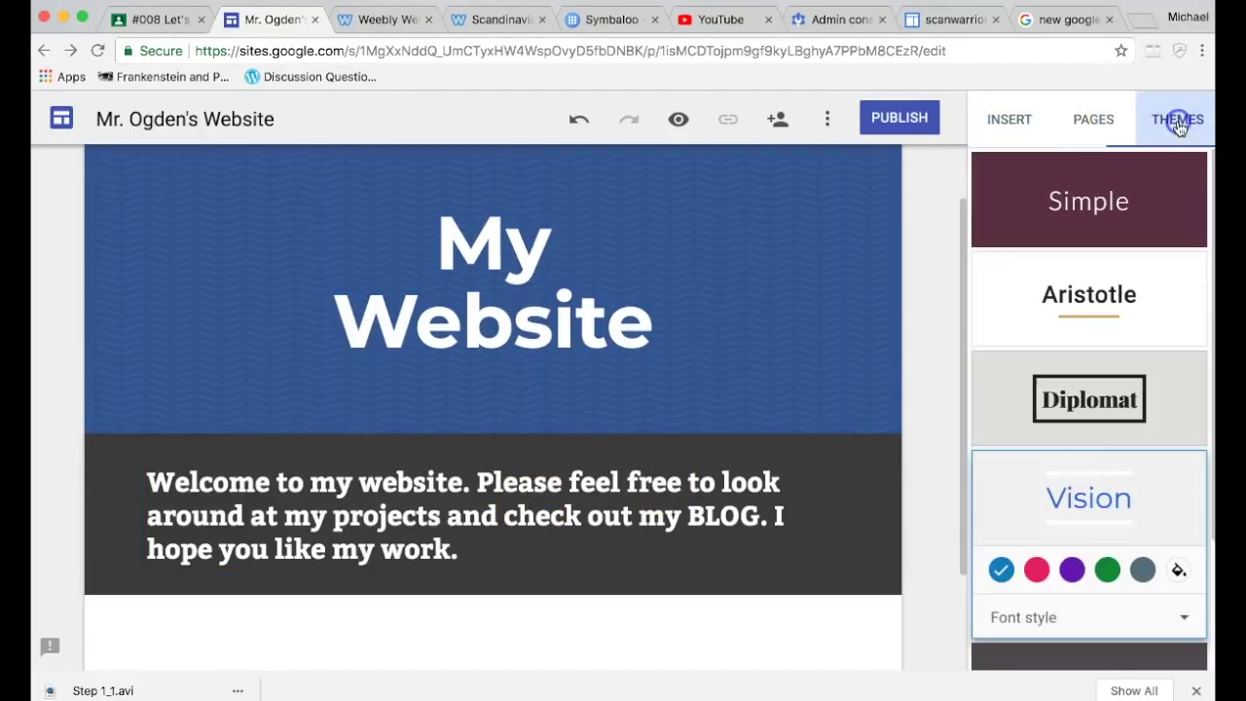
scroll(1096, 457, "down", 3)
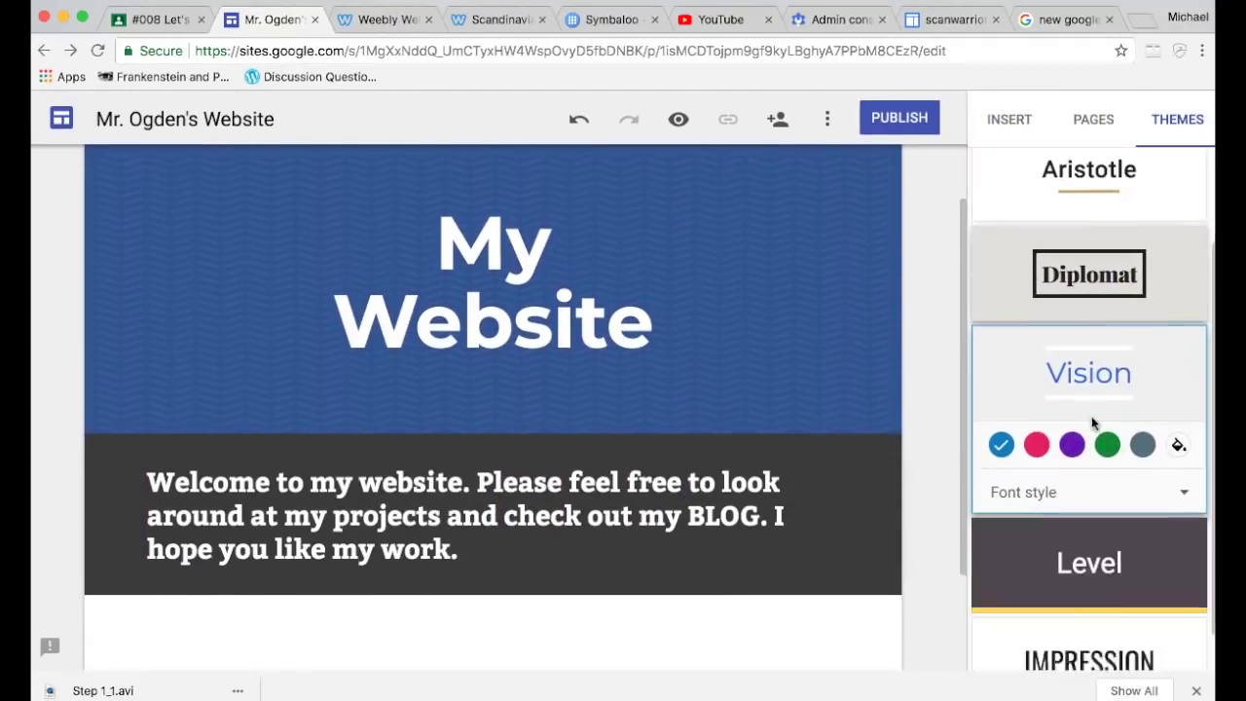
left_click(1071, 514)
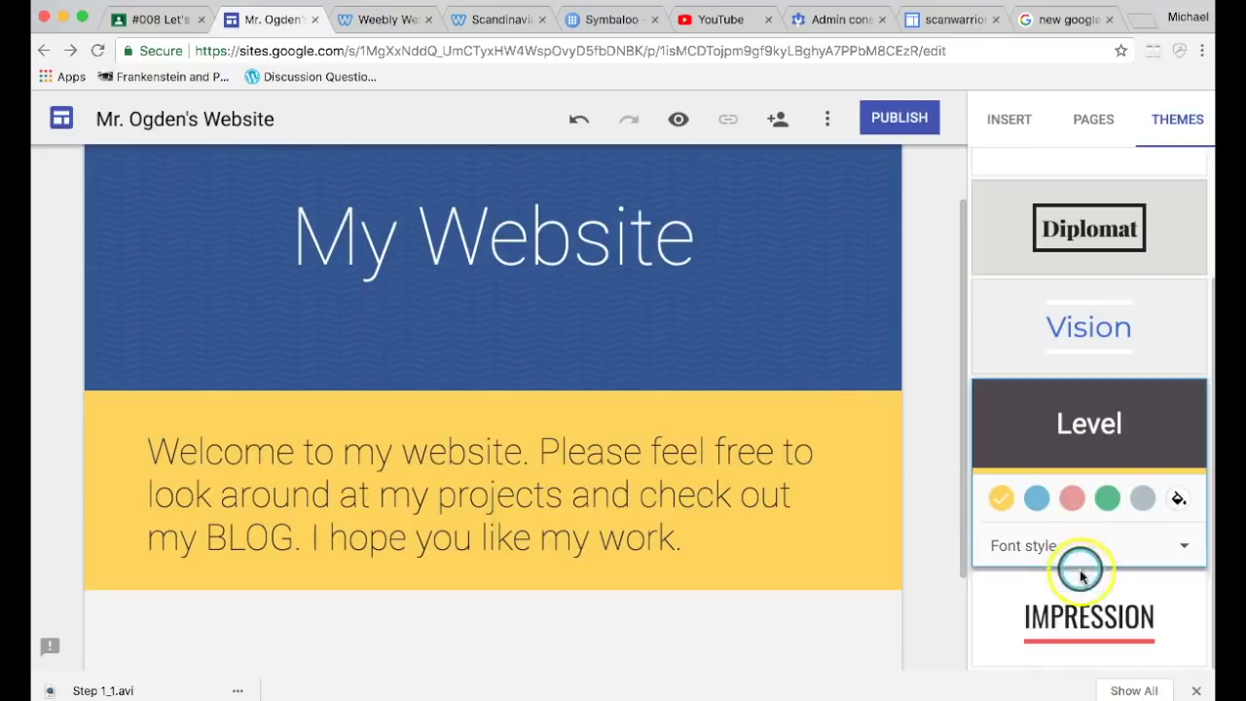
left_click(1081, 612)
left_click(1094, 520)
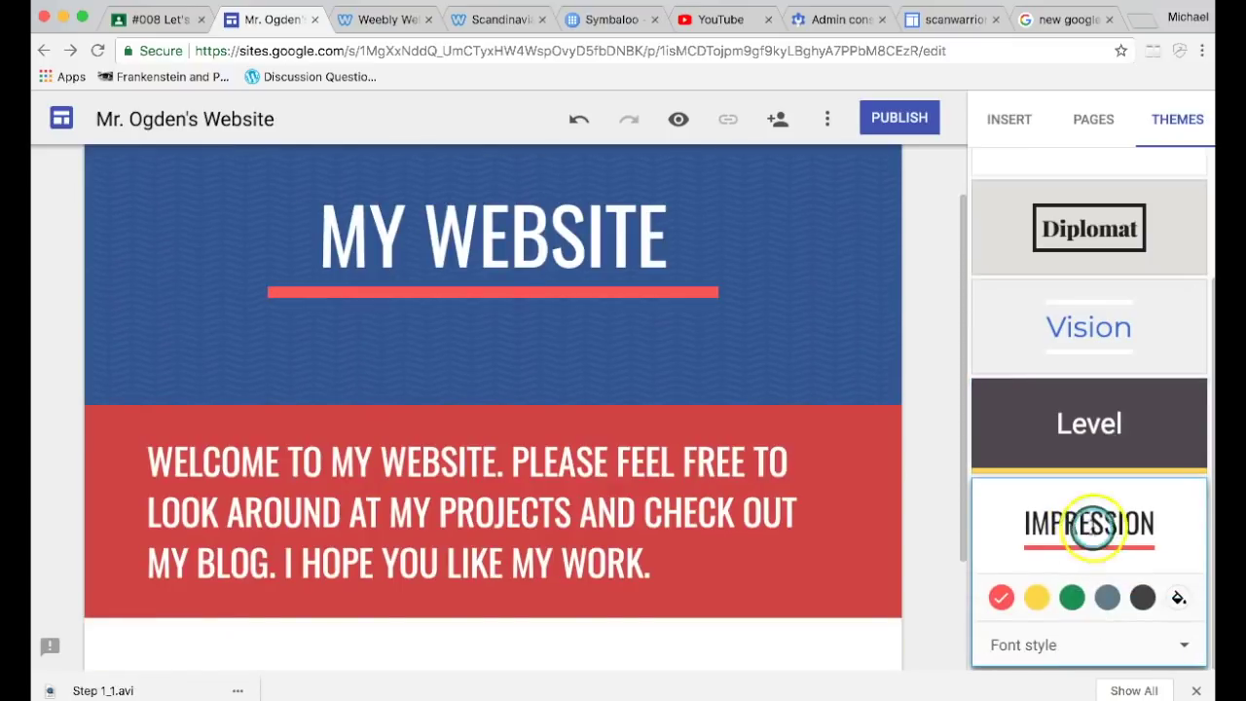
Apply the Aristotle theme to the website and set its colour to the muted purple preset
scroll(1105, 516, "up", 3)
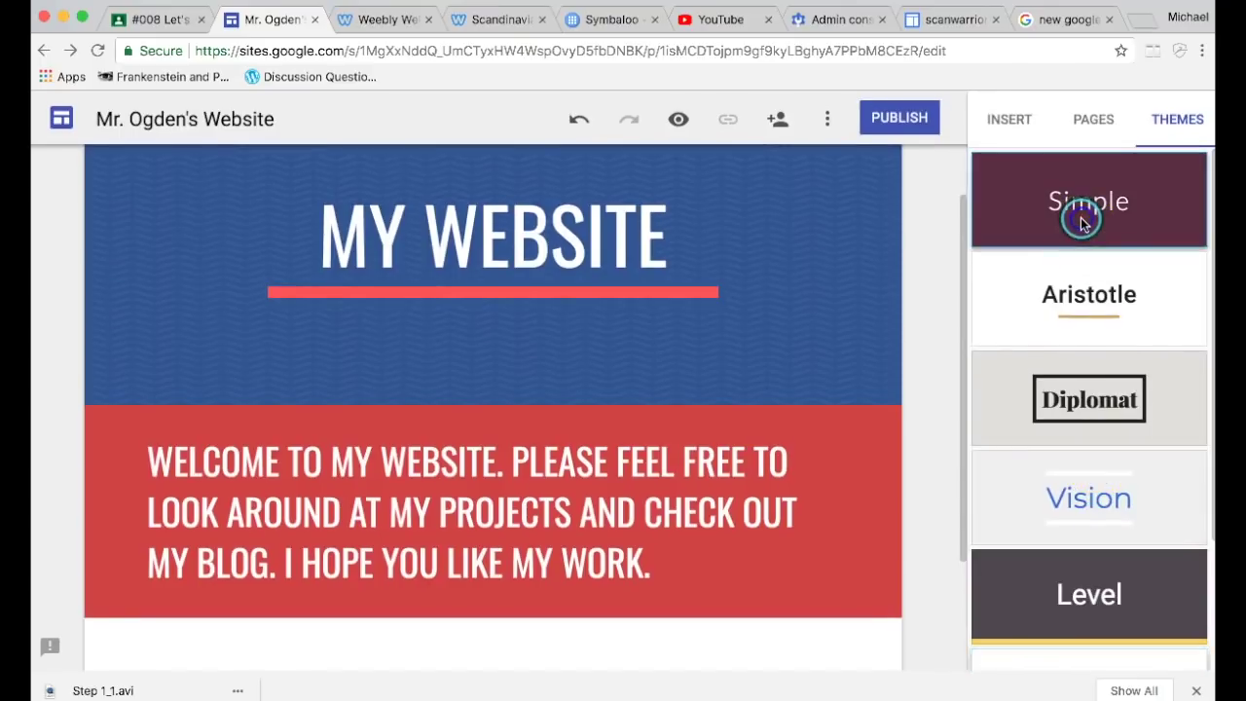
left_click(1081, 222)
left_click(1088, 392)
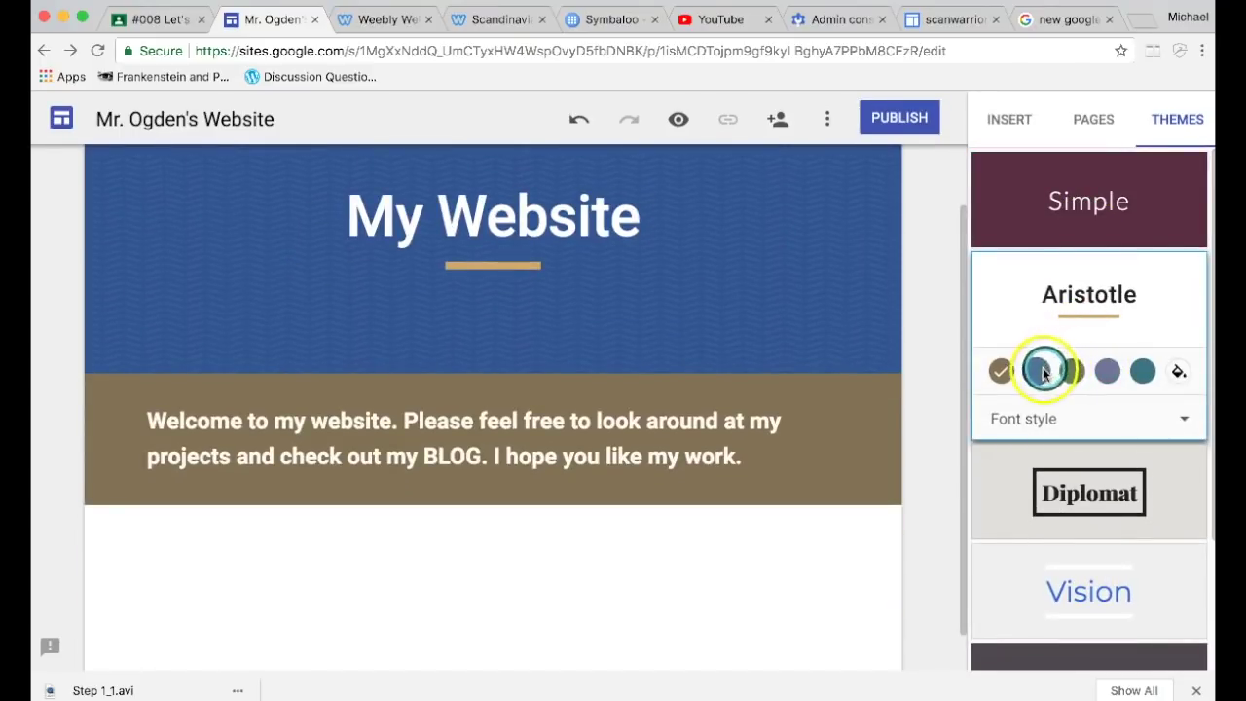
left_click(1042, 372)
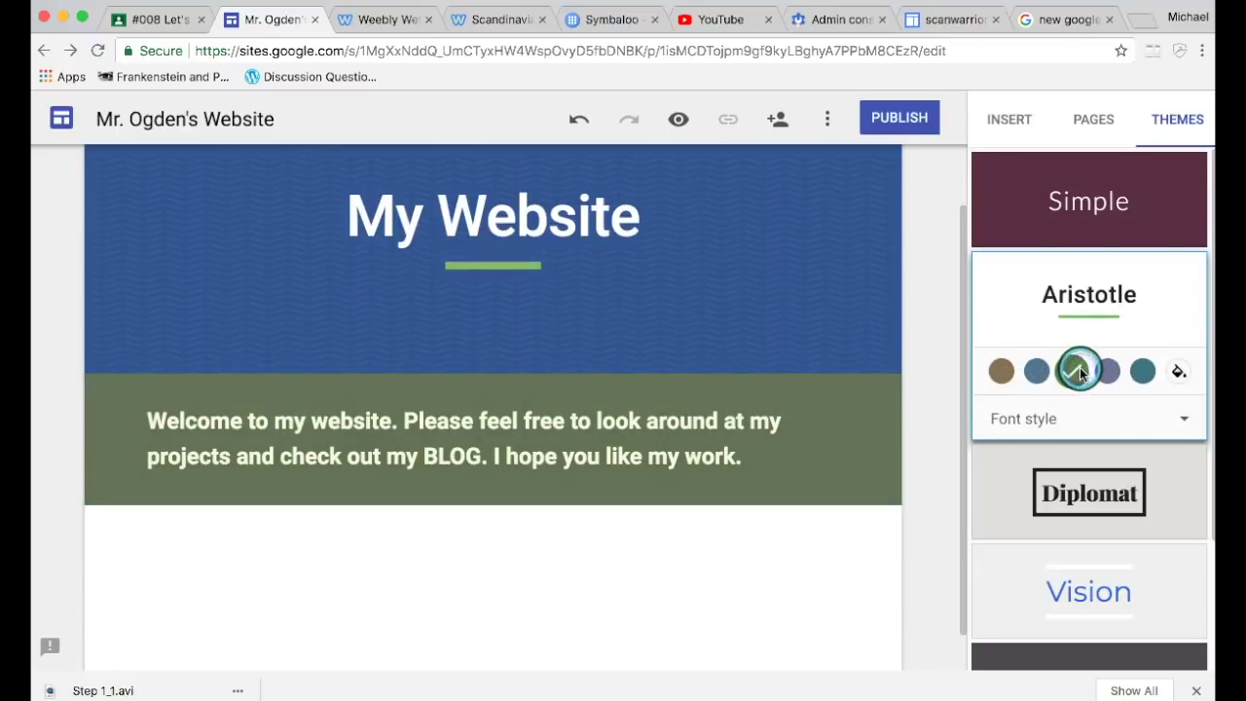
left_click(1109, 371)
Set the Aristotle theme's font style to Bold and its colour to the custom red #da1111
left_click(1182, 418)
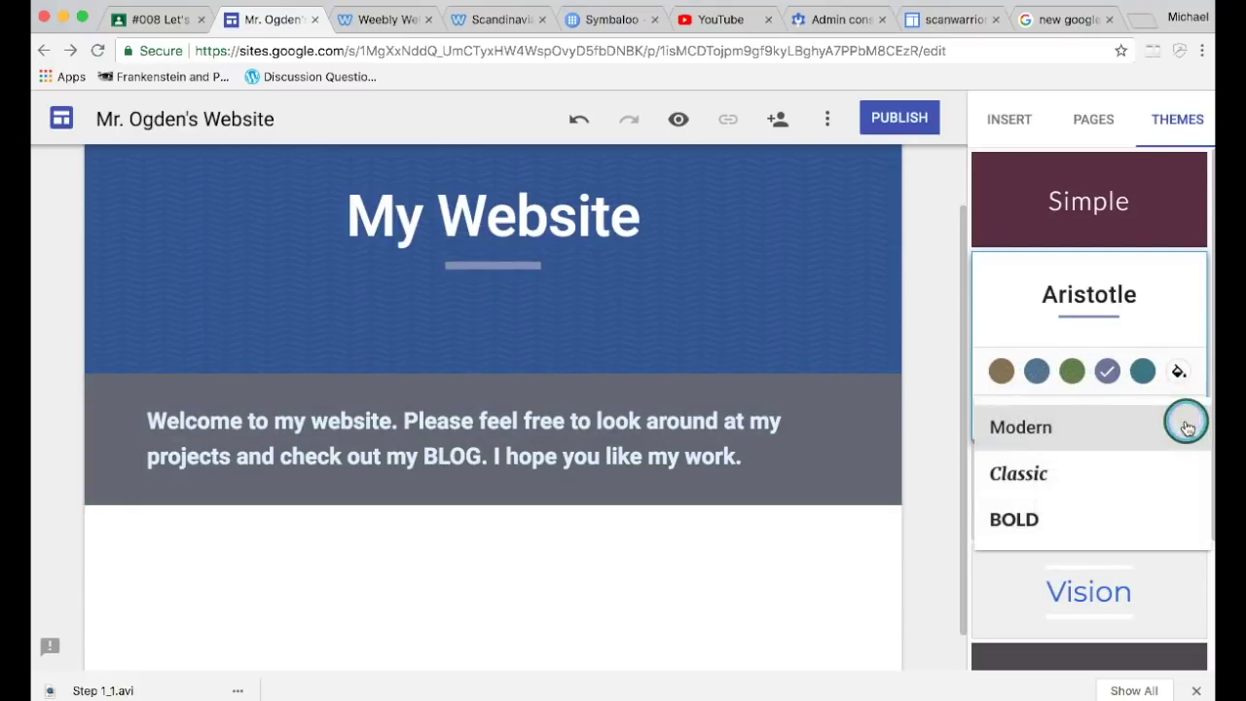
left_click(1120, 516)
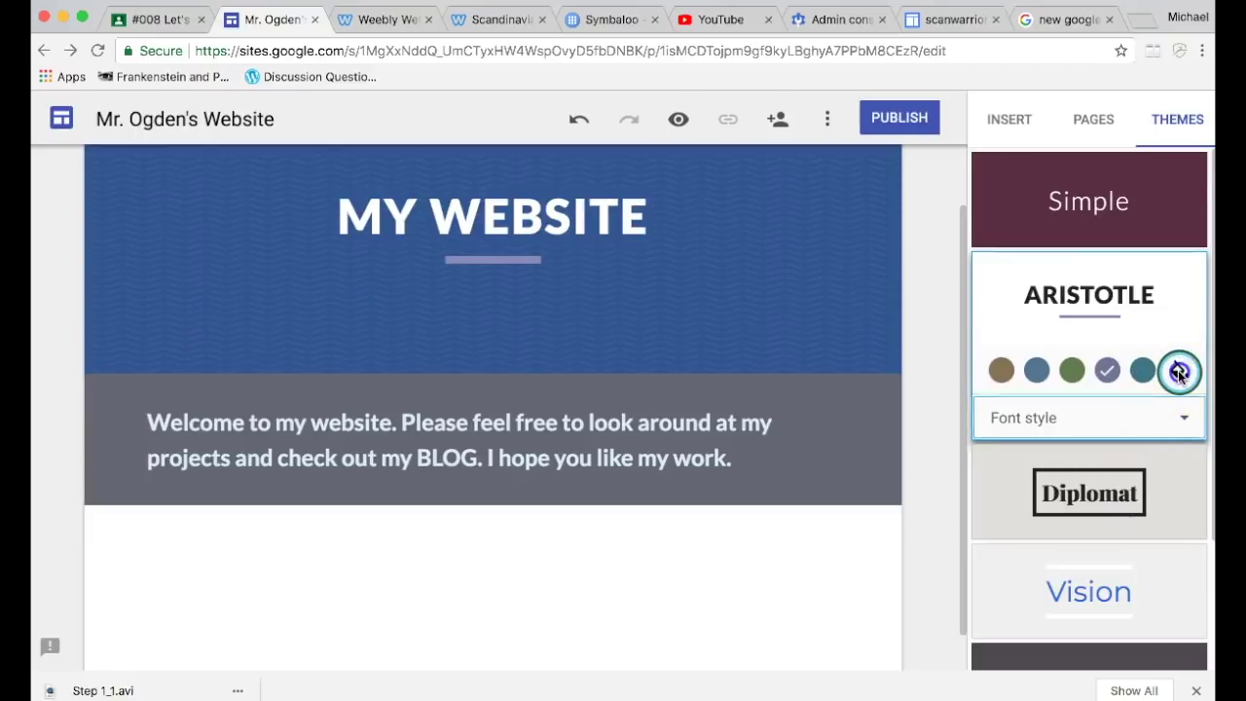
left_click(1180, 371)
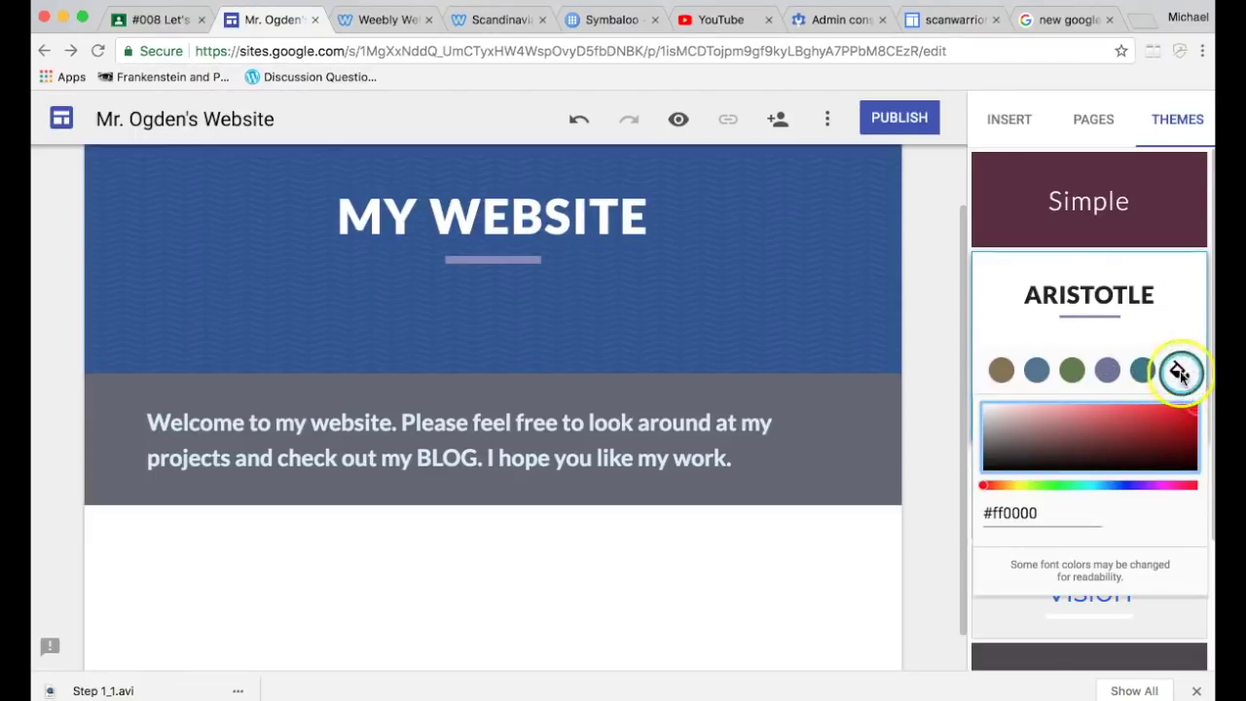
left_click(1179, 413)
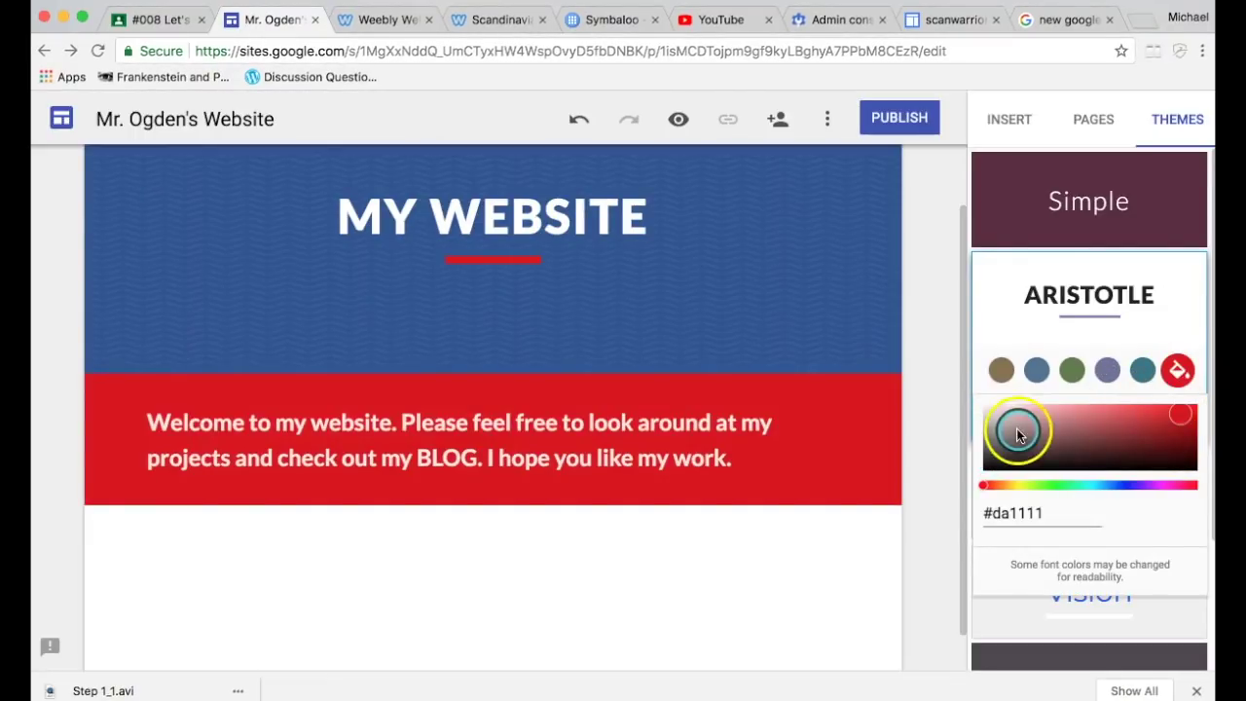
left_click(948, 520)
scroll(1052, 488, "down", 2)
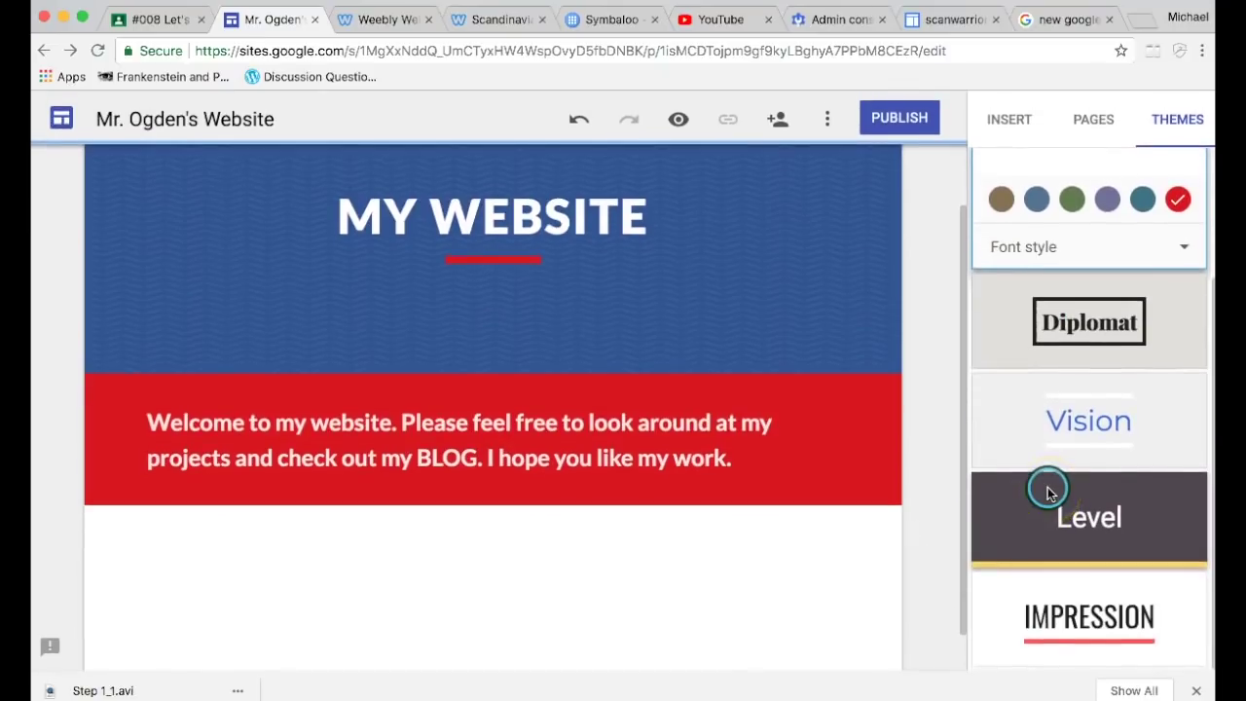
scroll(1043, 477, "up", 2)
Change the welcome text section's style to Emphasis 1
left_click(1087, 119)
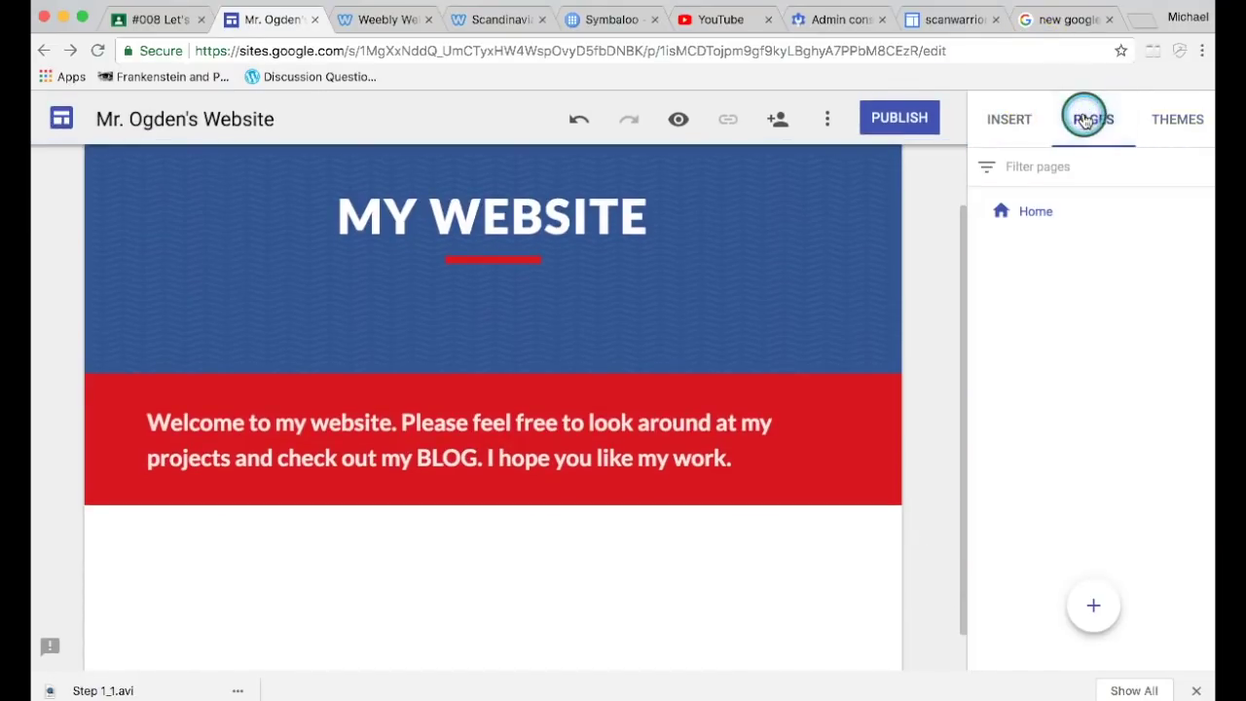
left_click(1005, 121)
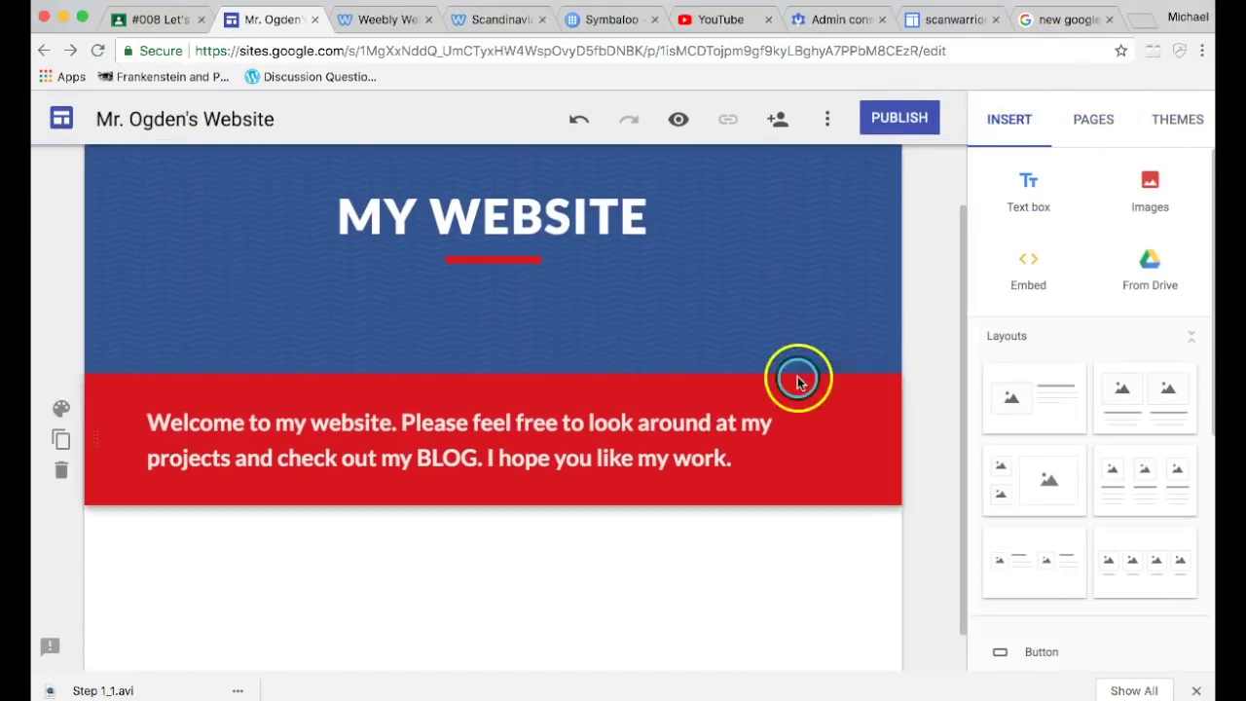
left_click(520, 475)
left_click(703, 448)
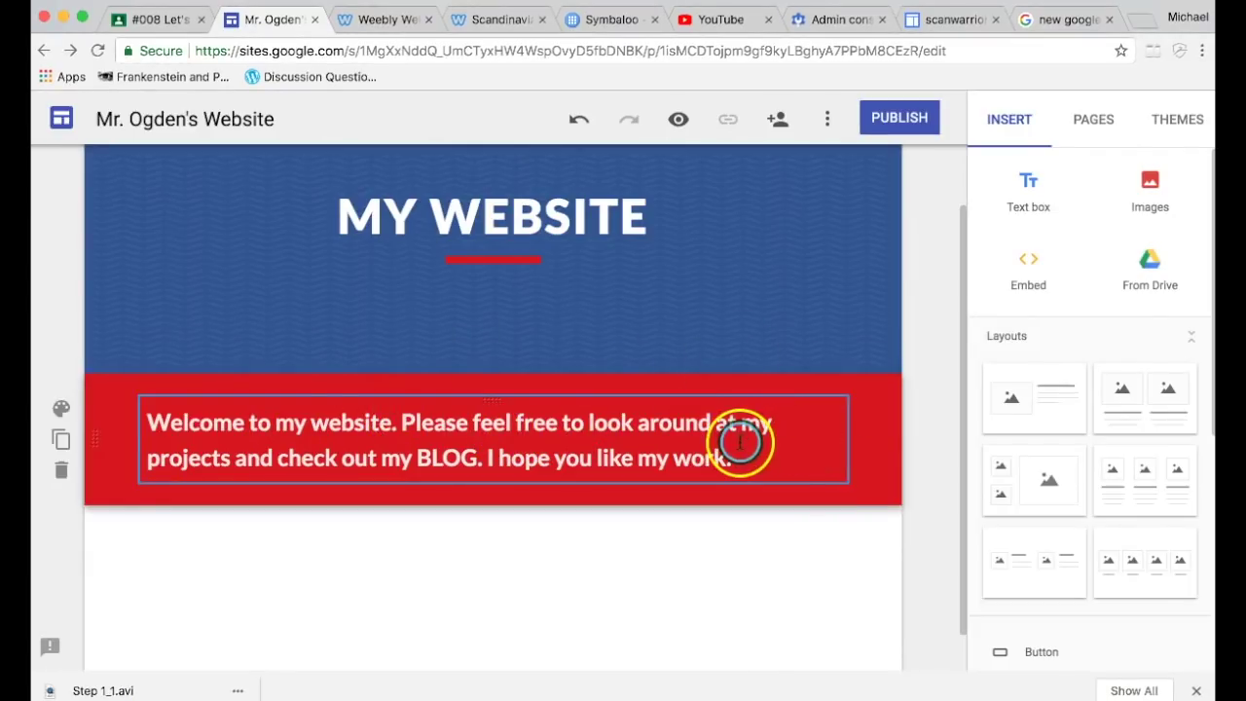
left_click(94, 444)
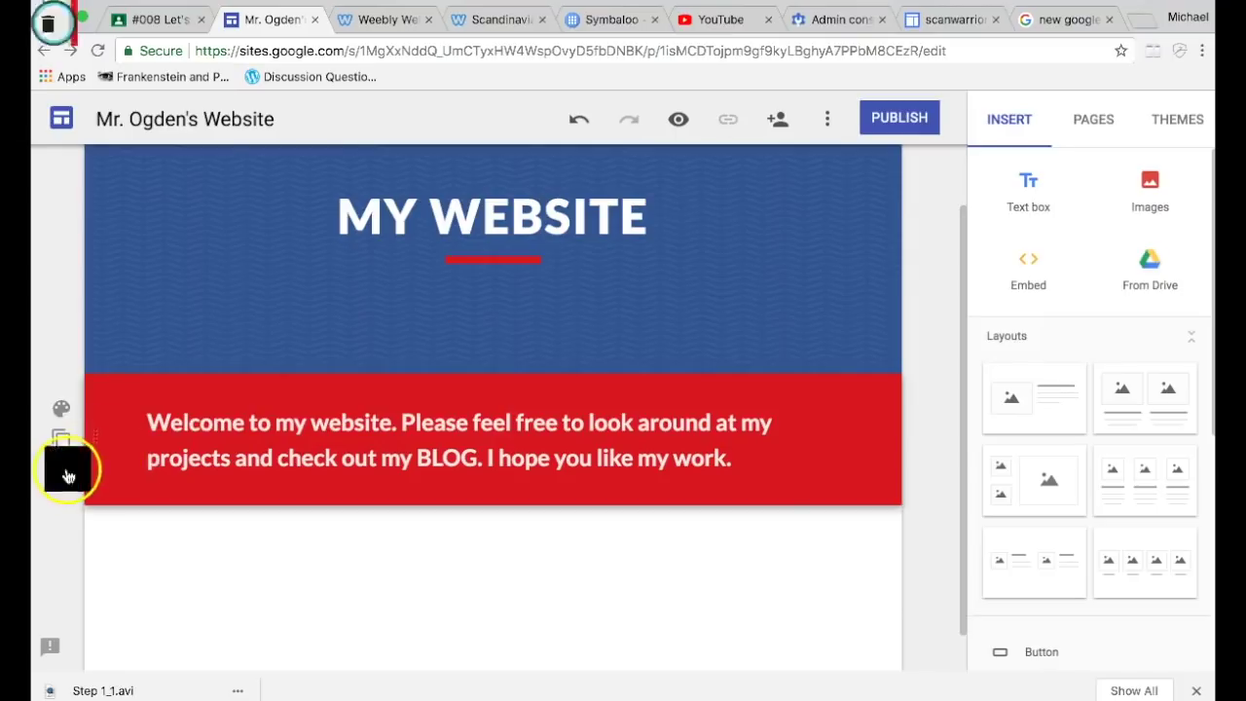
left_click(58, 409)
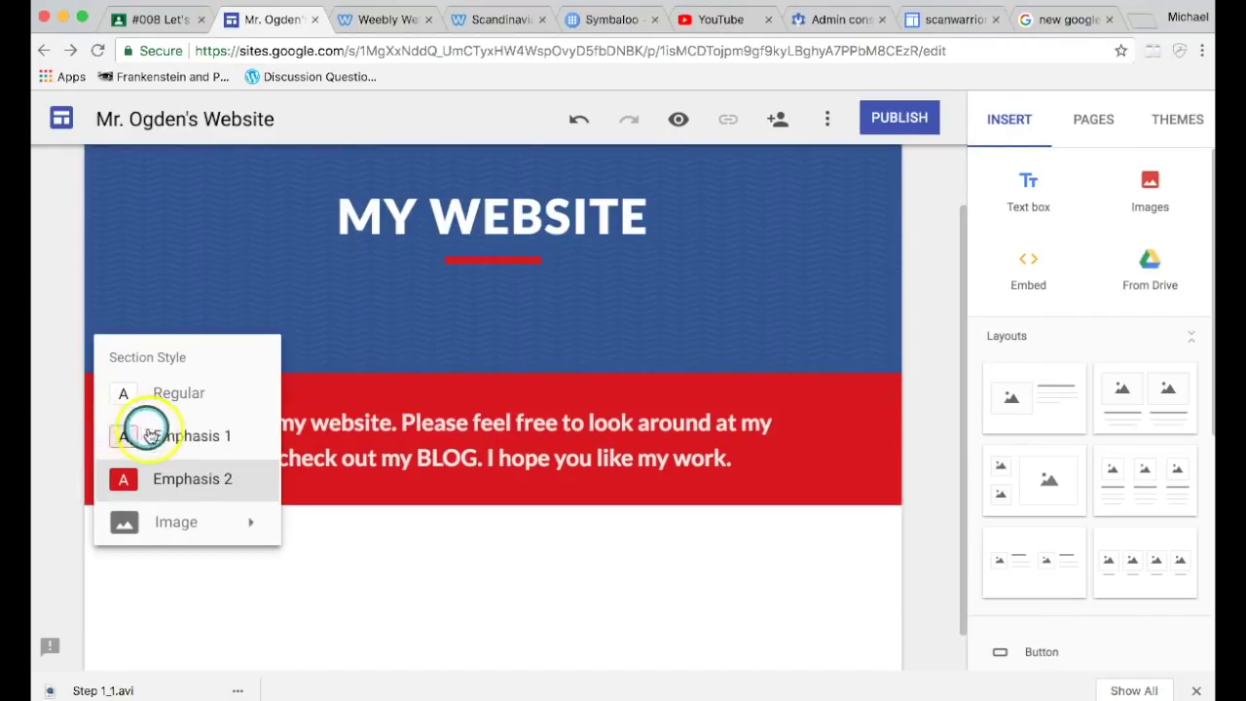
left_click(148, 435)
left_click(448, 538)
left_click(528, 418)
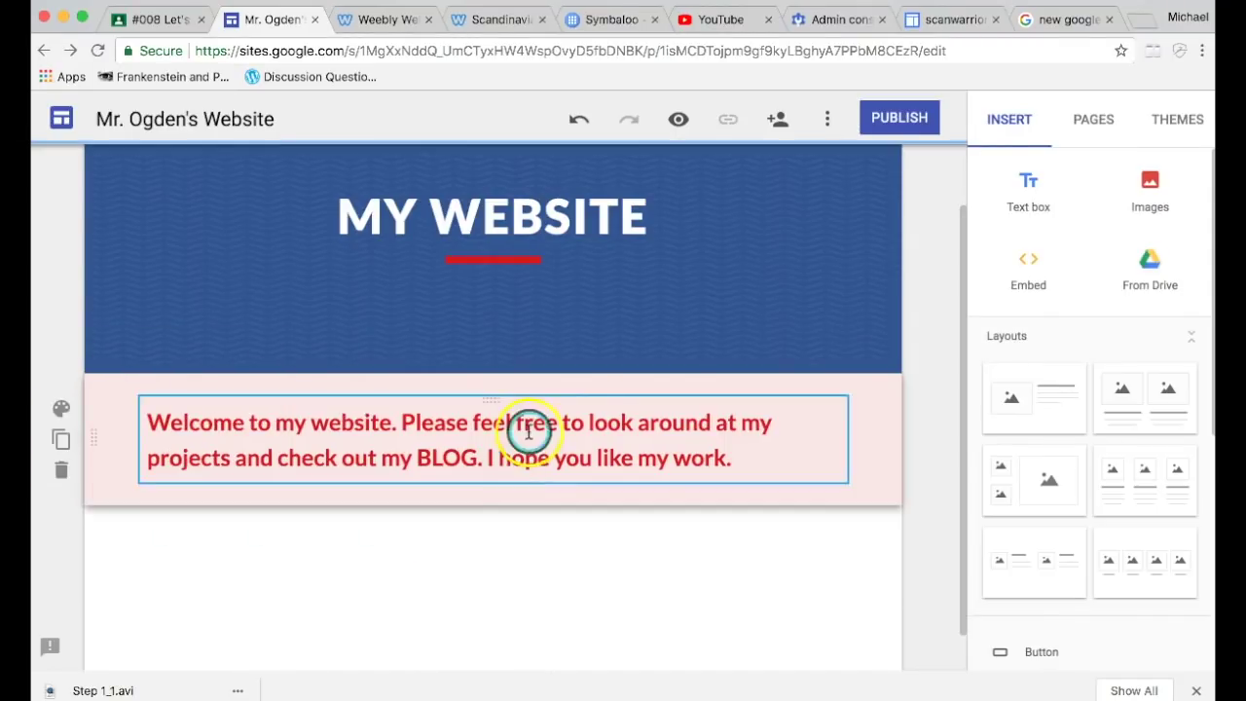
scroll(623, 379, "up", 2)
left_click(832, 254)
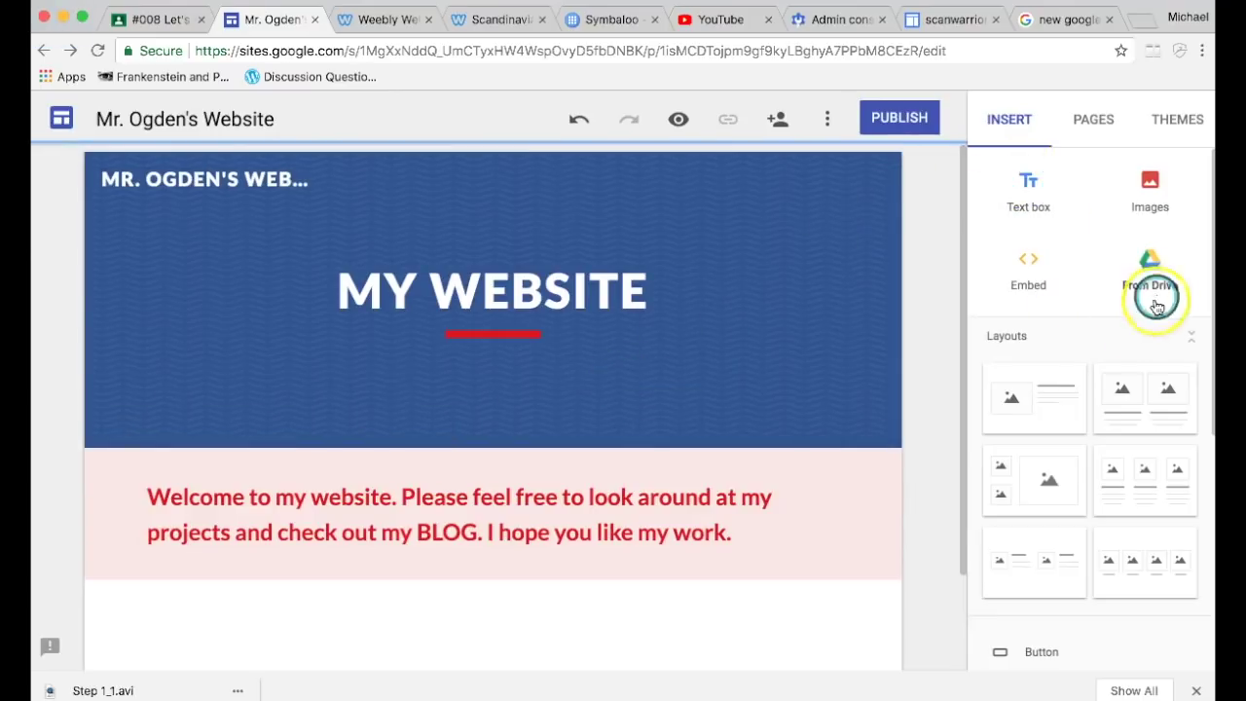
scroll(1071, 395, "down", 5)
scroll(1071, 399, "up", 5)
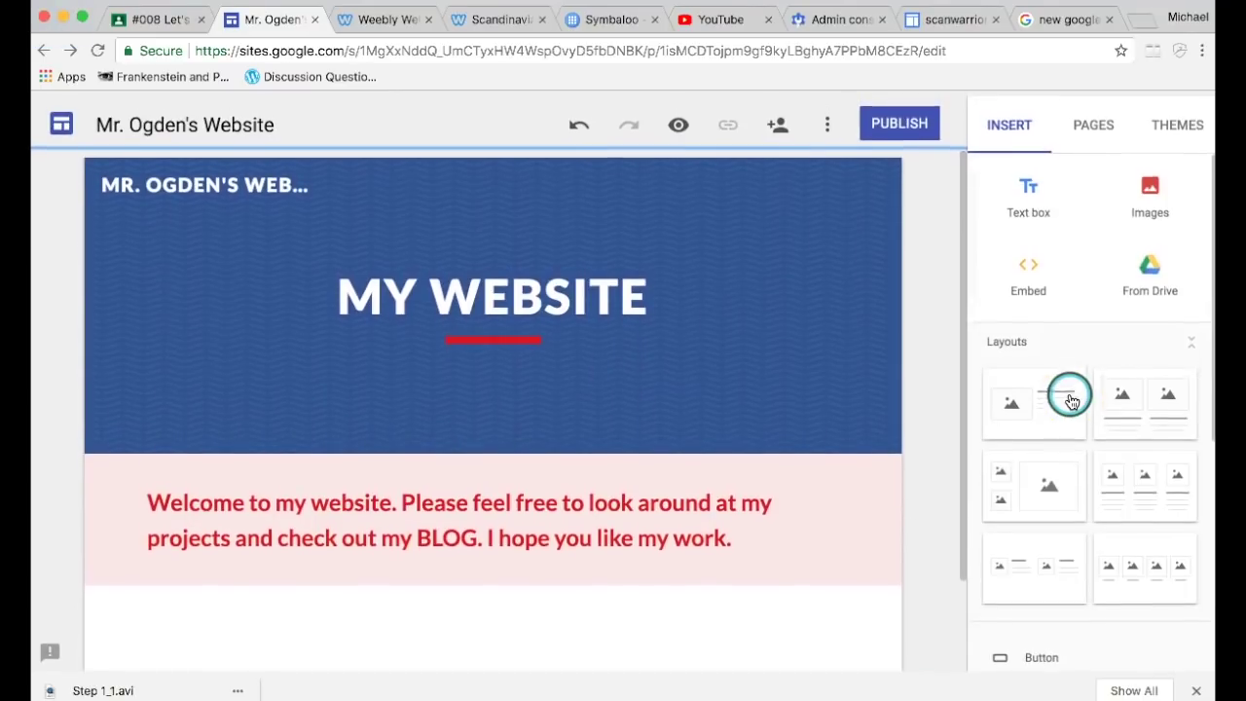
left_click(1151, 275)
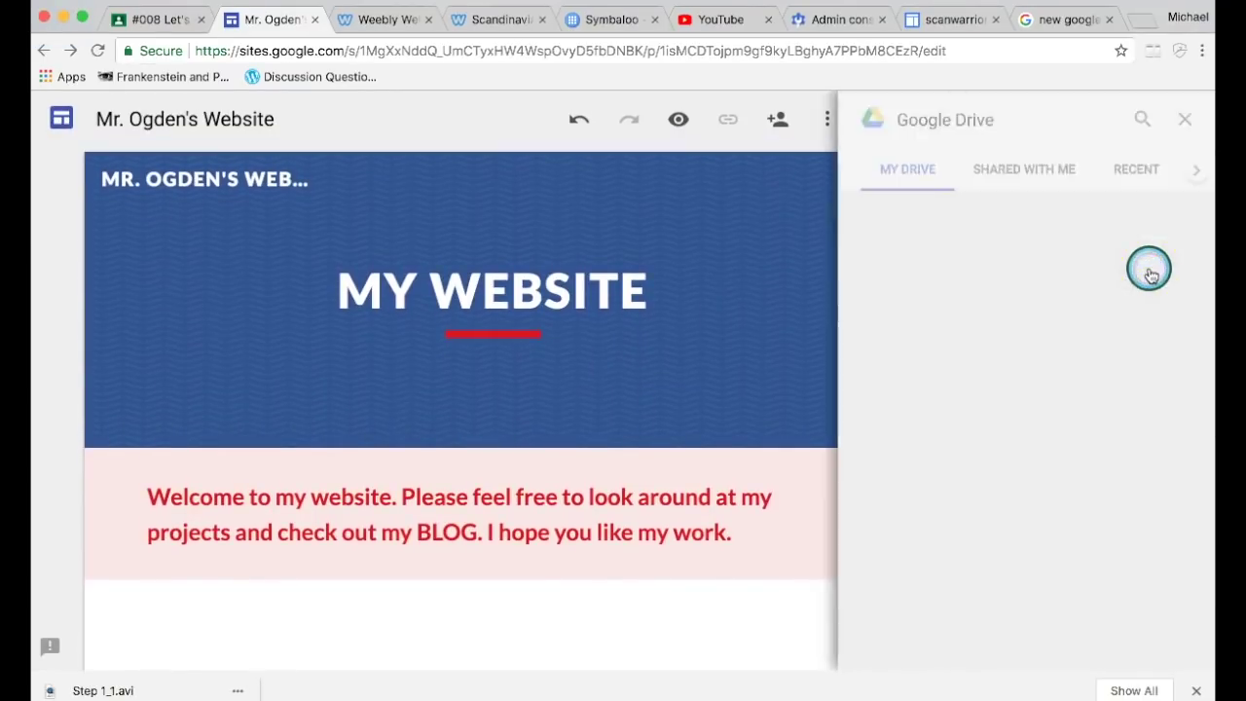
left_click(1185, 119)
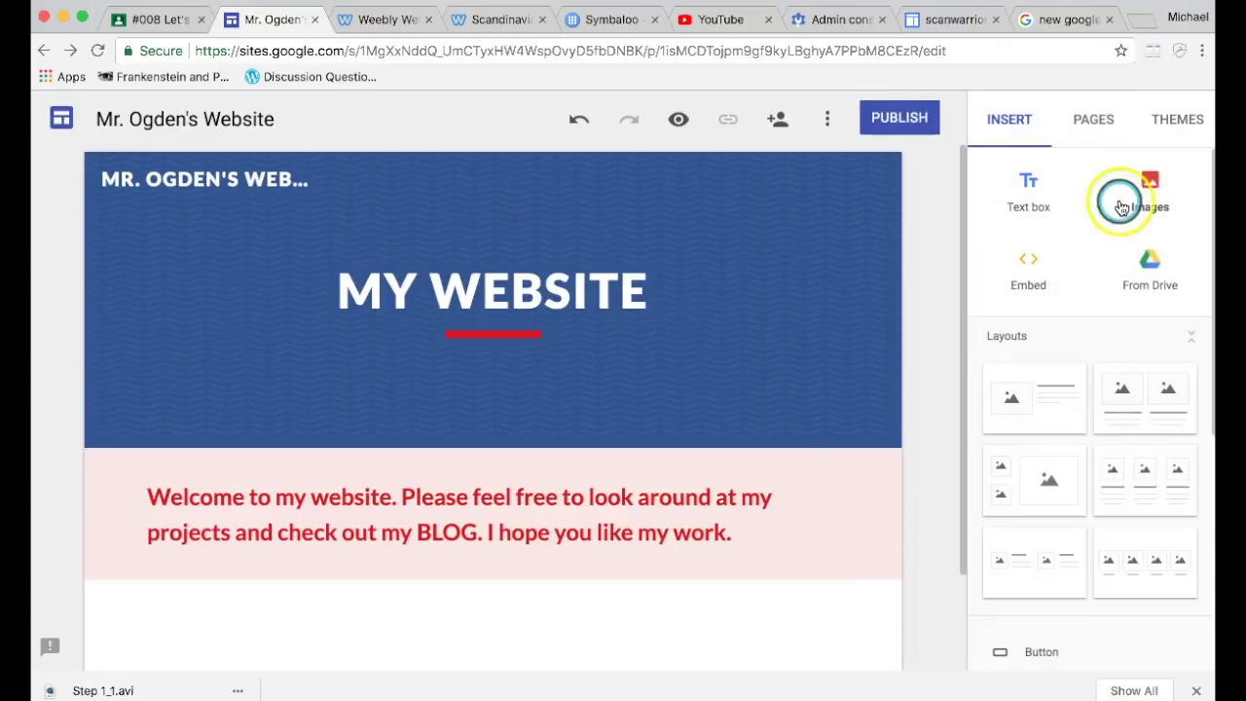
Add a new page named Projects to the website and open it
left_click(1093, 118)
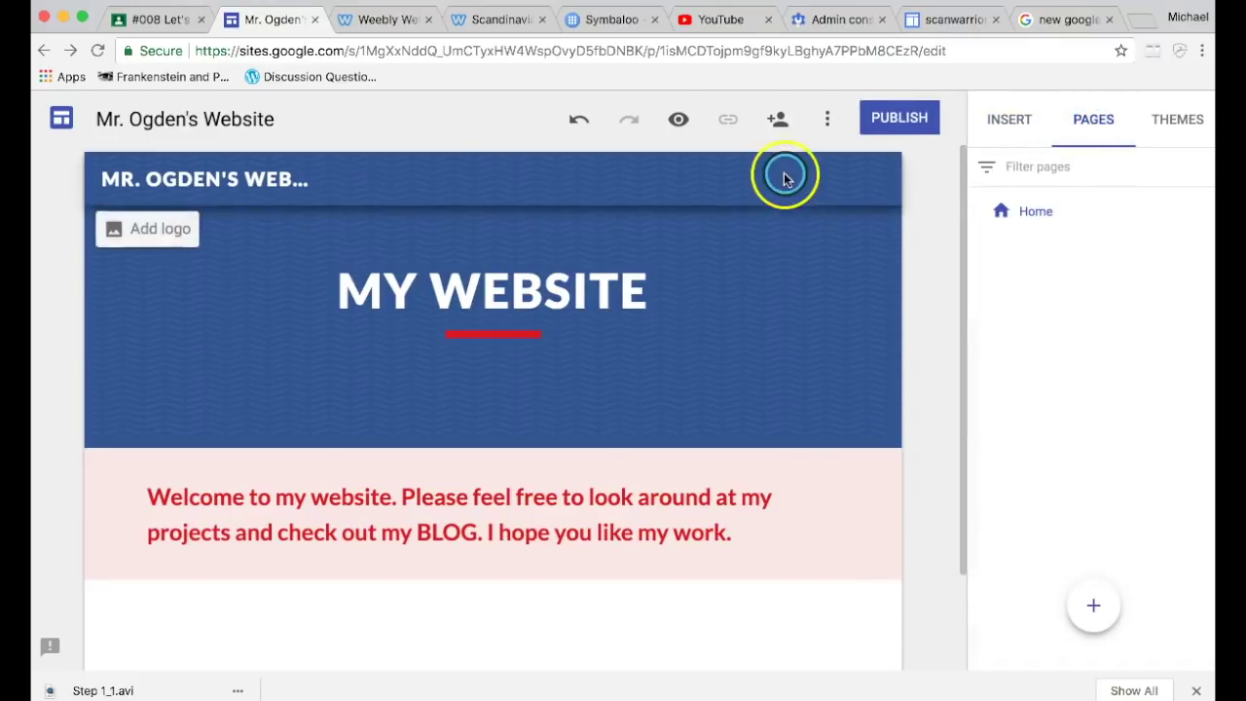
left_click(285, 171)
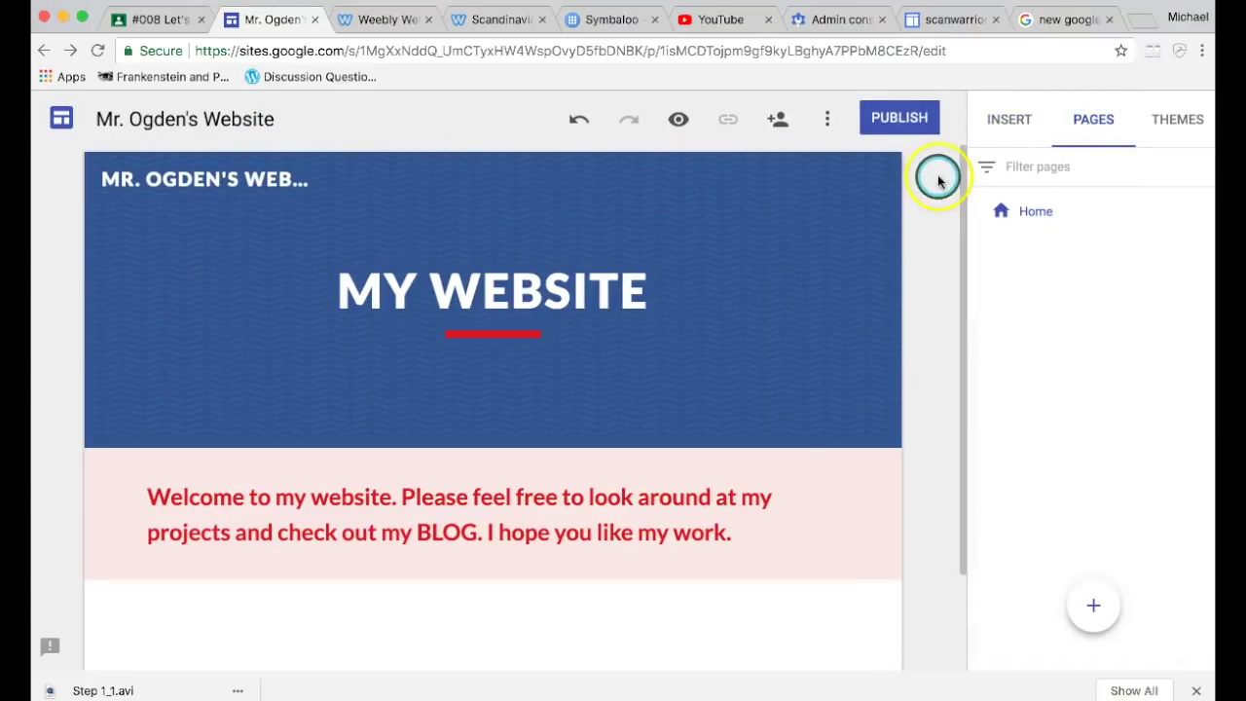
left_click(1036, 213)
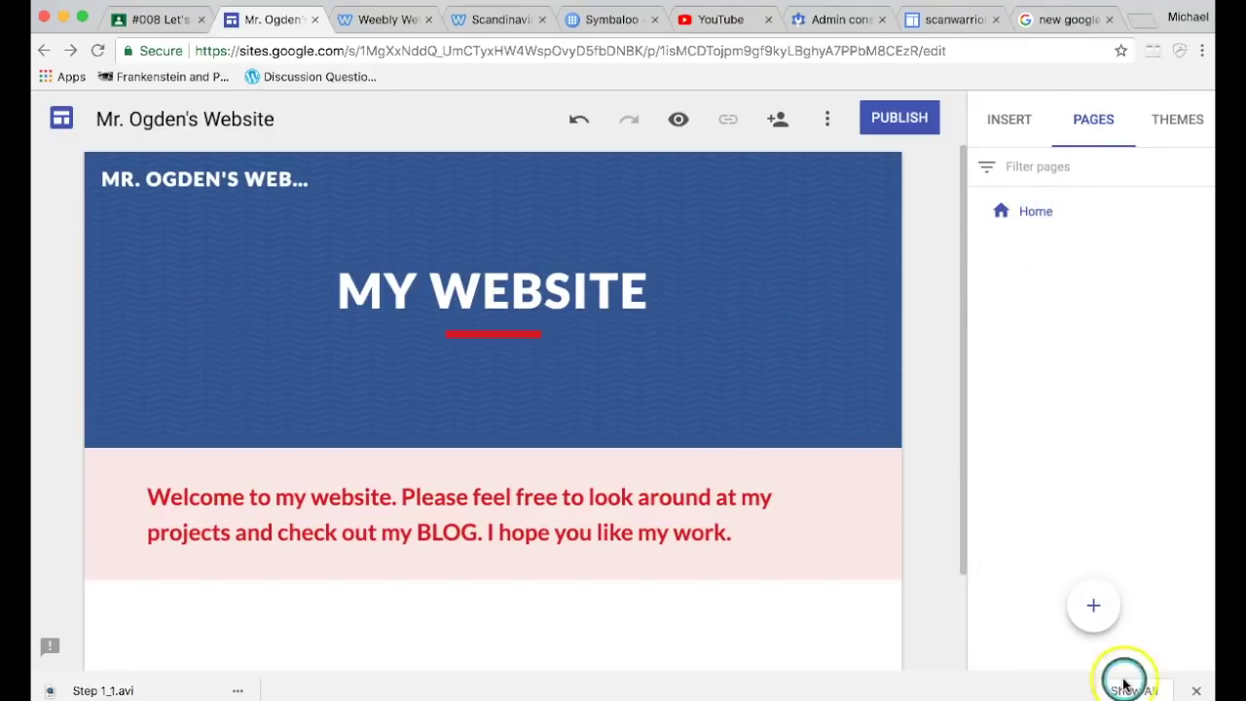
left_click(1099, 611)
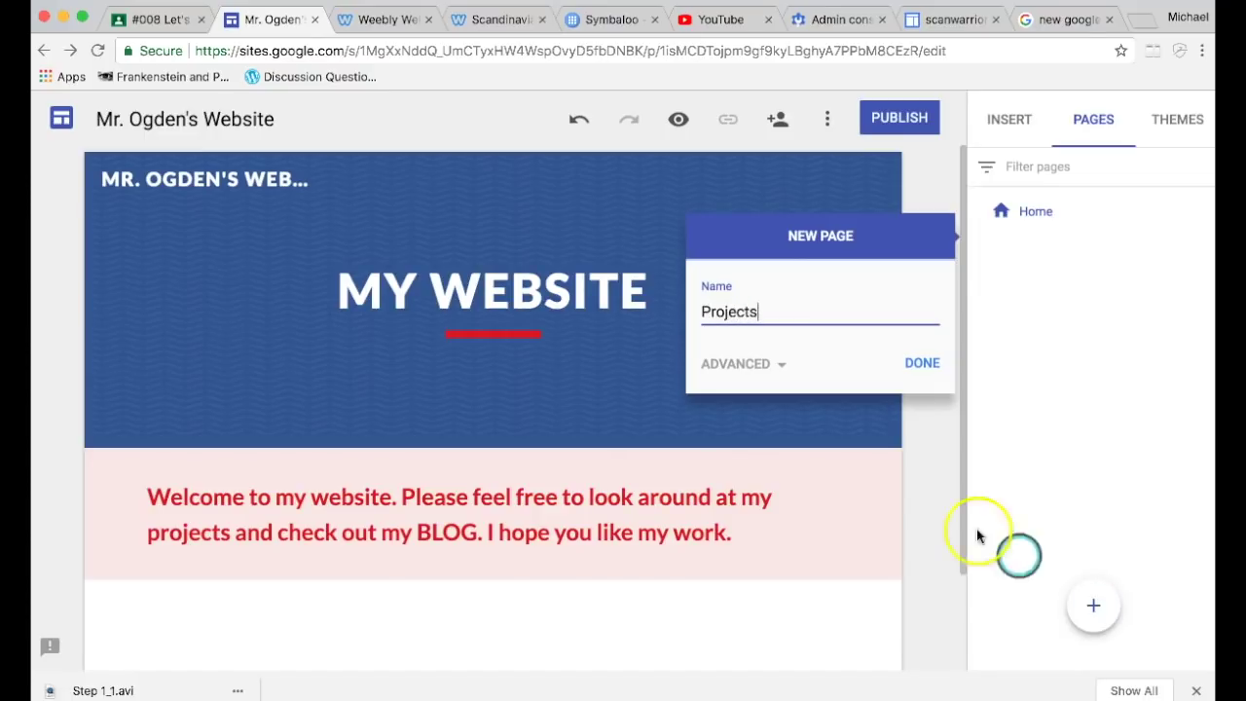
left_click(924, 362)
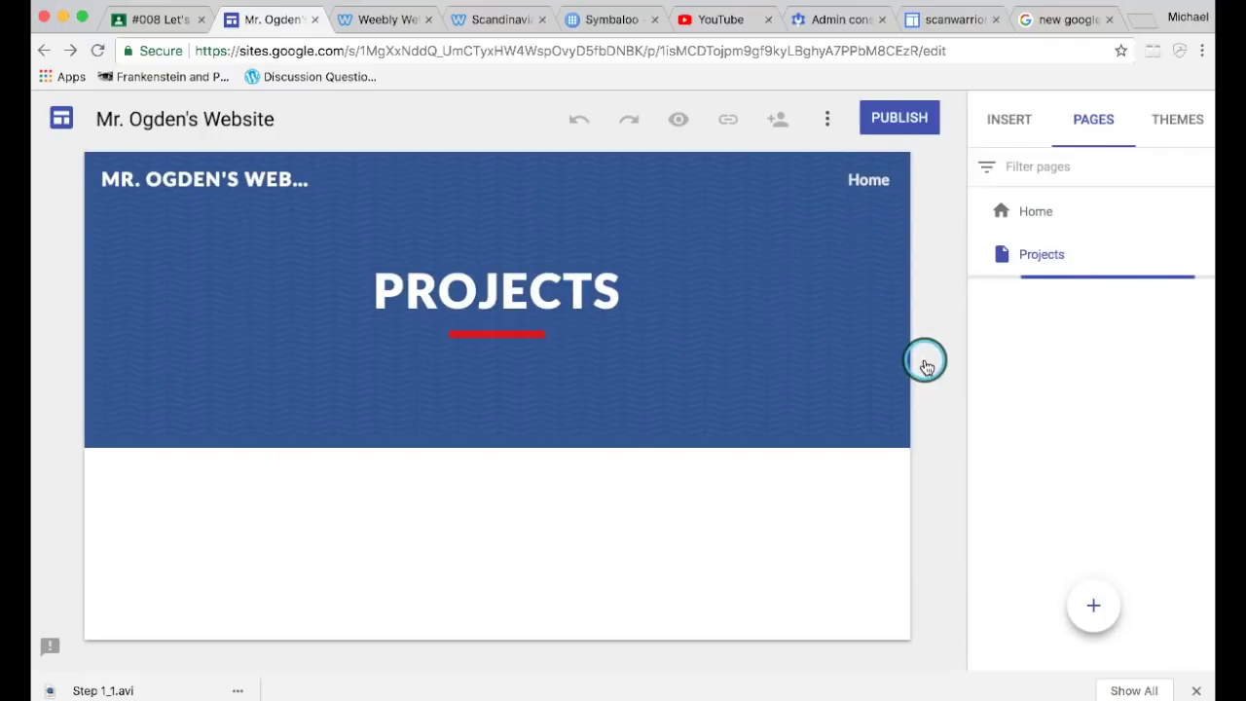
mouse_move(1108, 599)
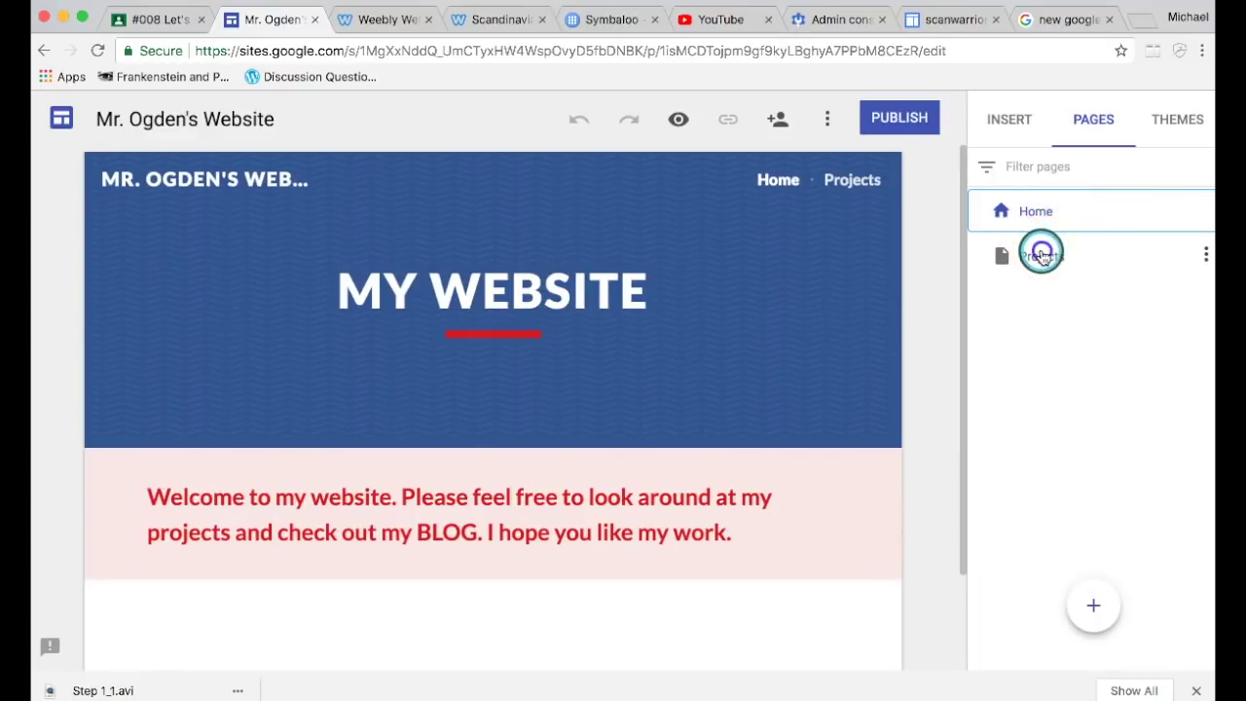
left_click(1042, 255)
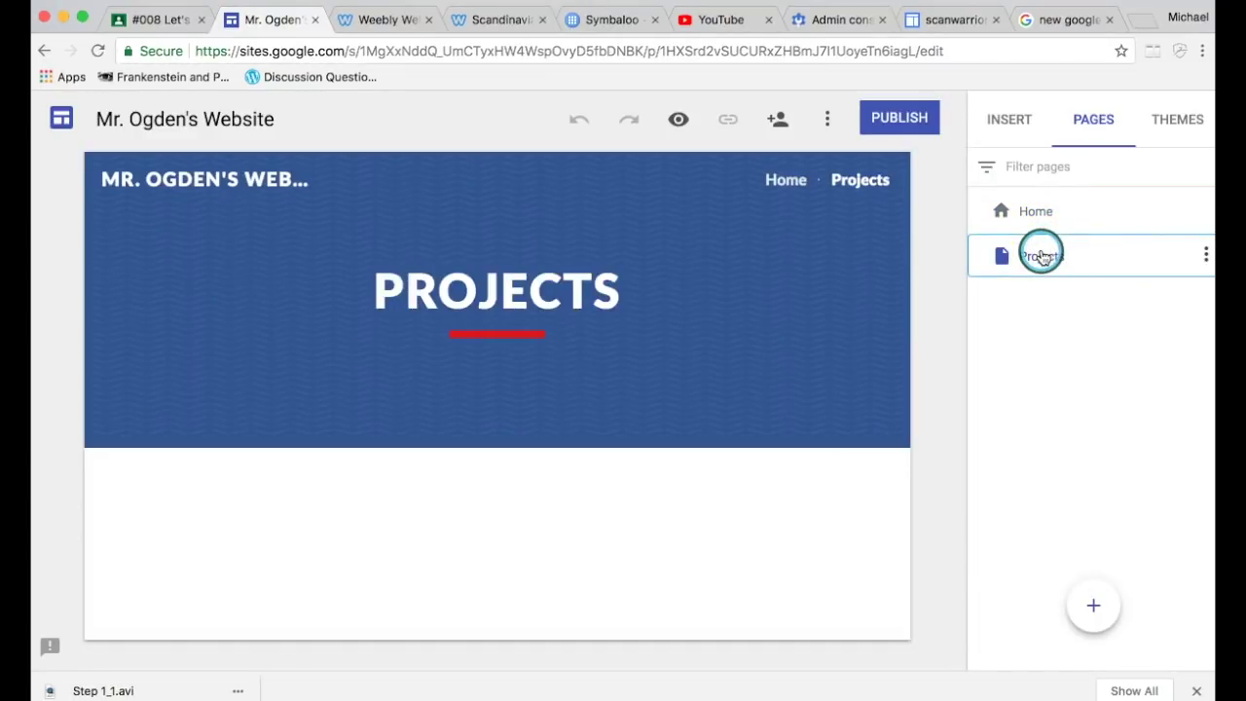
Add a new page for the blog, named with the owner's first name in the possessive followed by BLOG
left_click(1093, 594)
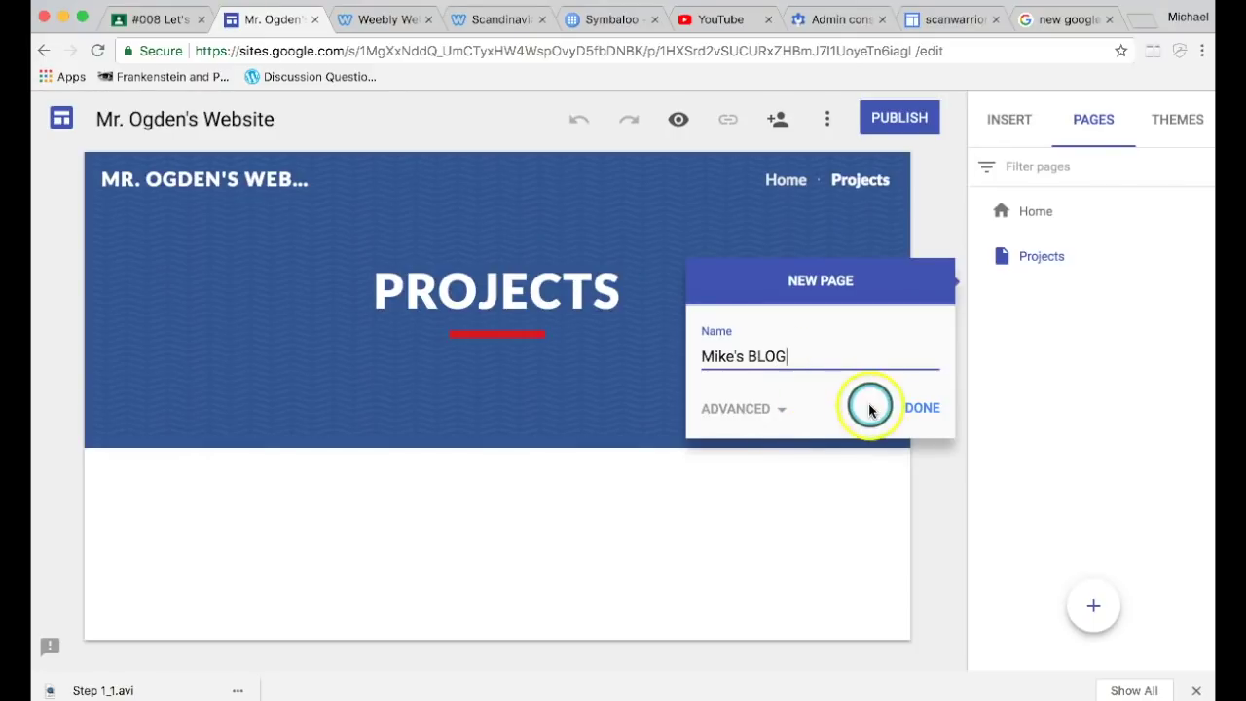
left_click(796, 364)
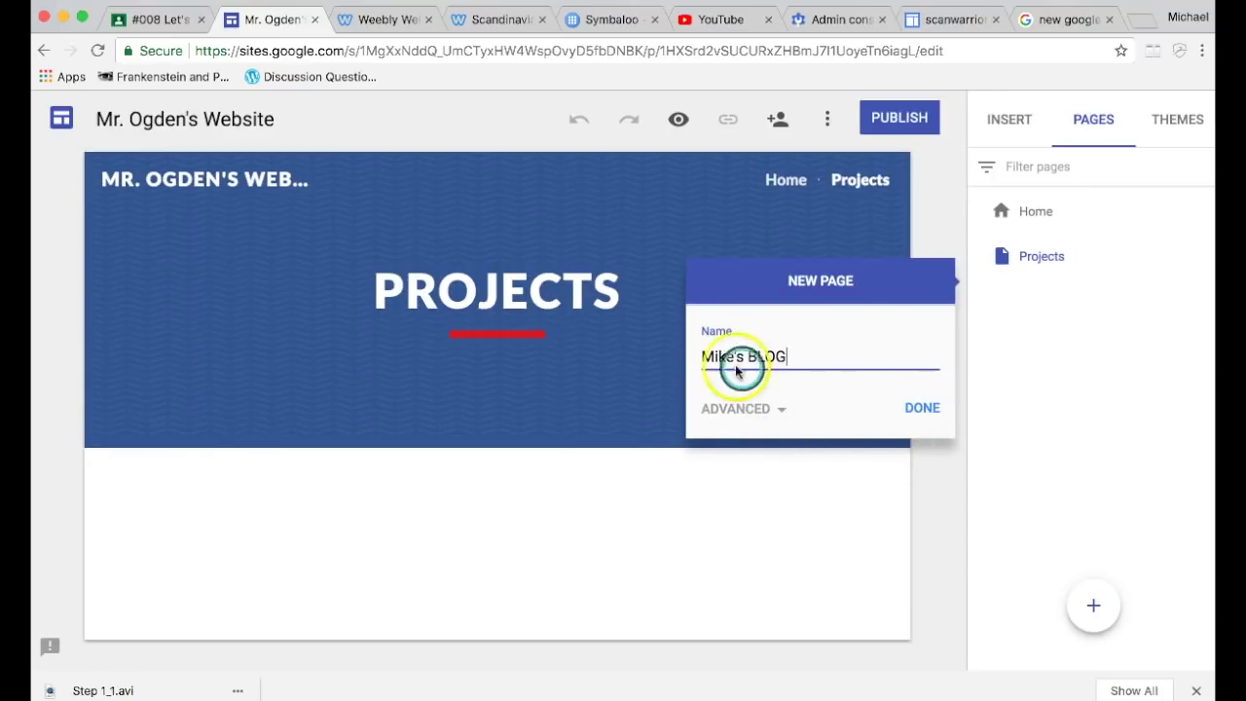
left_click(917, 409)
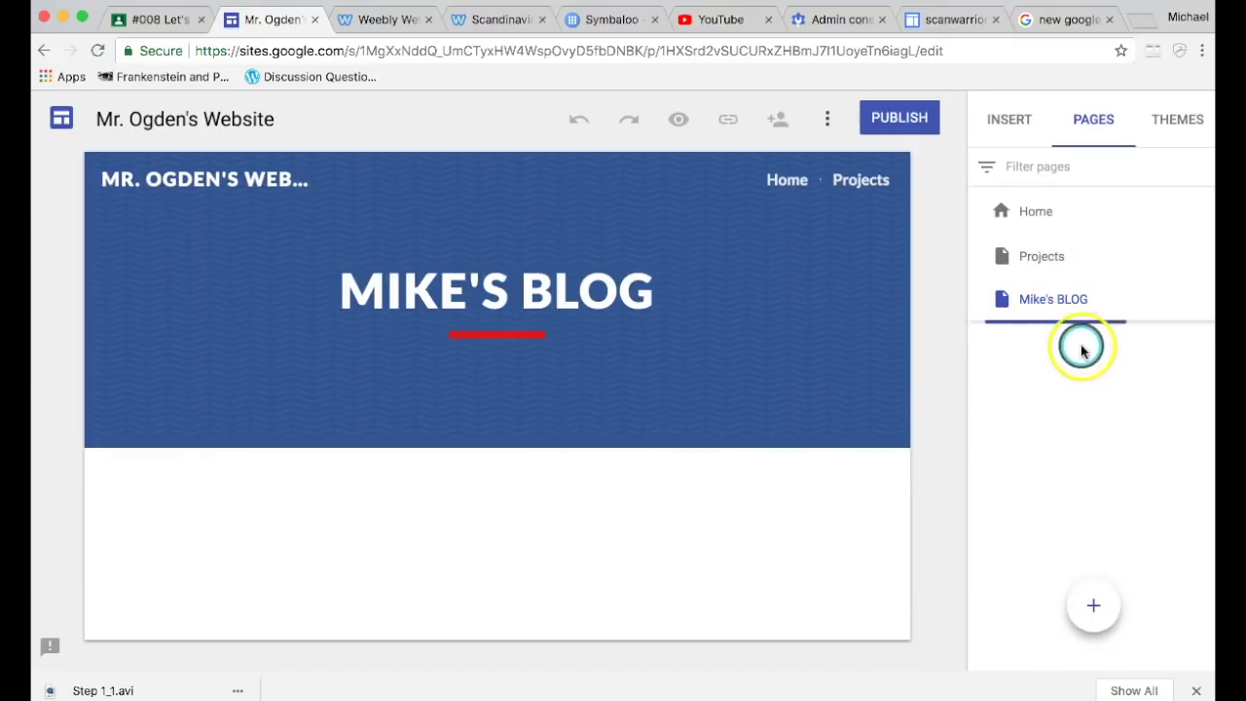
Add two more pages to the website, named Links and About Me
left_click(1089, 593)
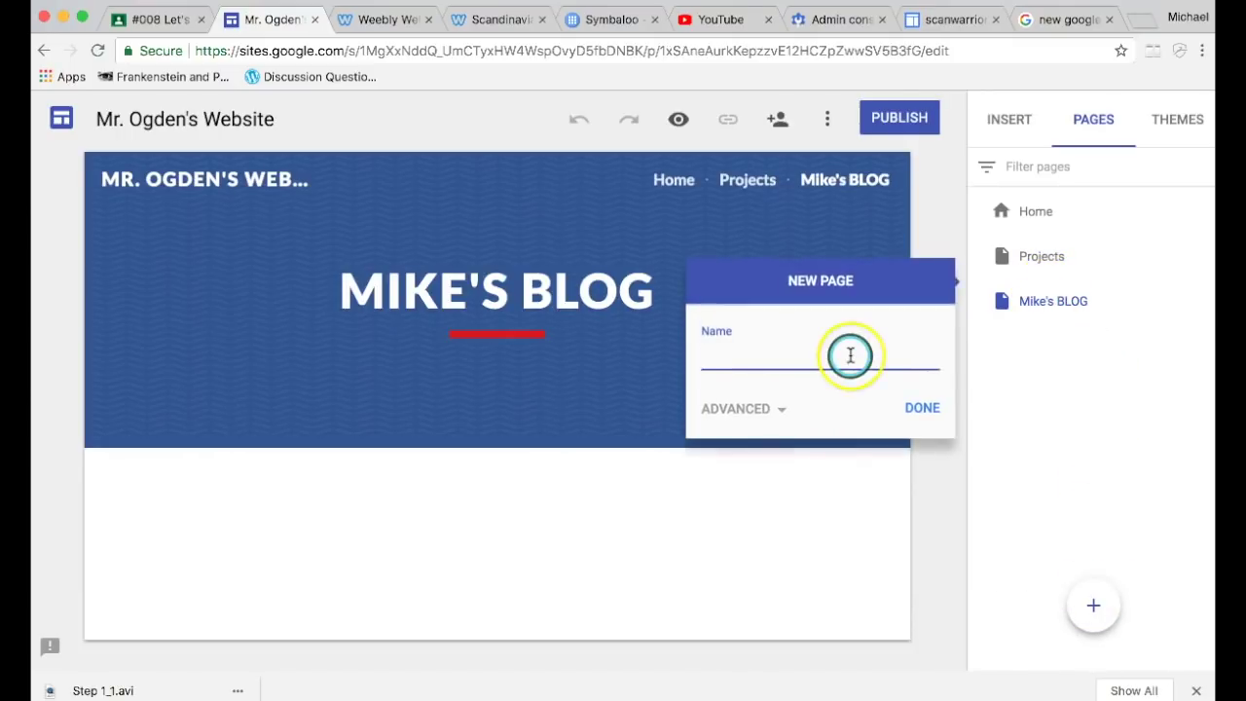
left_click(934, 421)
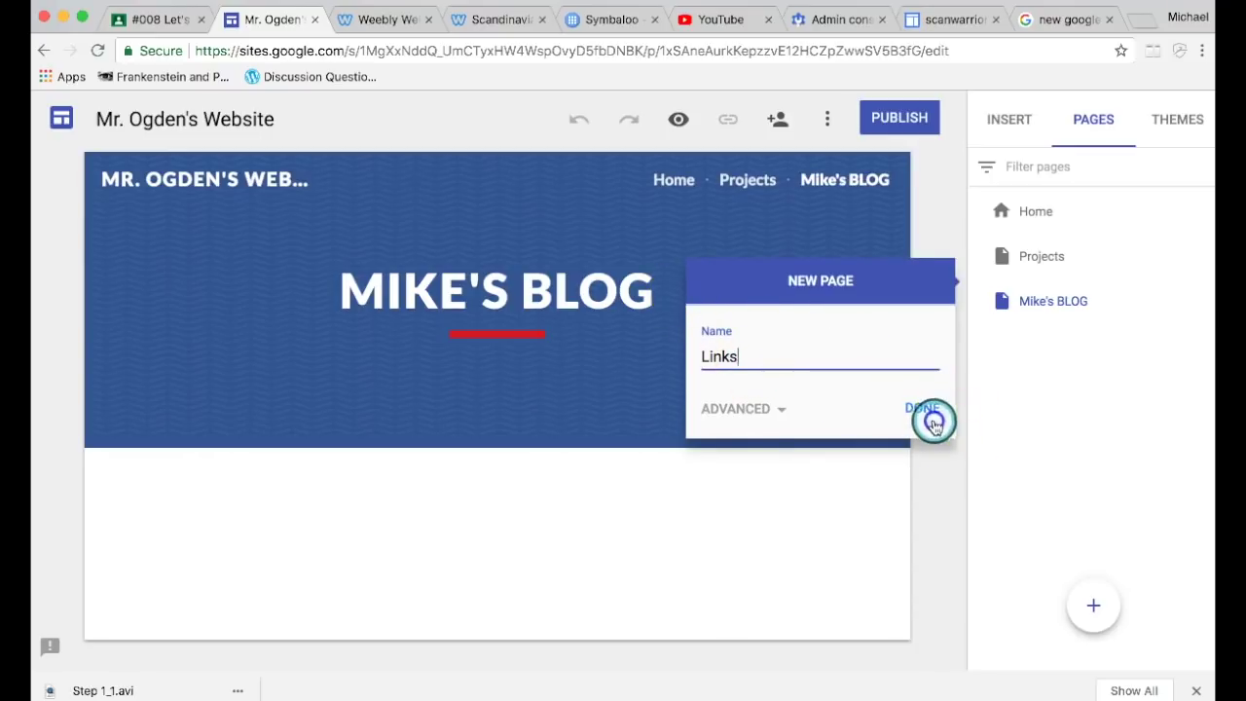
left_click(1098, 602)
type("About Me")
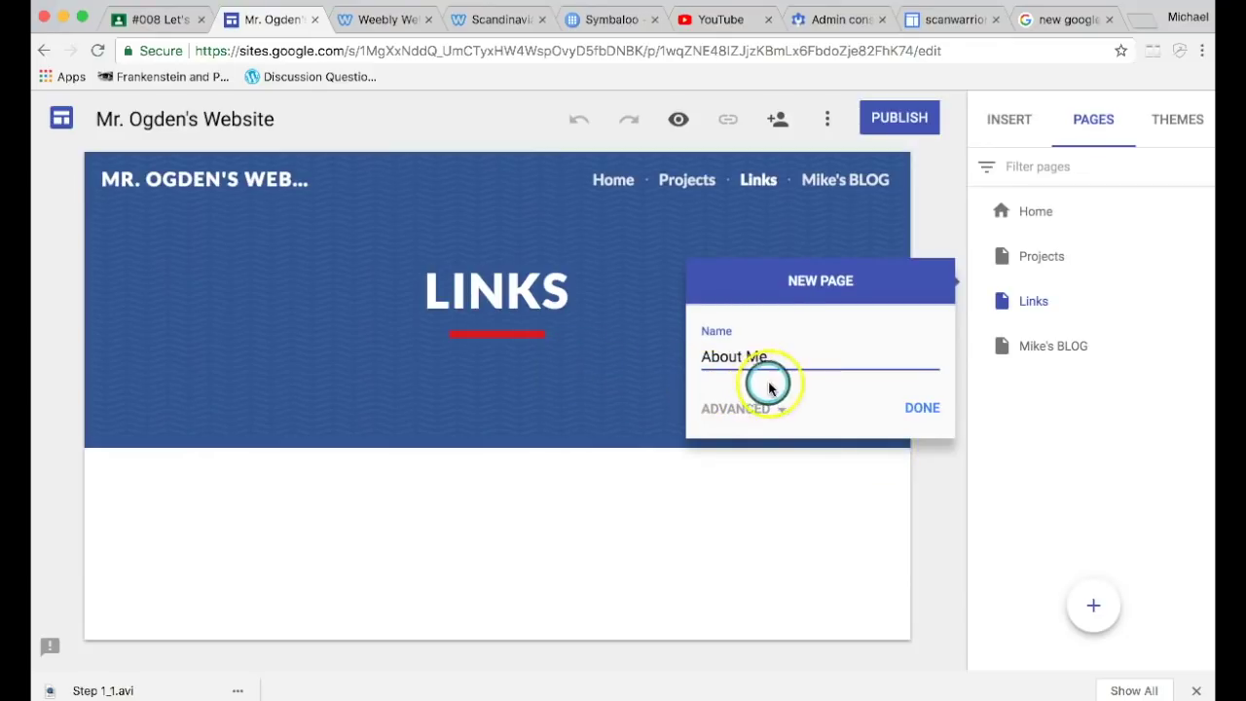
left_click(892, 413)
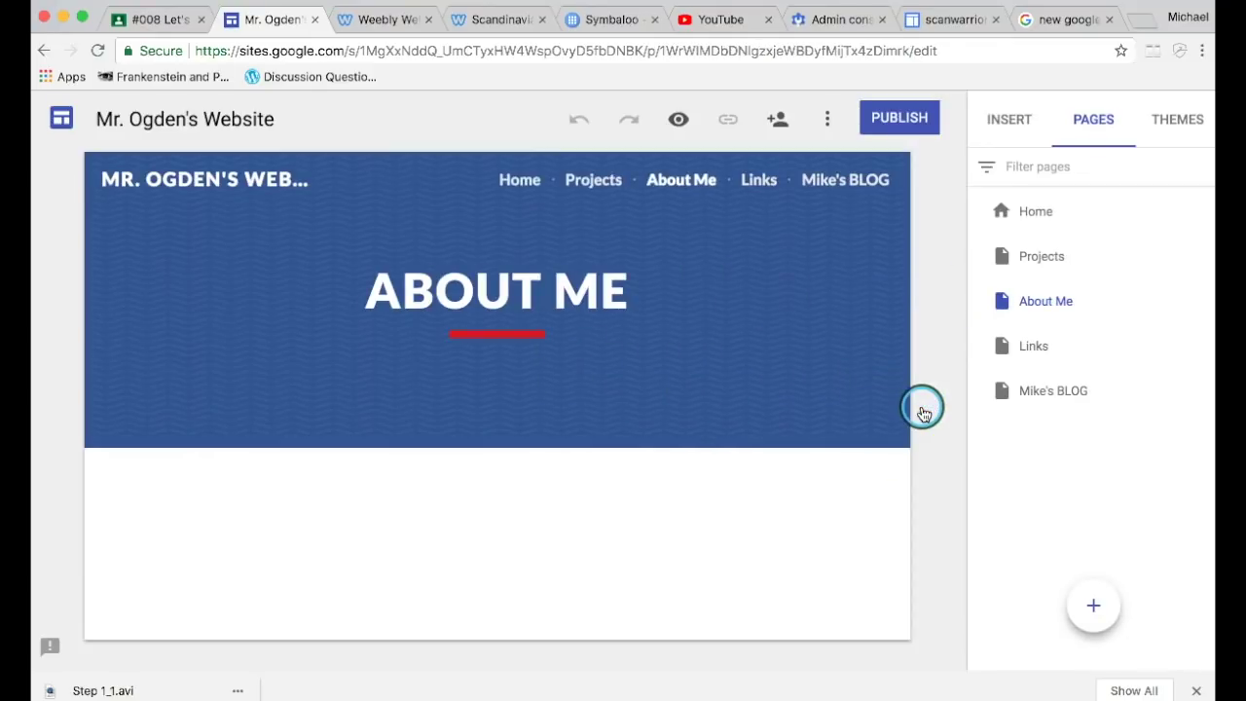
View the Home, Projects, About Me, Links and blog pages in turn to check them, ending on the Home page
left_click(1040, 259)
left_click(1038, 212)
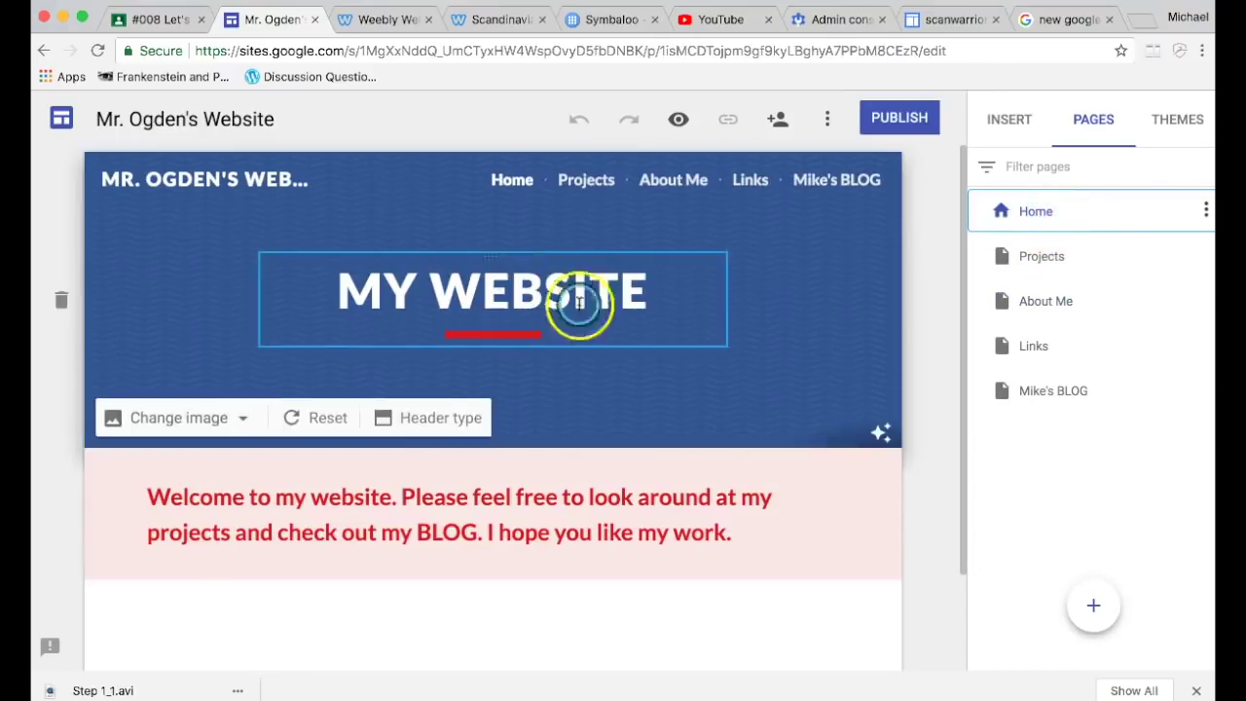
left_click(1035, 255)
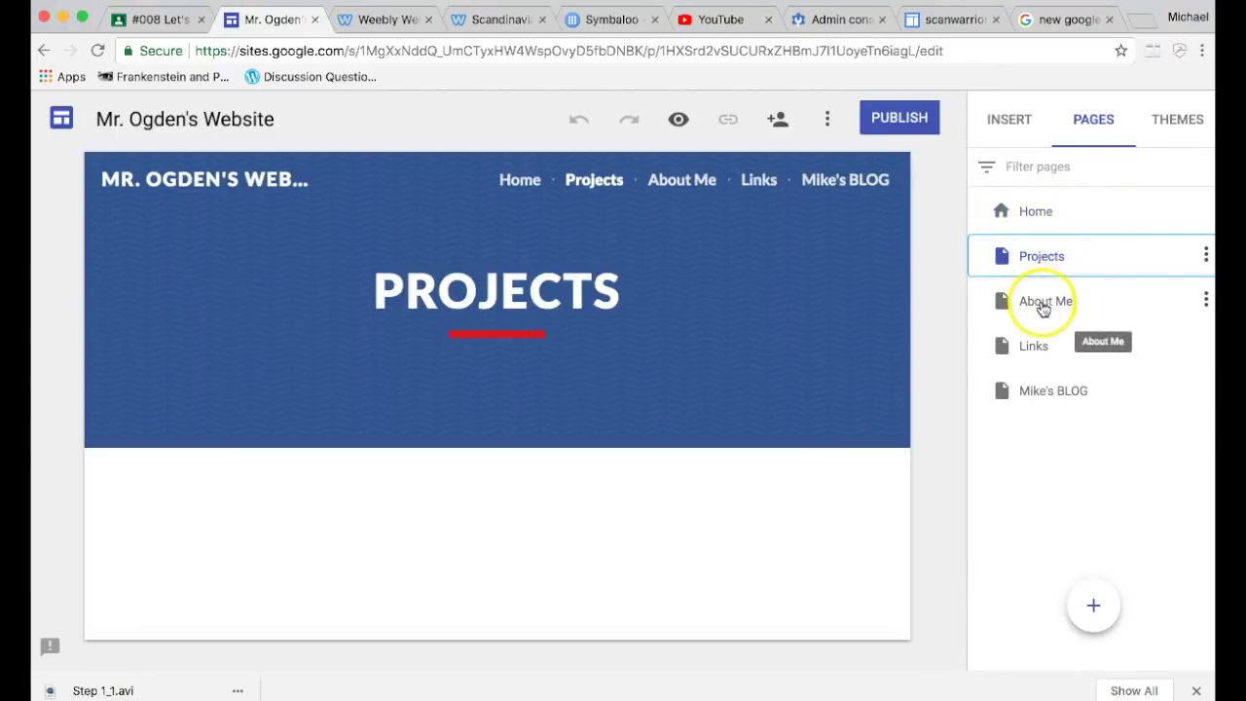
left_click(1043, 304)
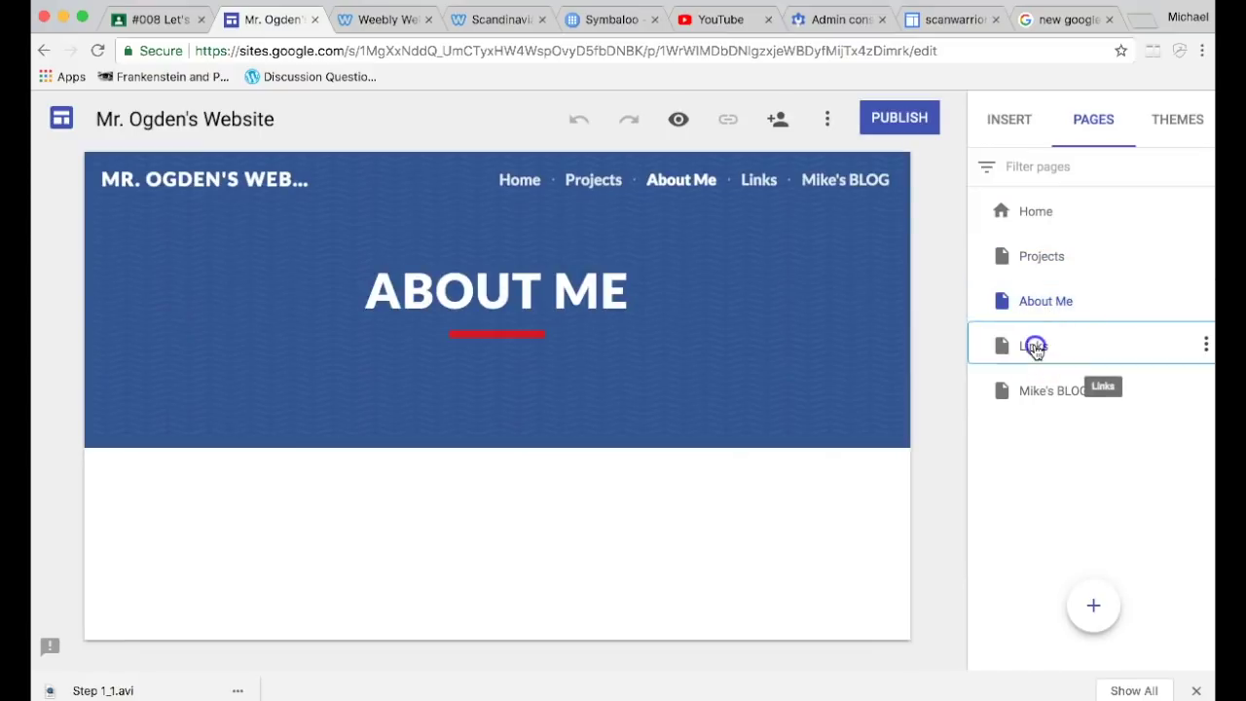
left_click(1035, 348)
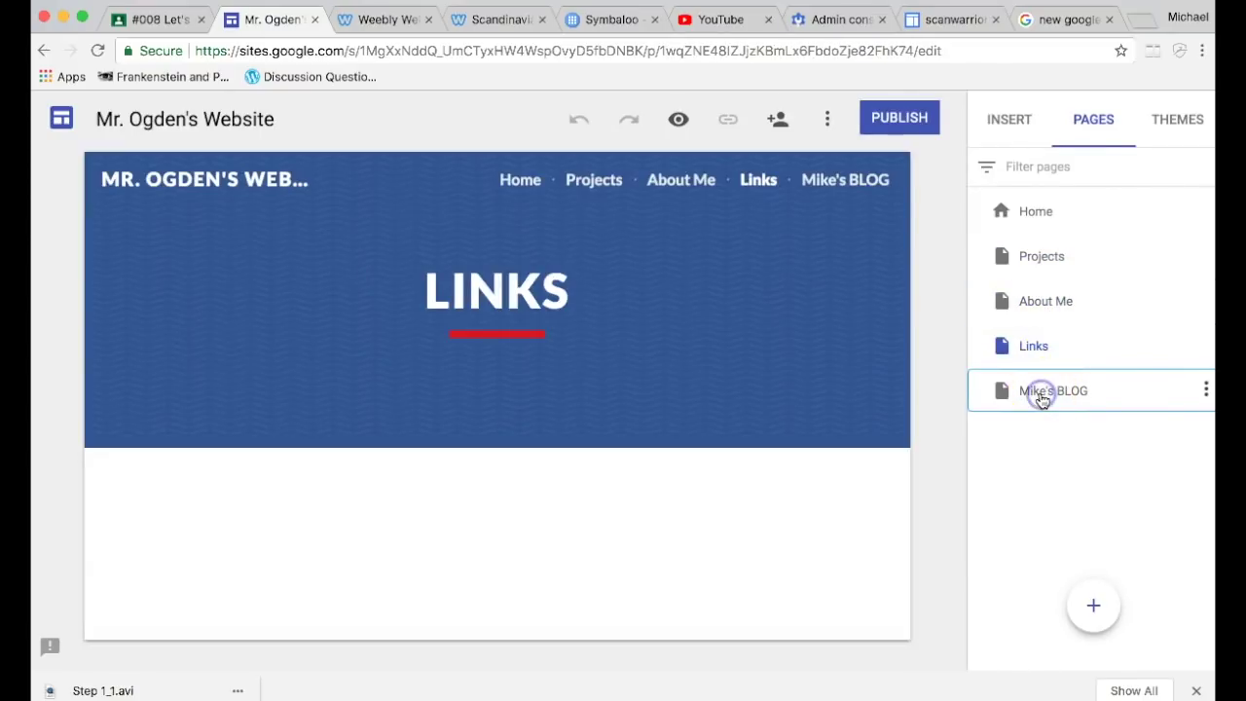
left_click(1042, 397)
left_click(1037, 216)
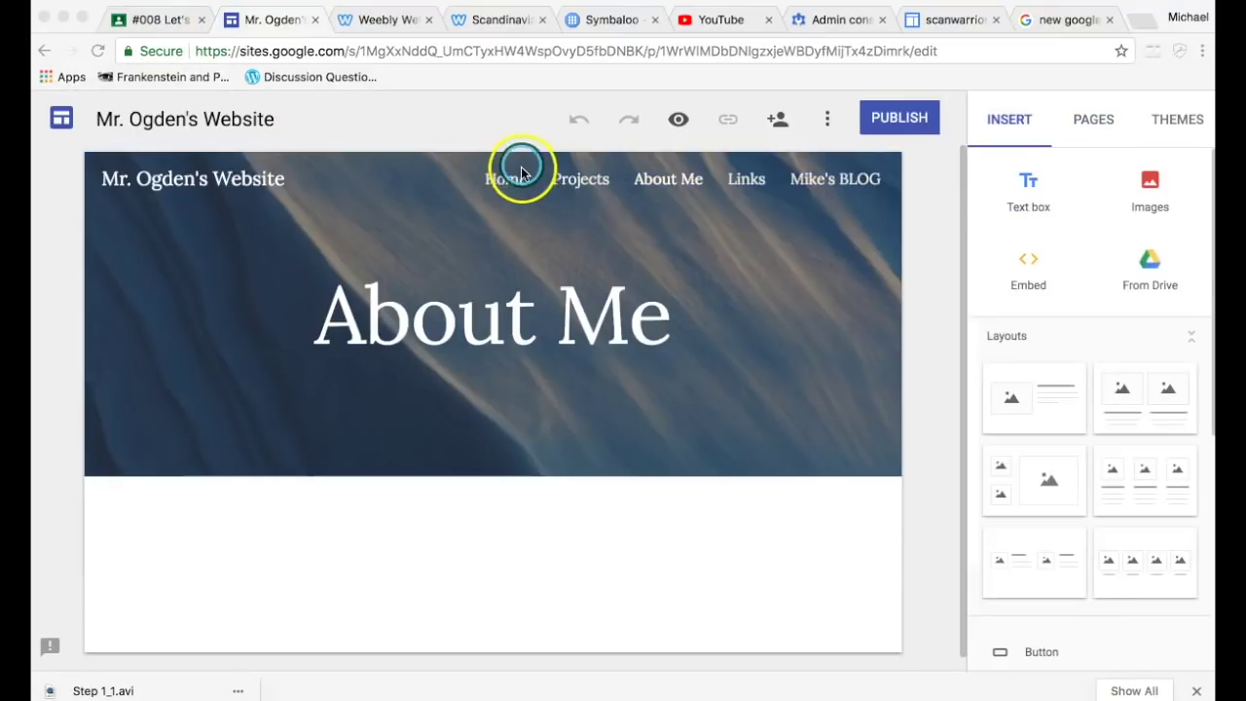
left_click(508, 180)
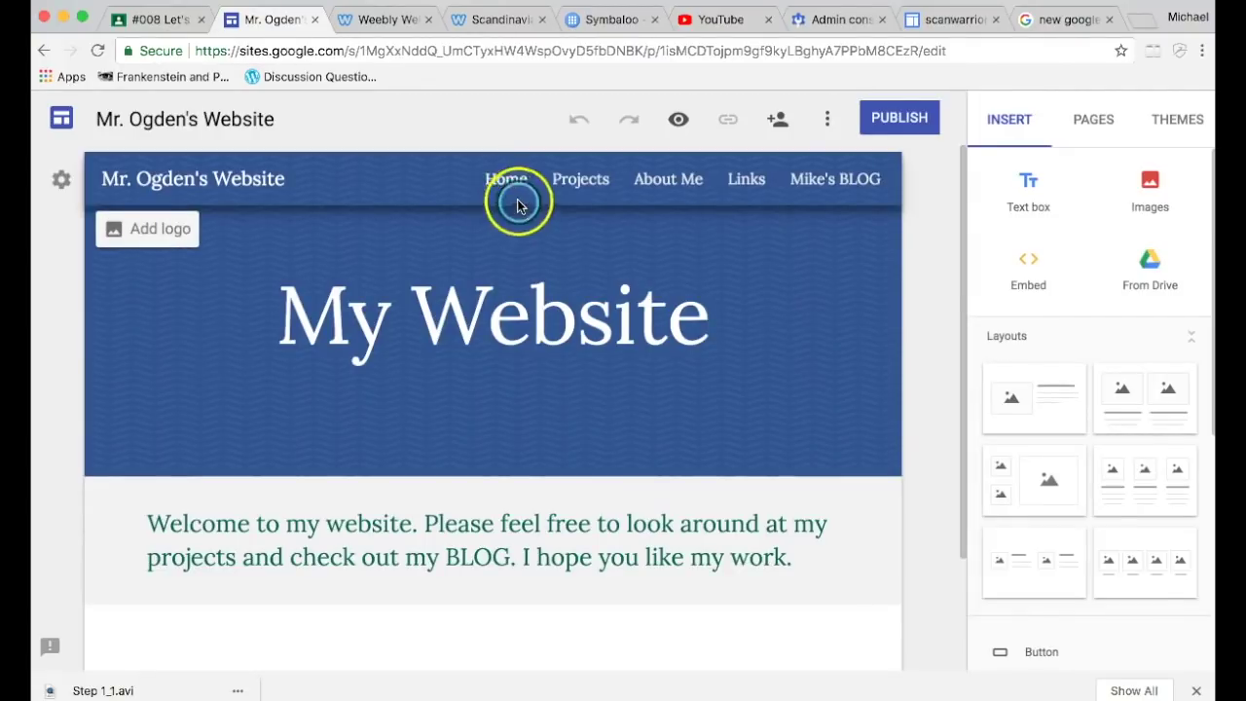
Look over the Home page content, followed by the headers of the Projects, About Me, Links and blog pages
left_click(509, 406)
scroll(497, 431, "down", 2)
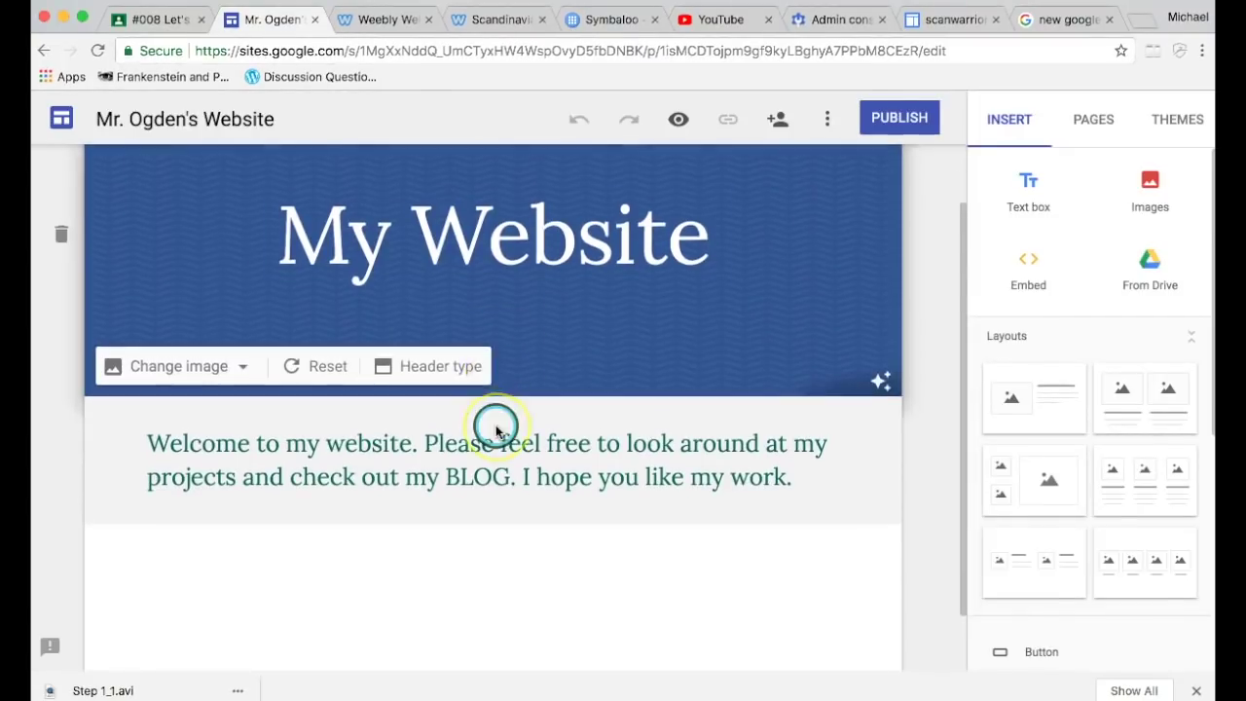
scroll(497, 428, "up", 2)
left_click(590, 181)
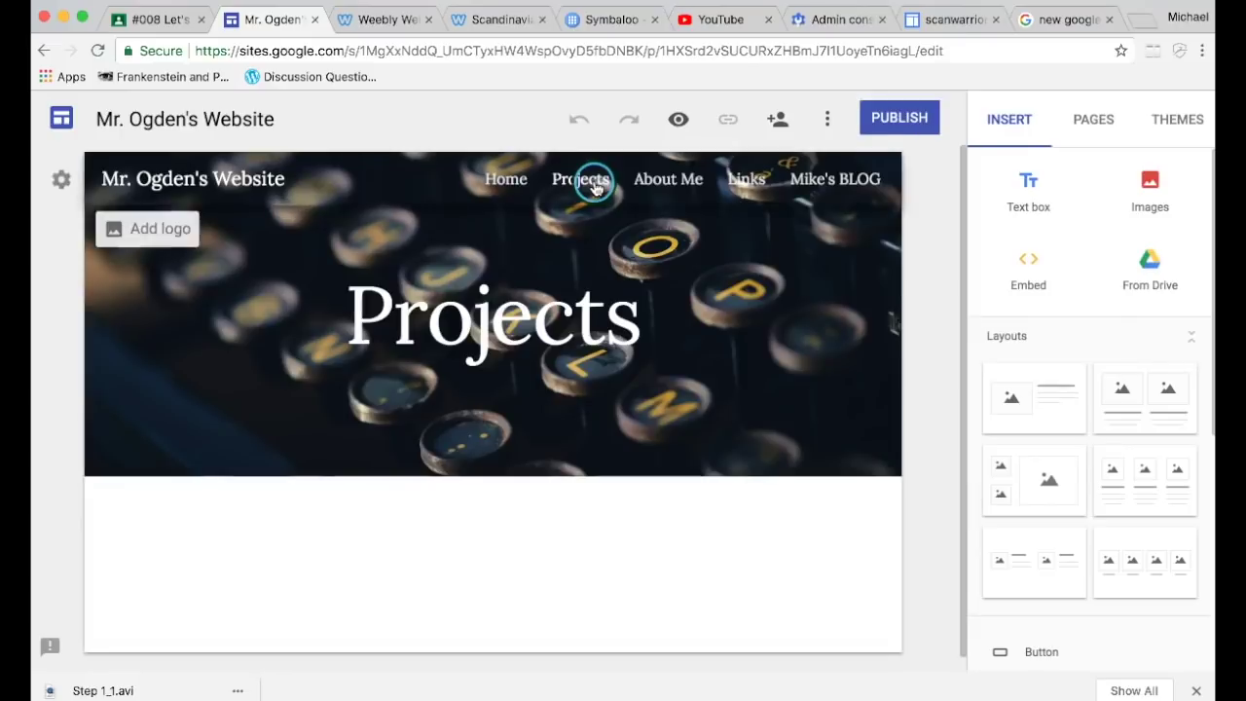
left_click(672, 183)
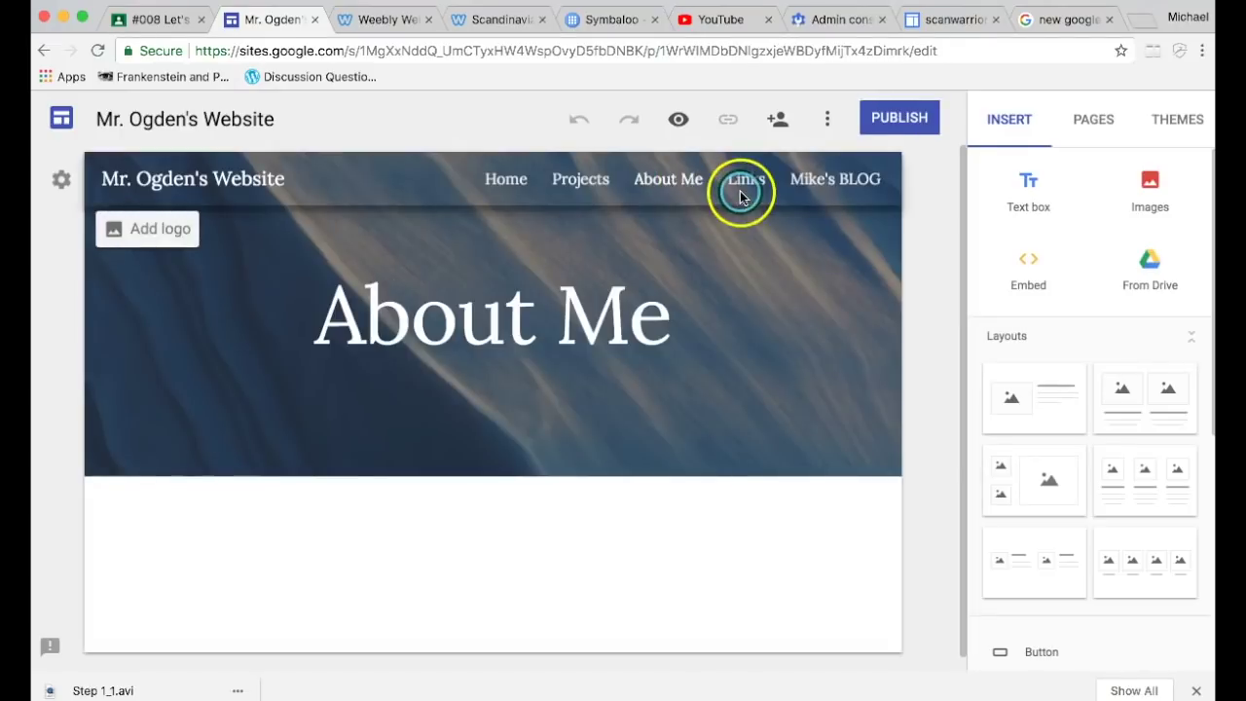
left_click(738, 182)
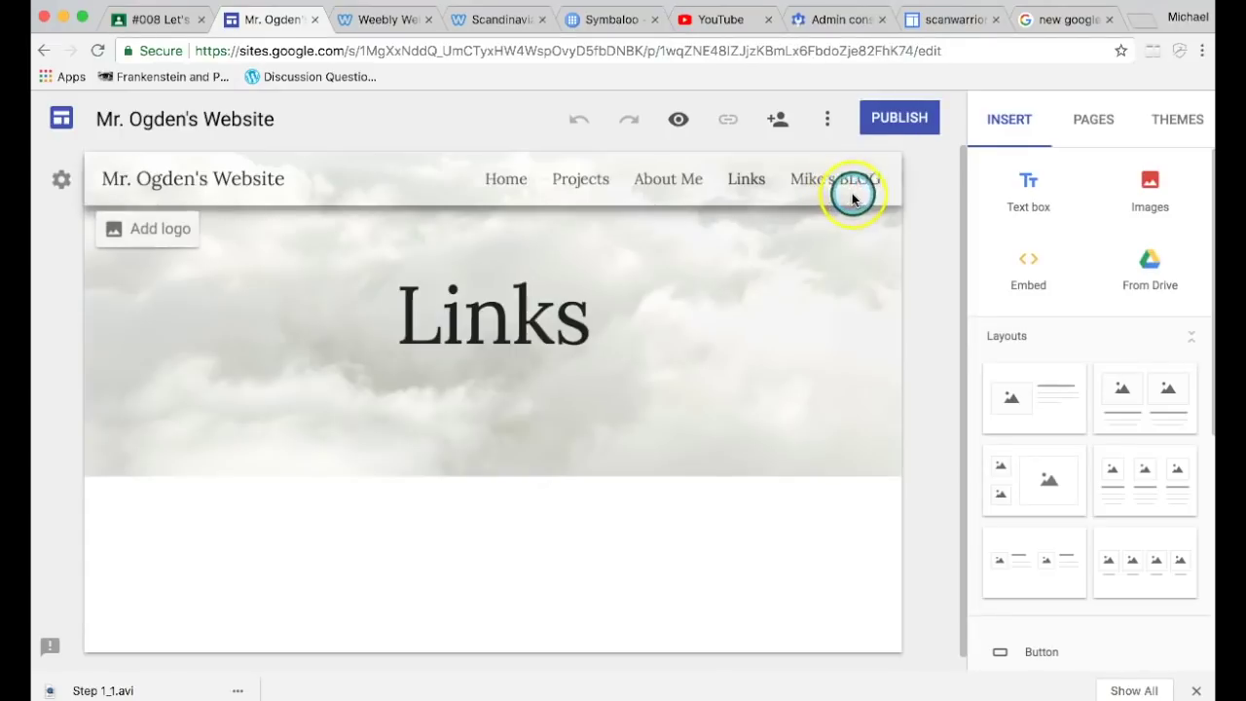
left_click(849, 185)
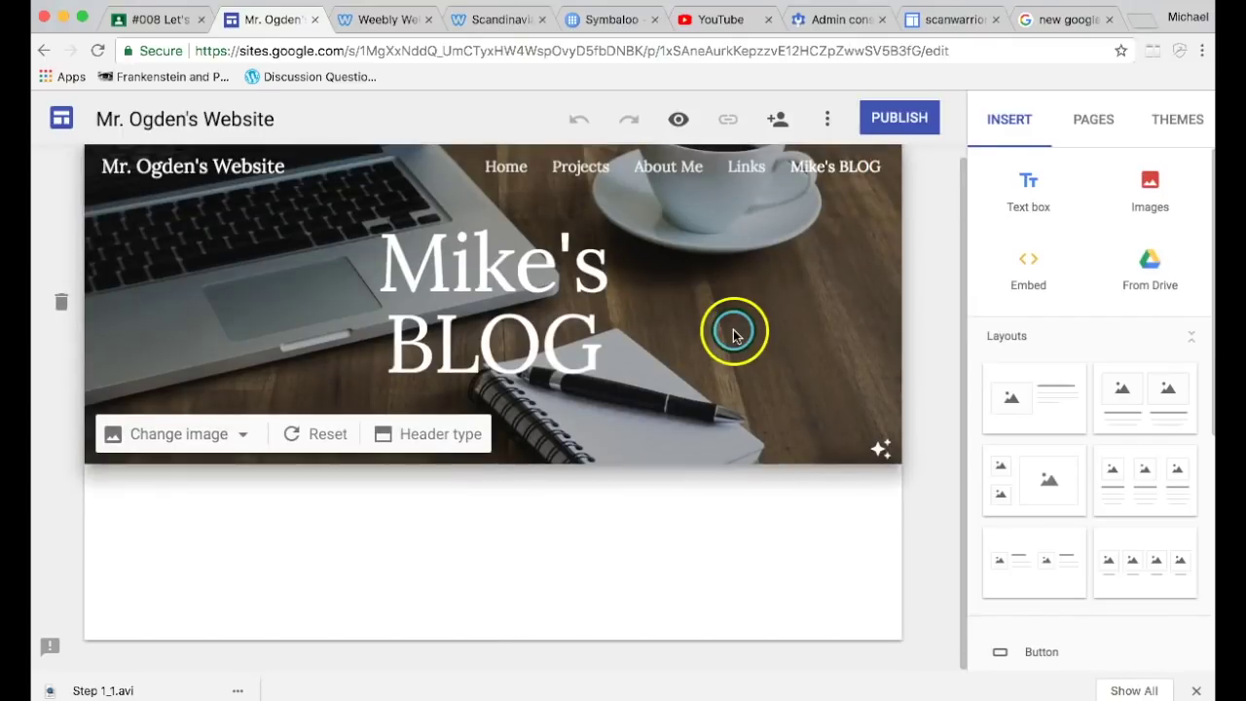
Review the list of pages, the available themes and the elements that can be inserted
left_click(1091, 125)
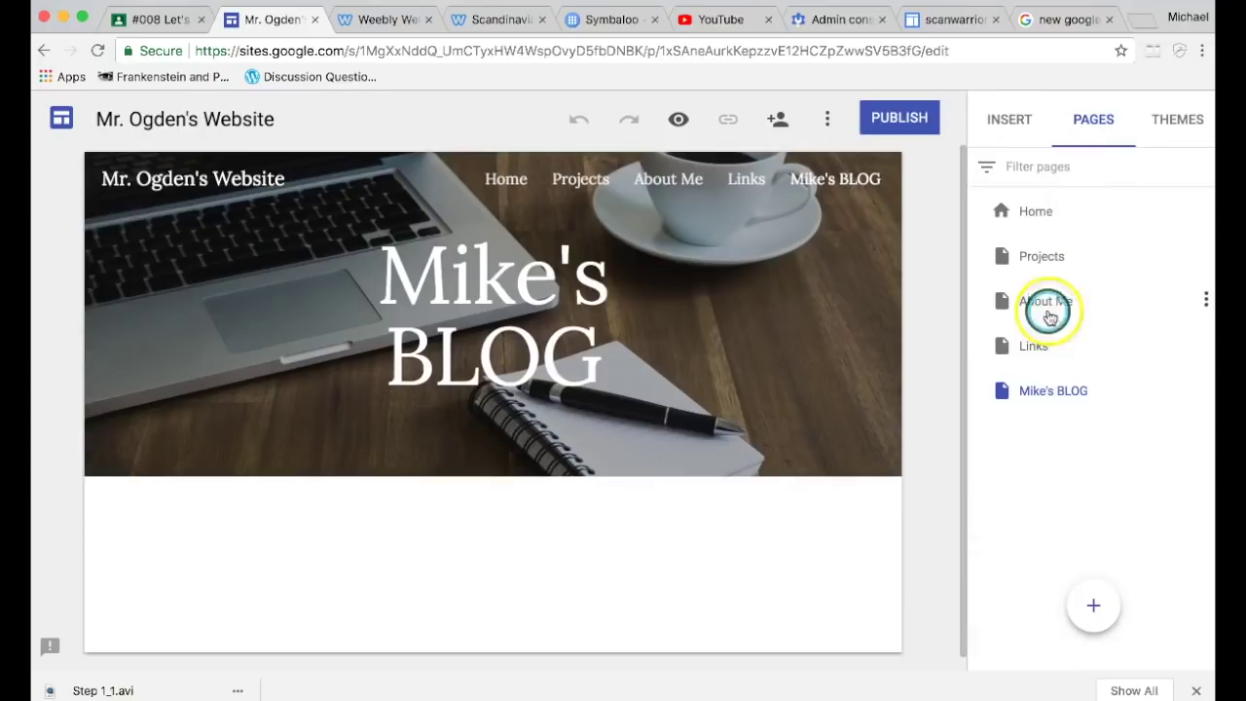
left_click(1178, 119)
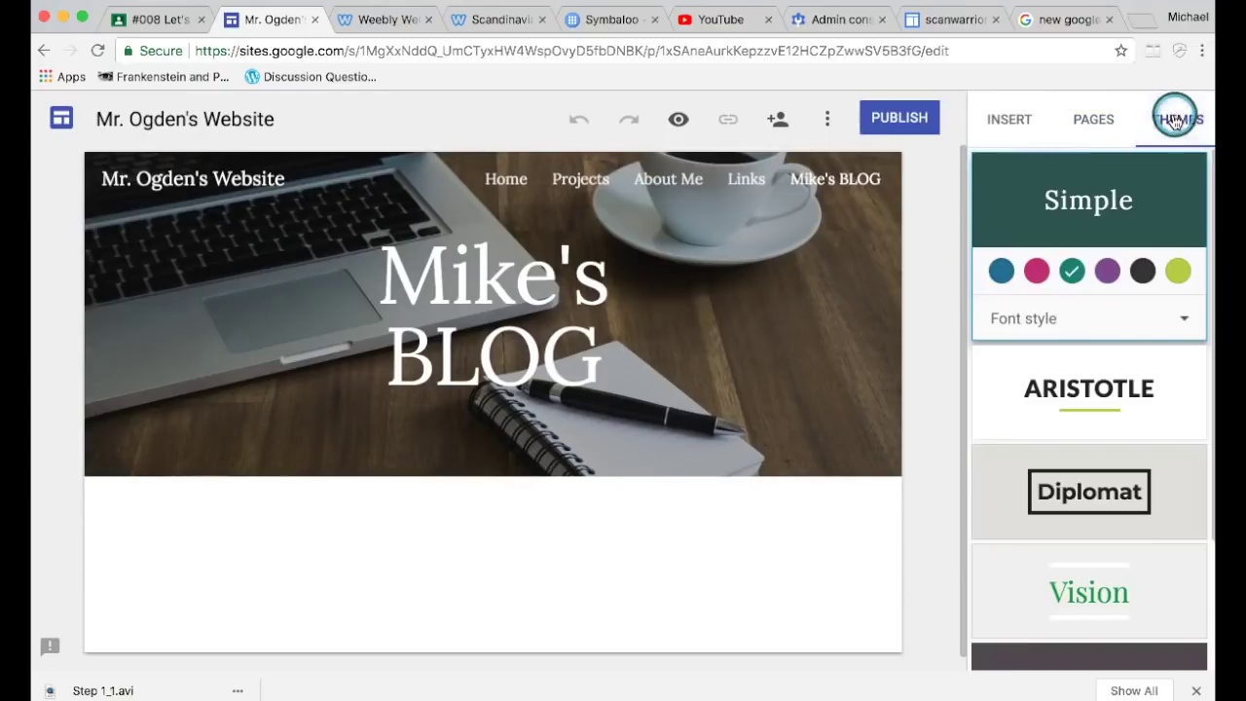
left_click(1008, 121)
scroll(1033, 395, "down", 5)
scroll(1035, 394, "up", 5)
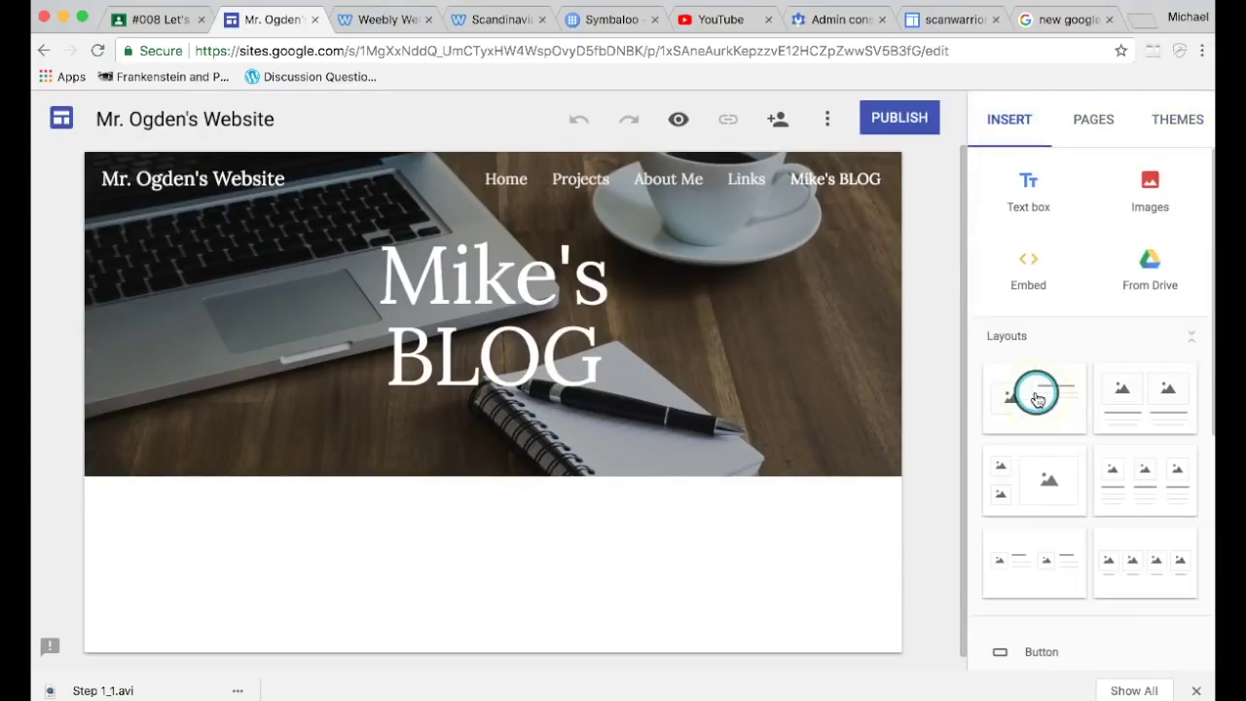
Open the About Me page and examine the layouts and content types that can be added to it
left_click(670, 183)
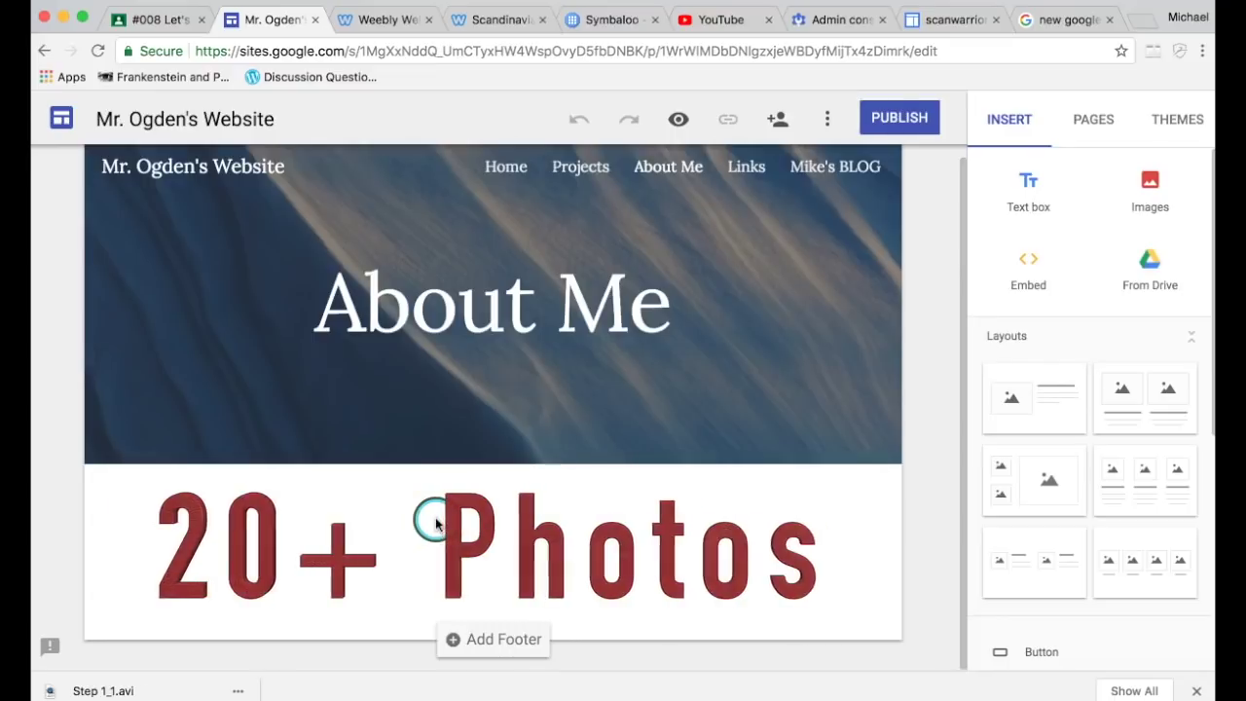
left_click(467, 508)
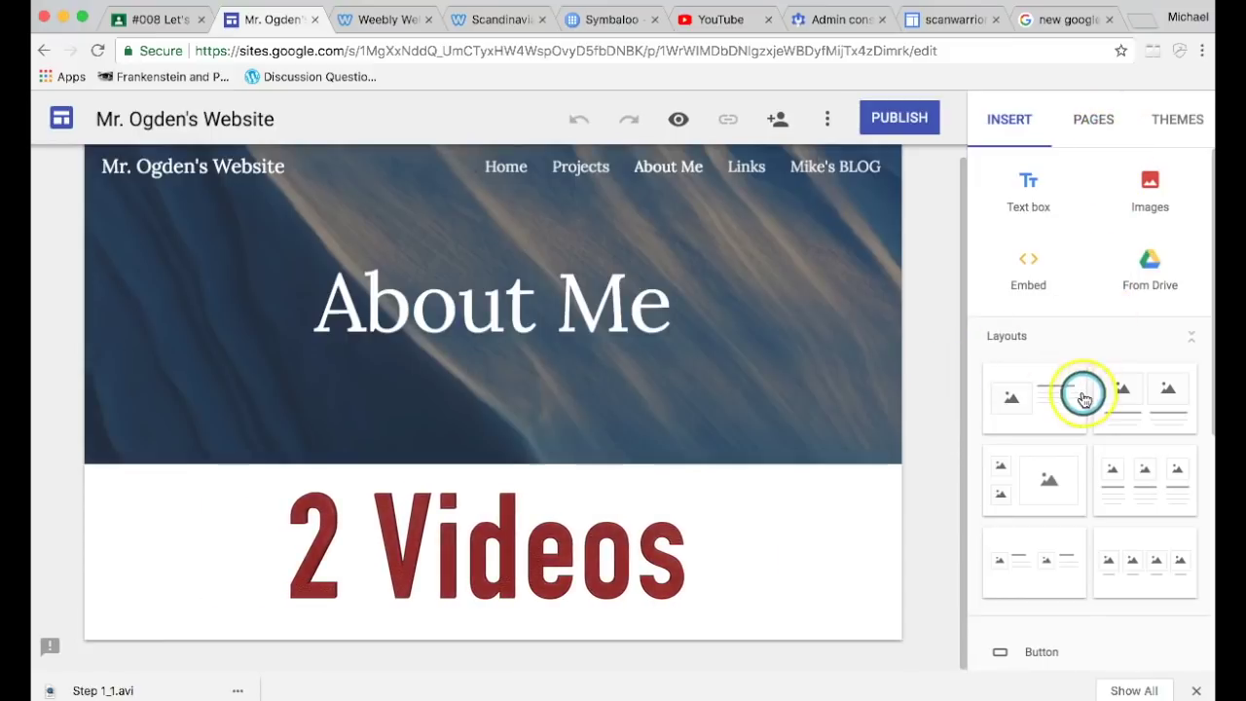
scroll(1081, 392, "down", 5)
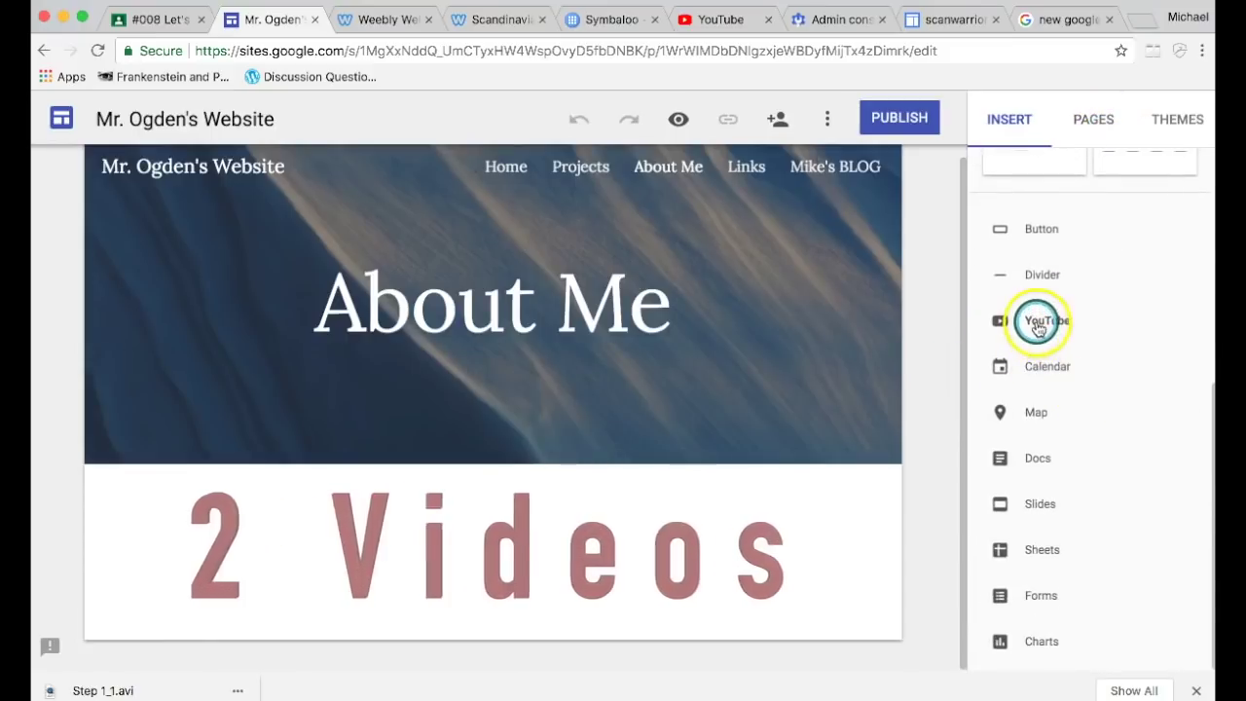
mouse_move(640, 423)
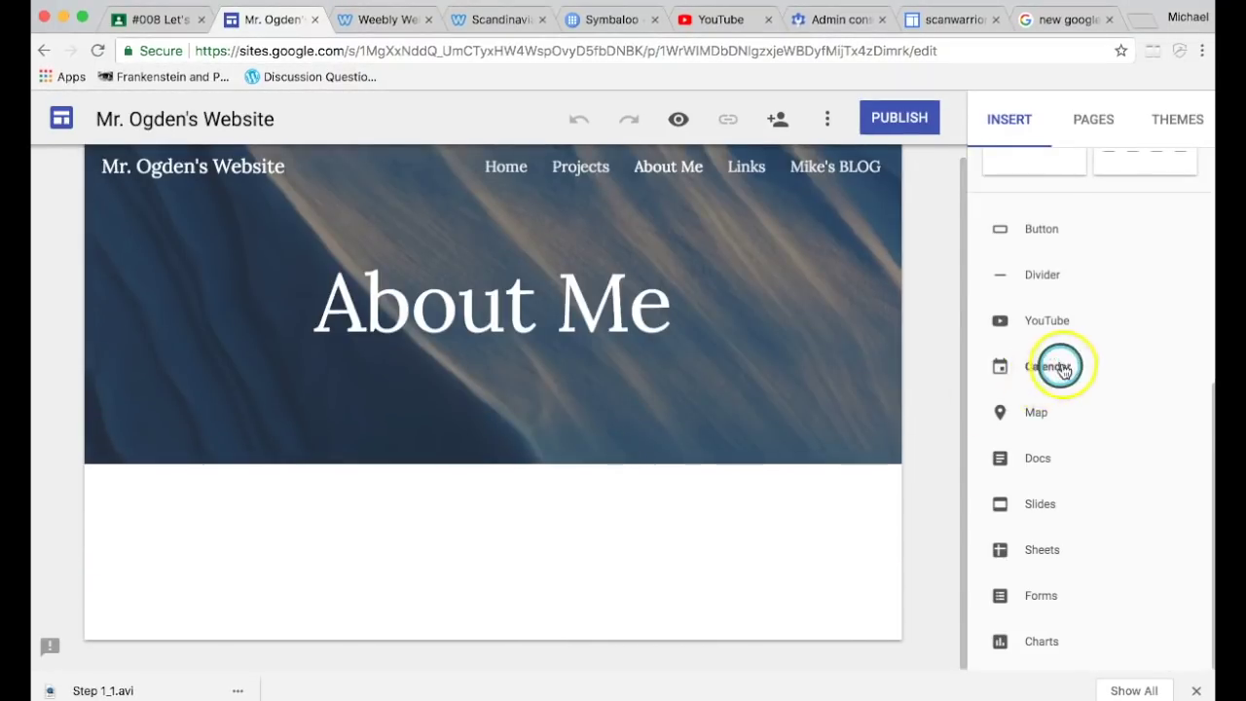
scroll(1063, 366, "up", 5)
scroll(1043, 401, "down", 1)
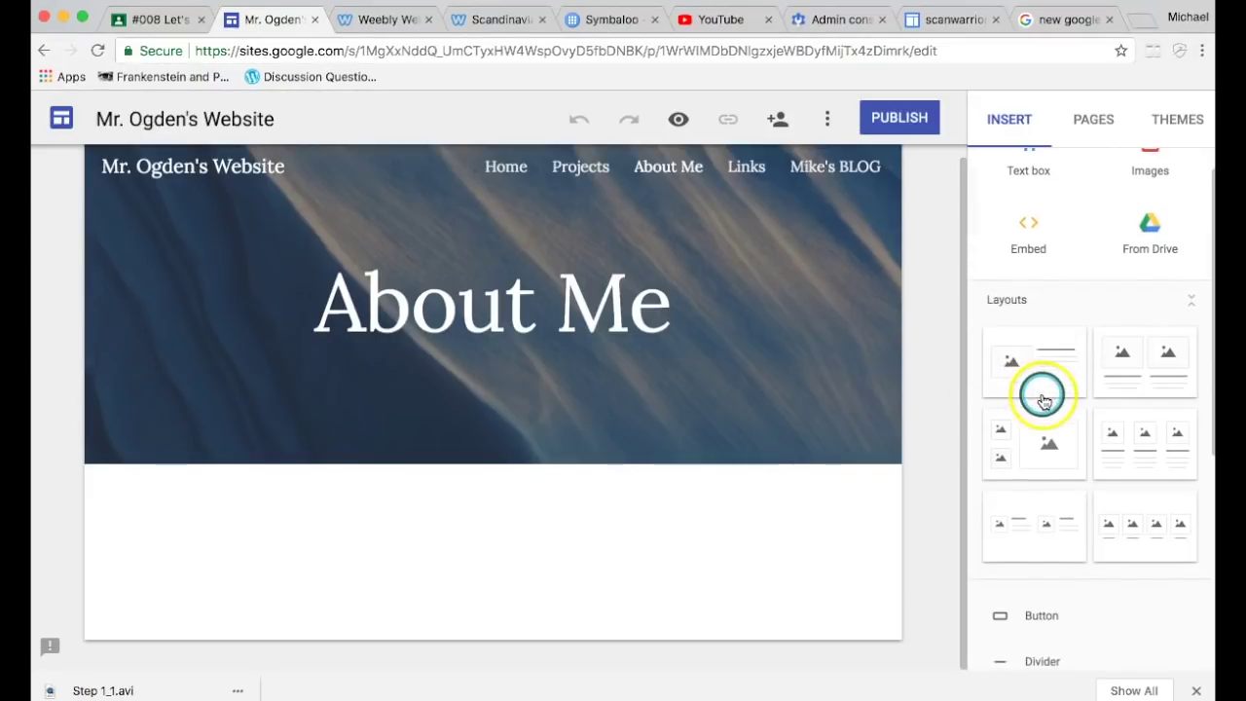
scroll(1044, 380, "up", 1)
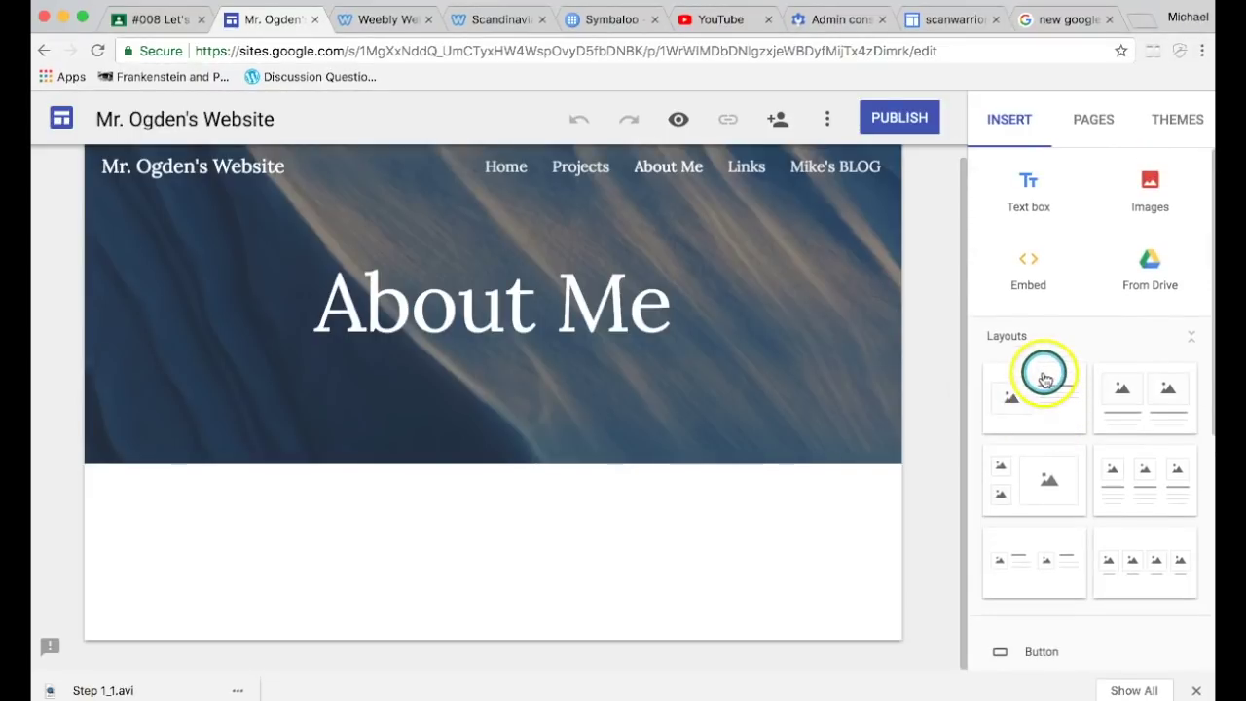
Start selecting an existing image for the About Me page and compare the URL, search and album sources
left_click(1153, 189)
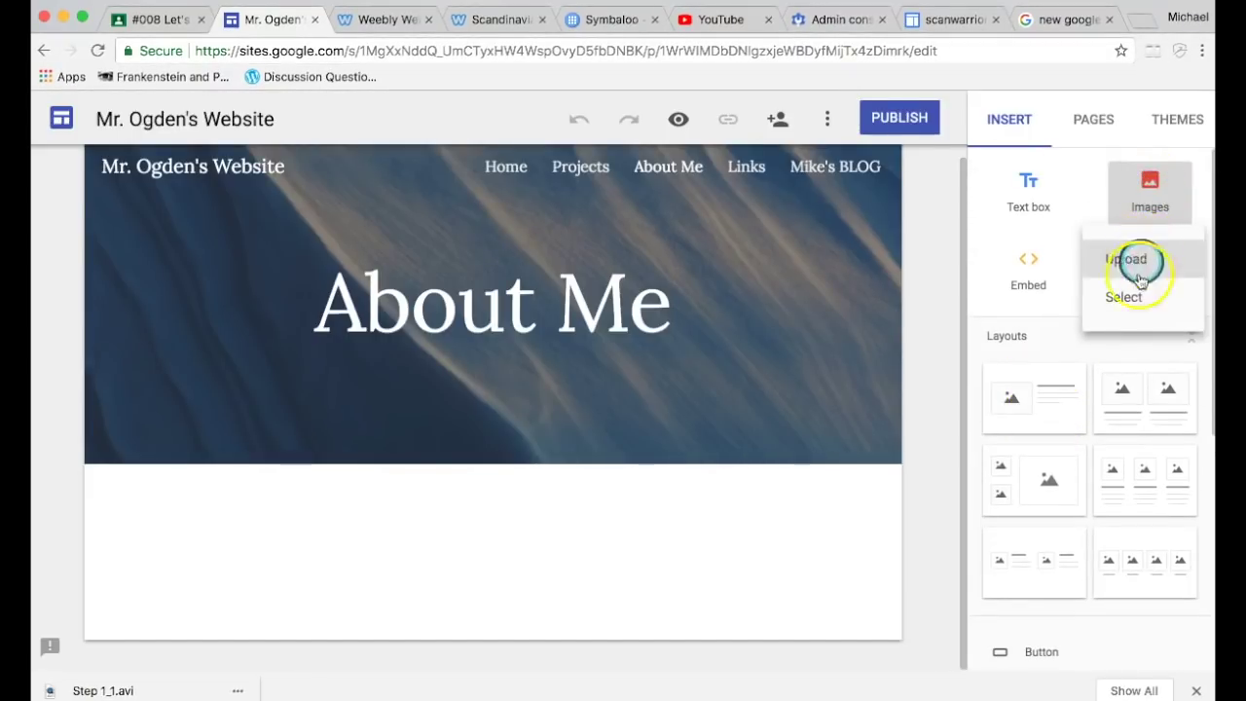
left_click(1134, 297)
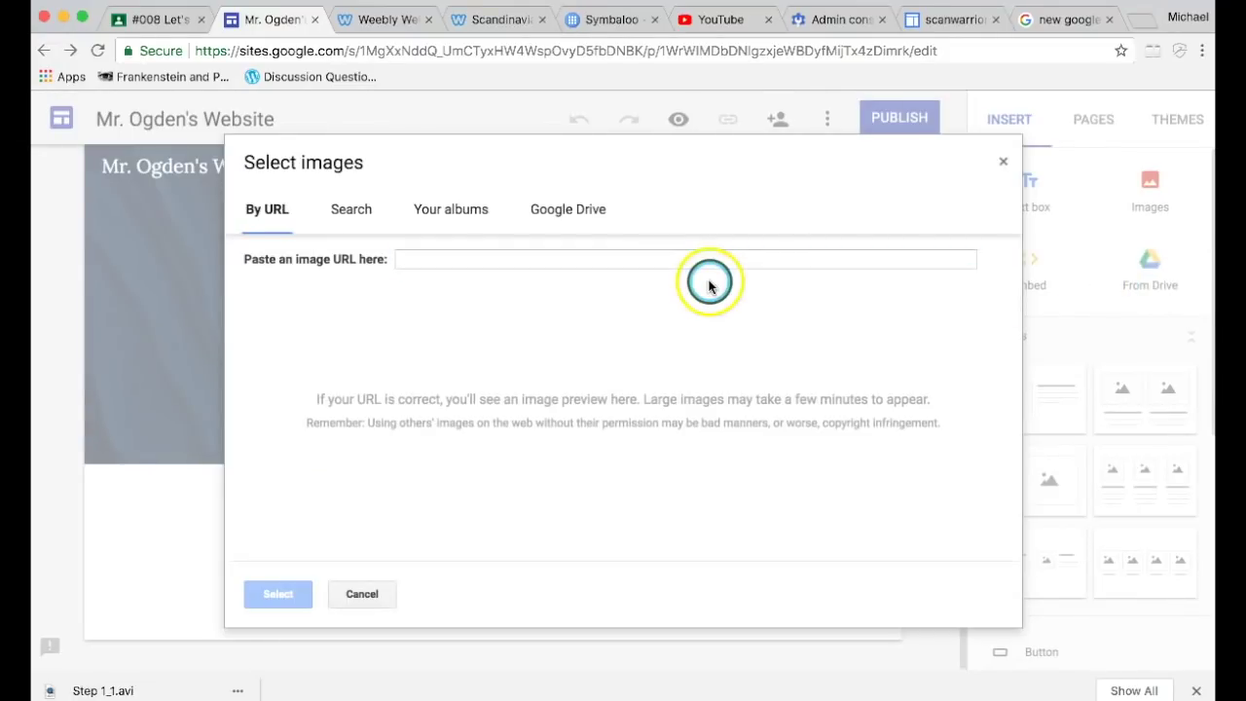
left_click(352, 216)
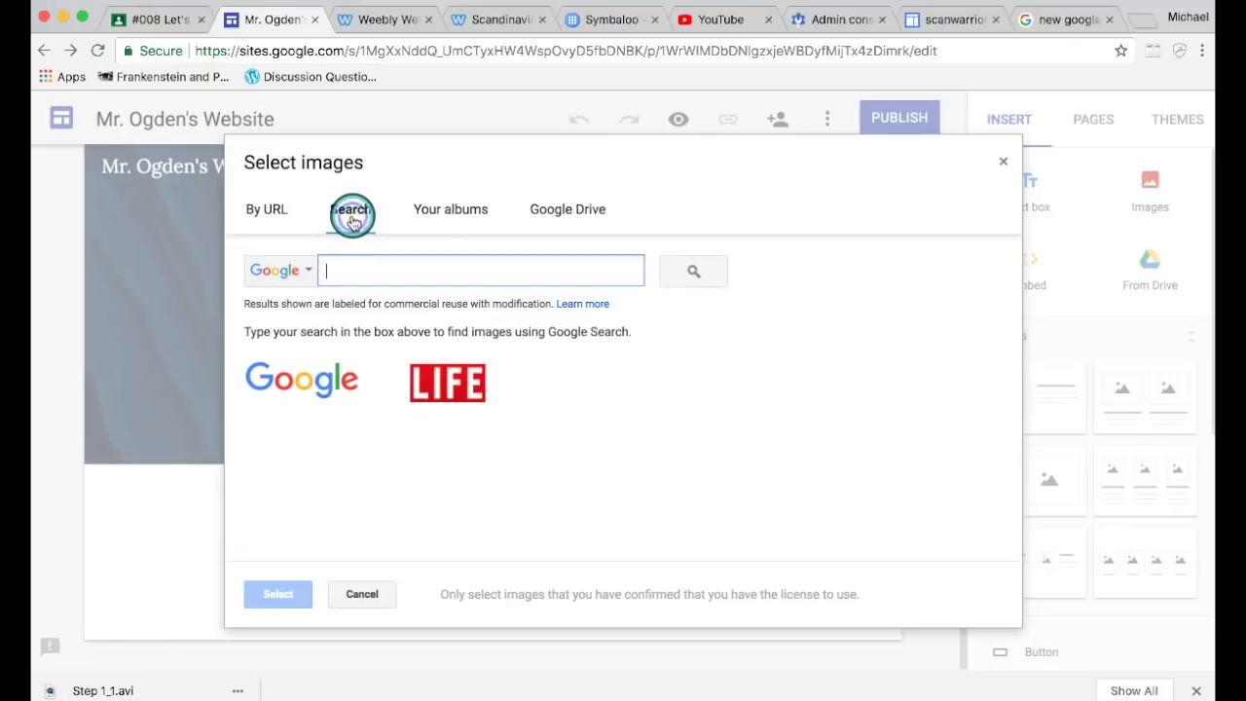
left_click(430, 210)
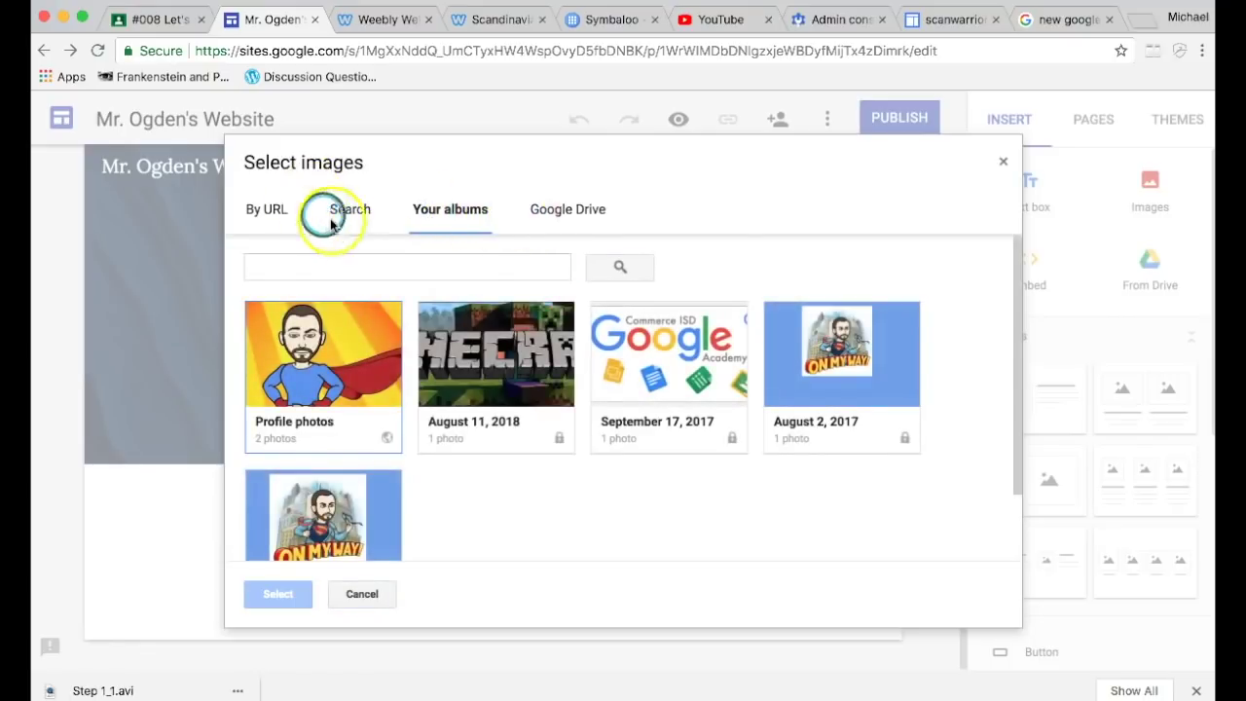
left_click(259, 214)
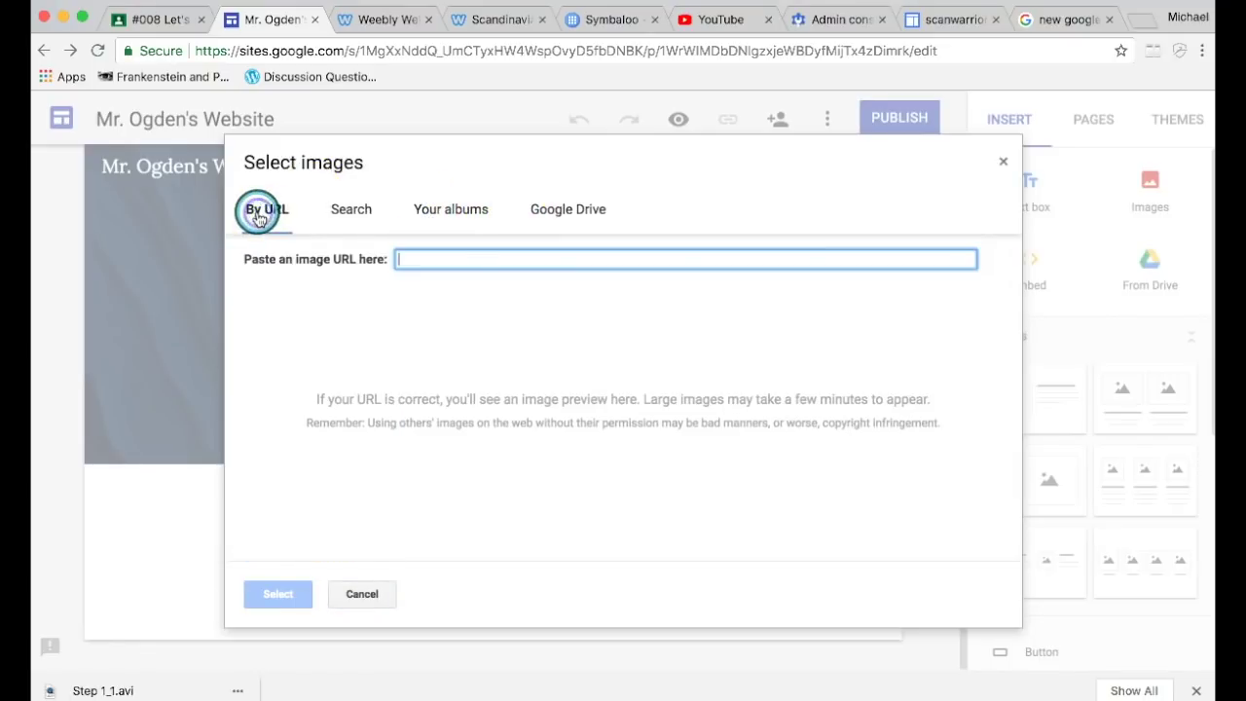
left_click(443, 211)
Insert the photo of a brown dog facing a white dog from an image search for dogs, and shrink it to a small square
left_click(356, 217)
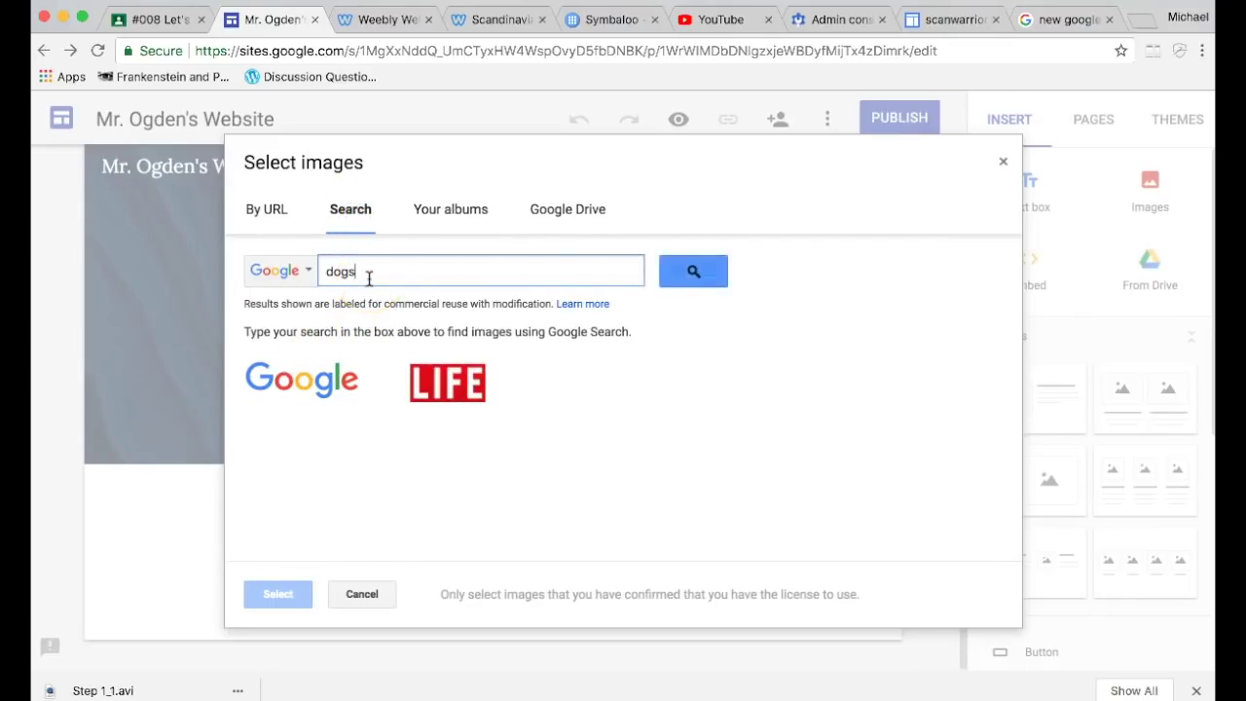
key("Return")
scroll(492, 370, "down", 1)
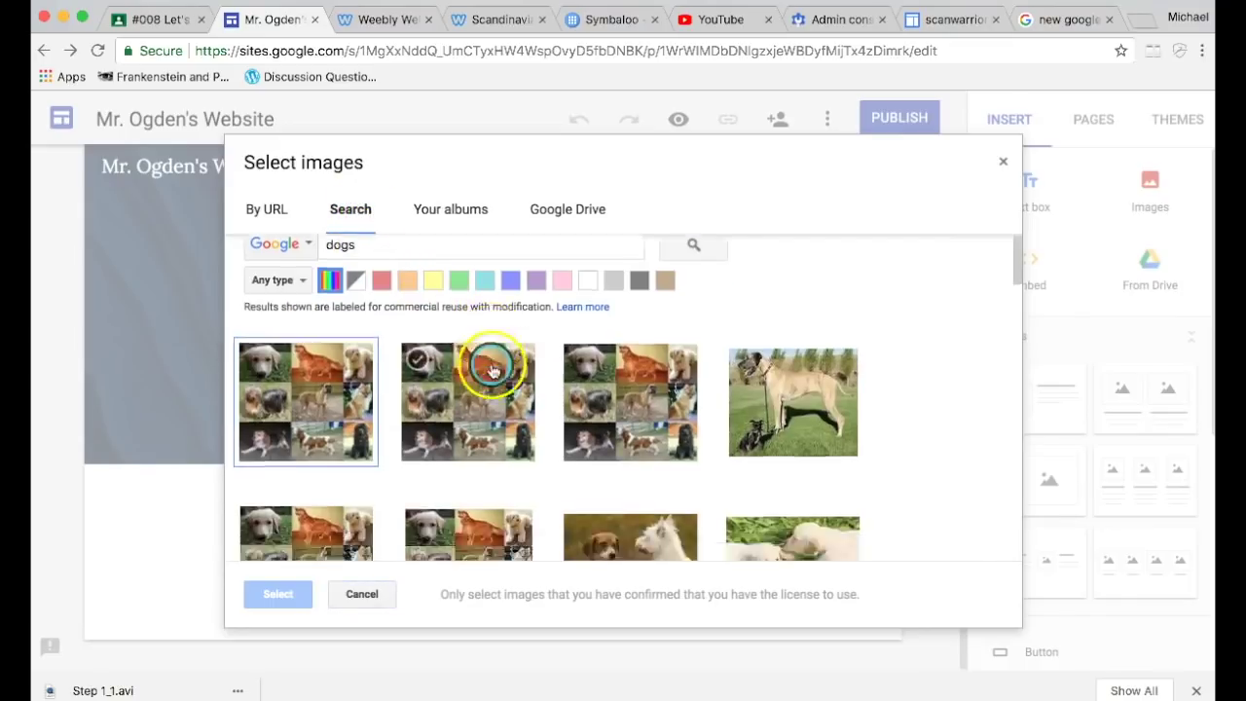
scroll(545, 373, "down", 2)
double_click(629, 373)
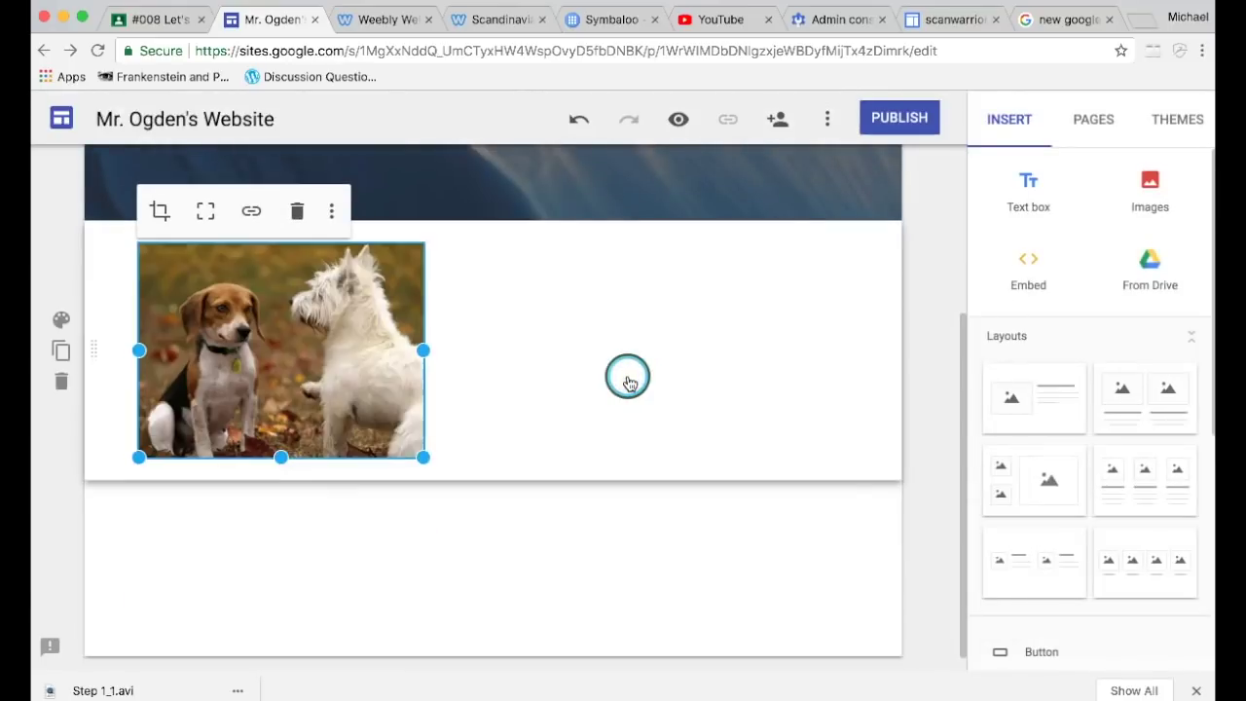
left_click_drag(422, 454, 361, 423)
left_click(368, 439)
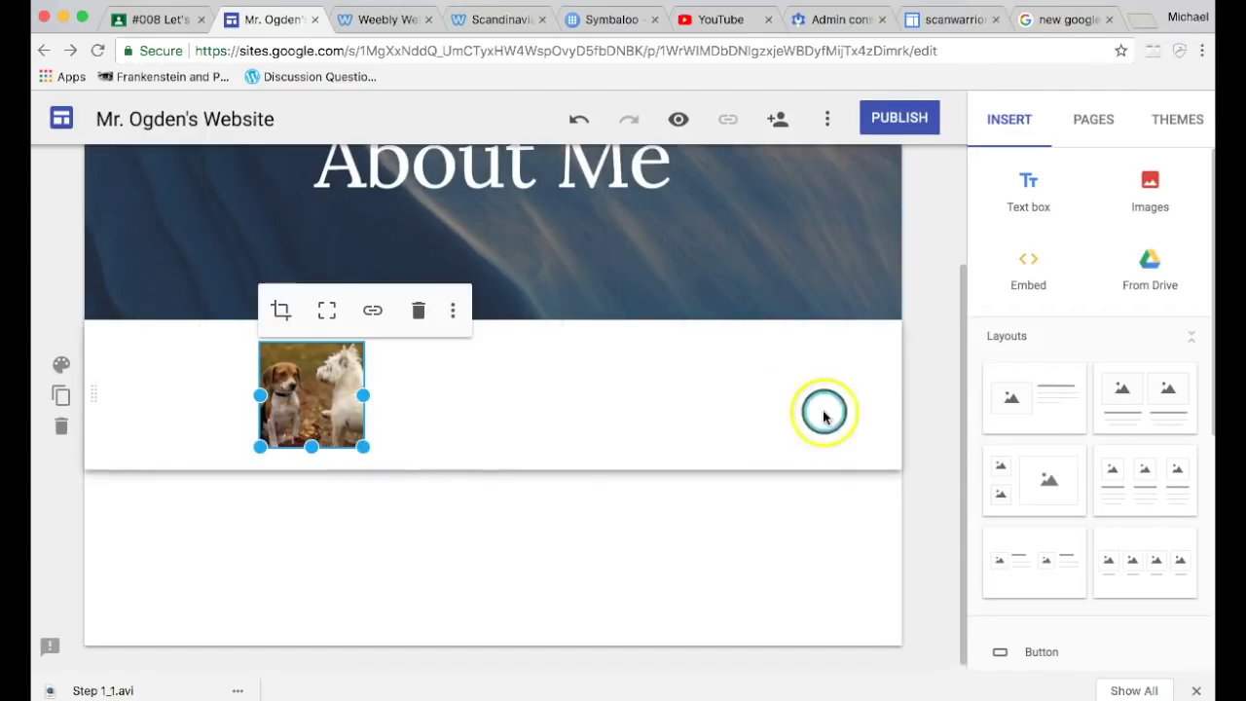
Add the layout with one image beside a title and text below the dog photo, and try its placeholders
left_click_drag(1035, 392, 234, 585)
left_click(329, 409)
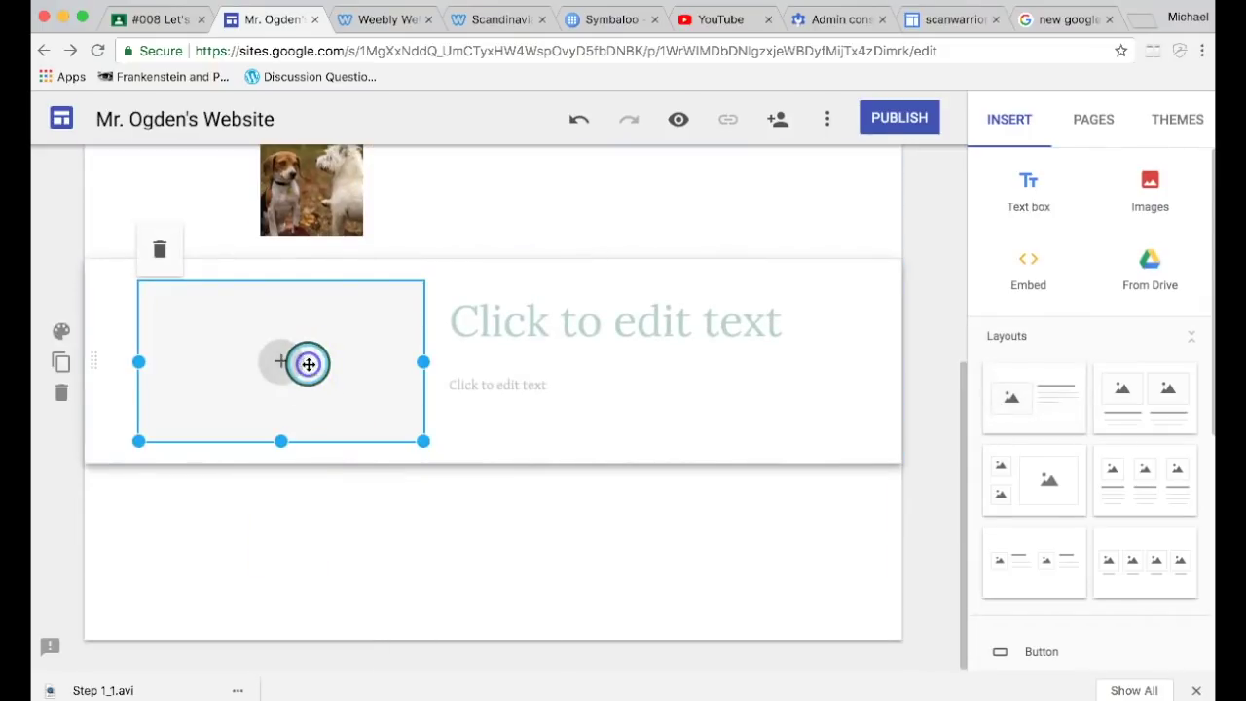
left_click(598, 321)
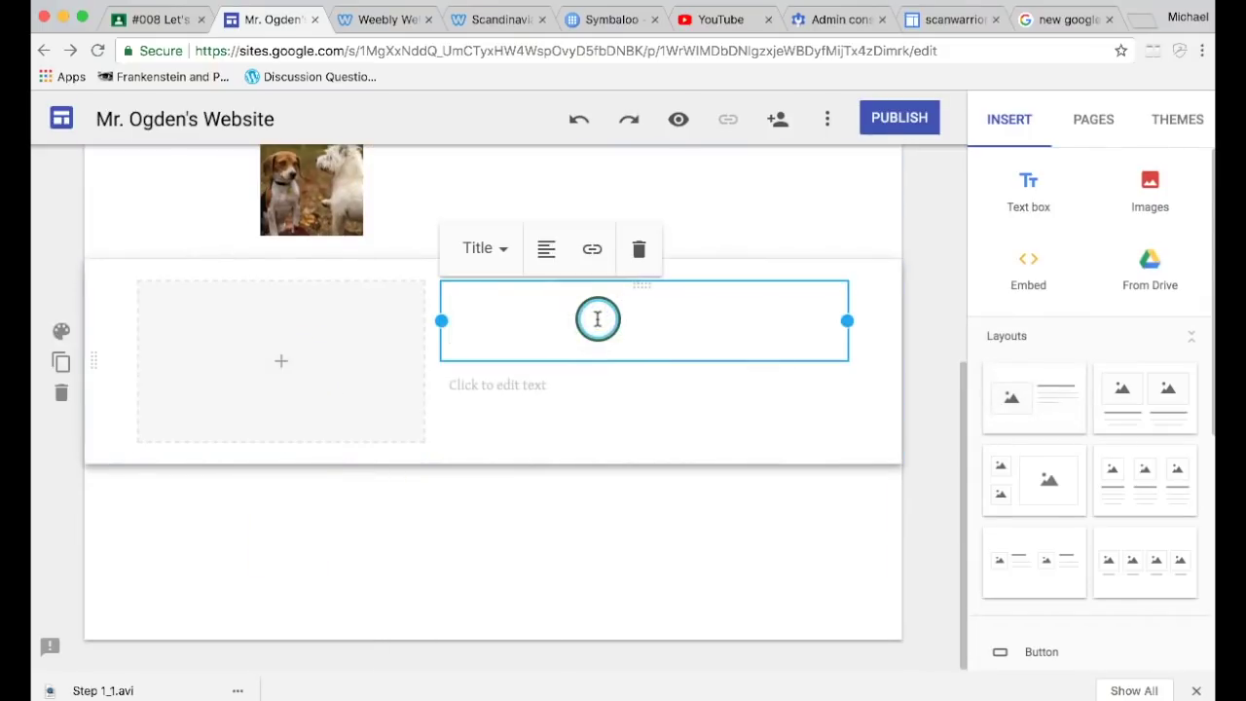
left_click(537, 383)
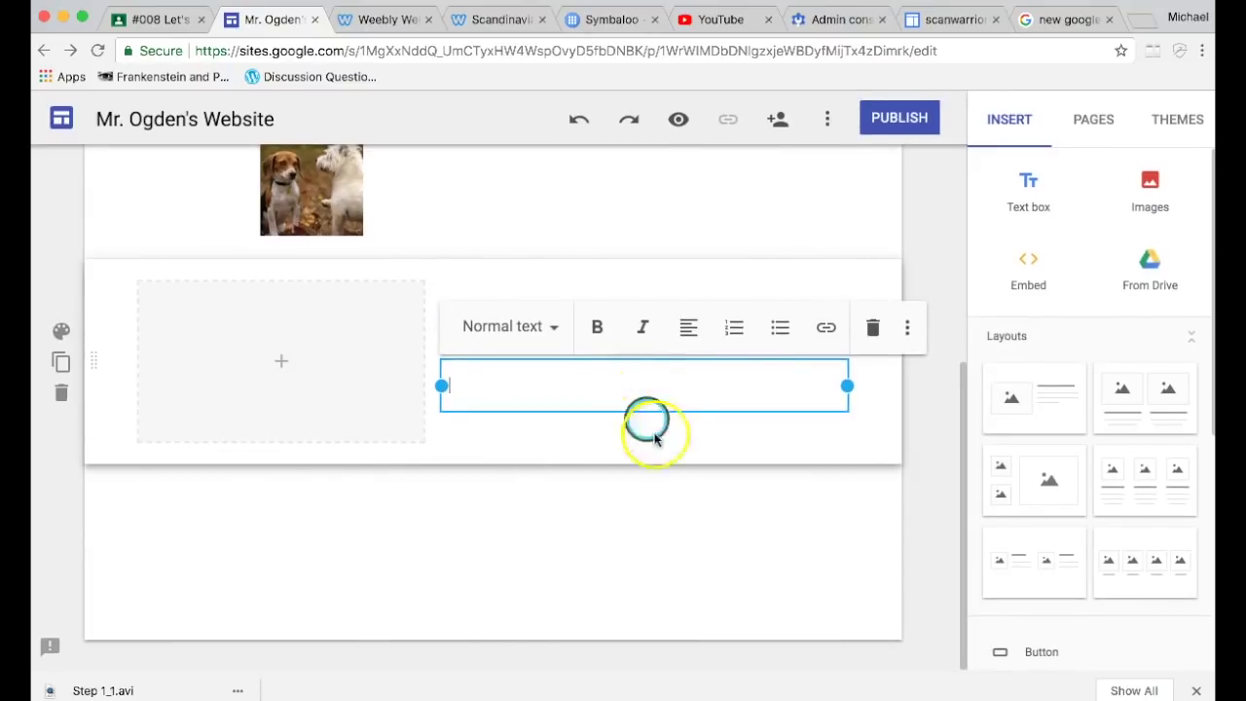
Add the layout of four captioned images in a row beneath the image-and-text section
scroll(1065, 458, "down", 2)
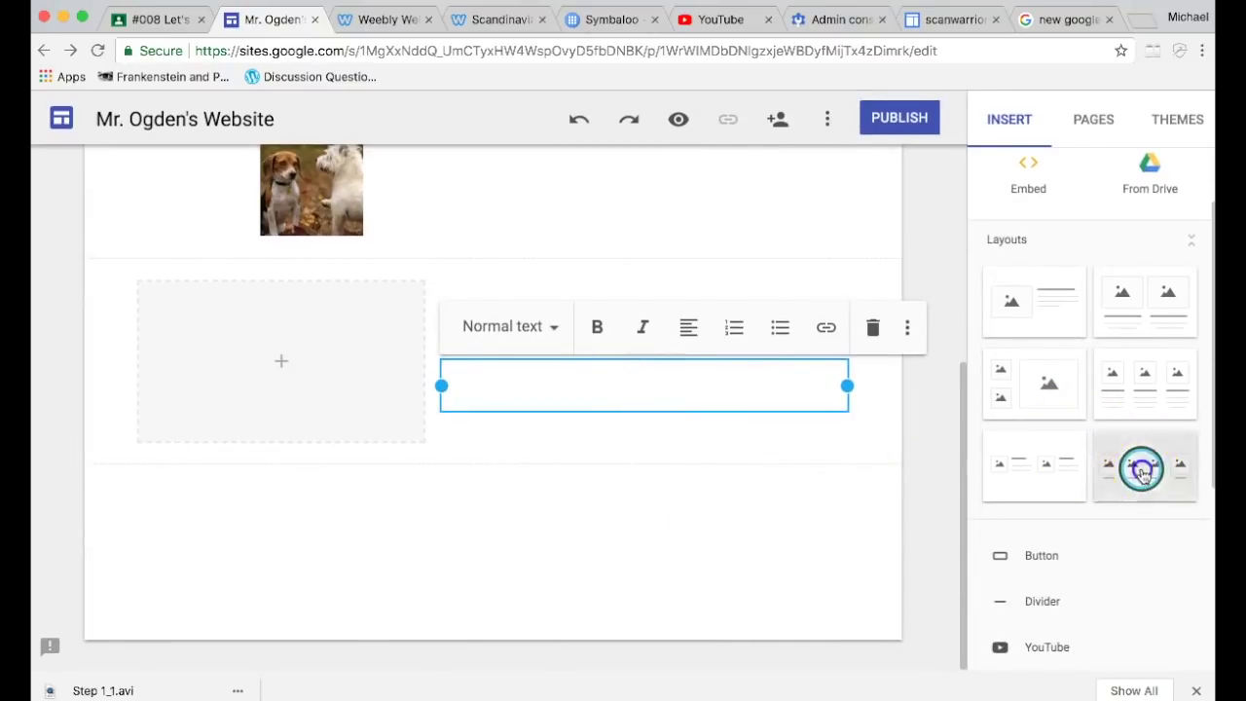
left_click_drag(1143, 470, 473, 493)
left_click(585, 376)
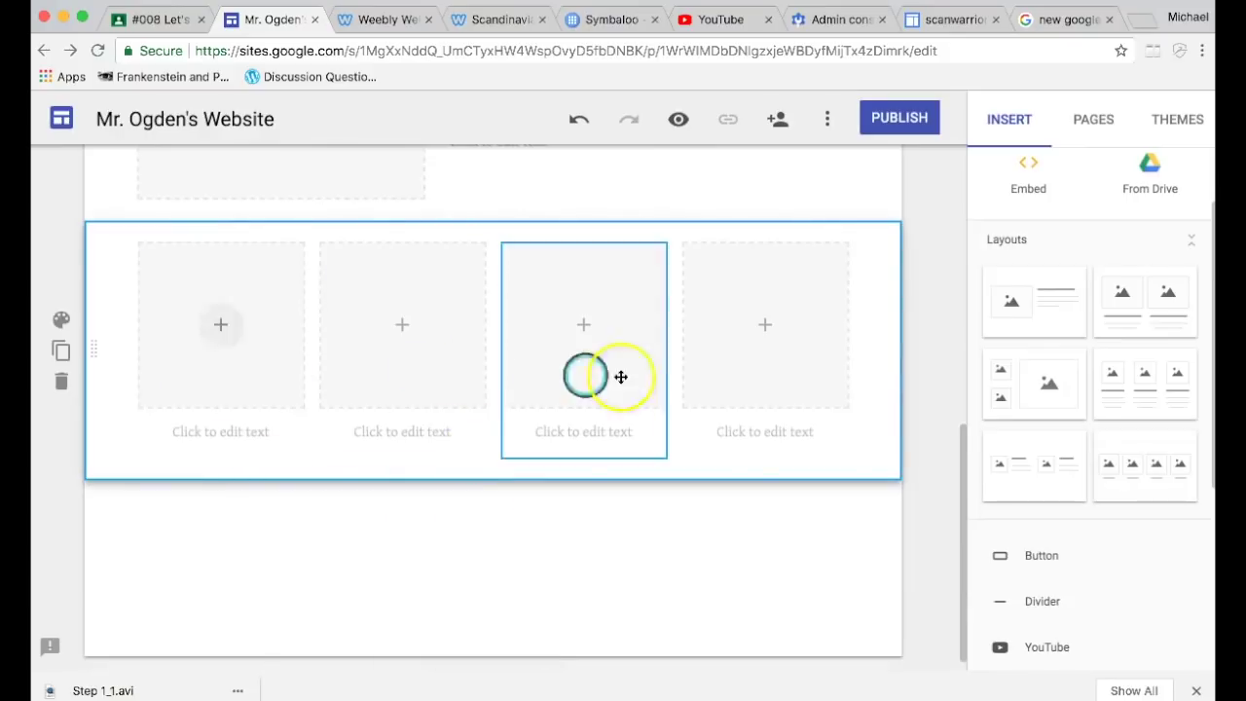
Search YouTube for basketball and insert the video Greatest Trick Plays in Basketball History below the four-image layout
left_click(1098, 120)
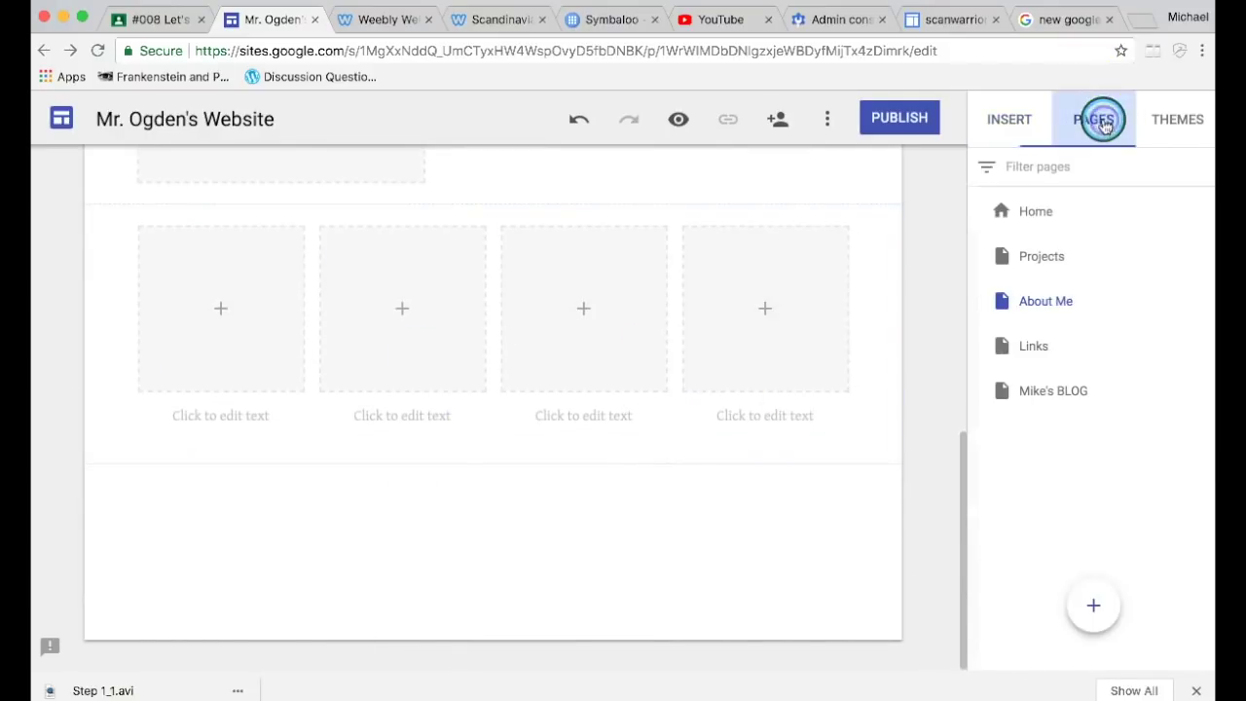
left_click(1017, 120)
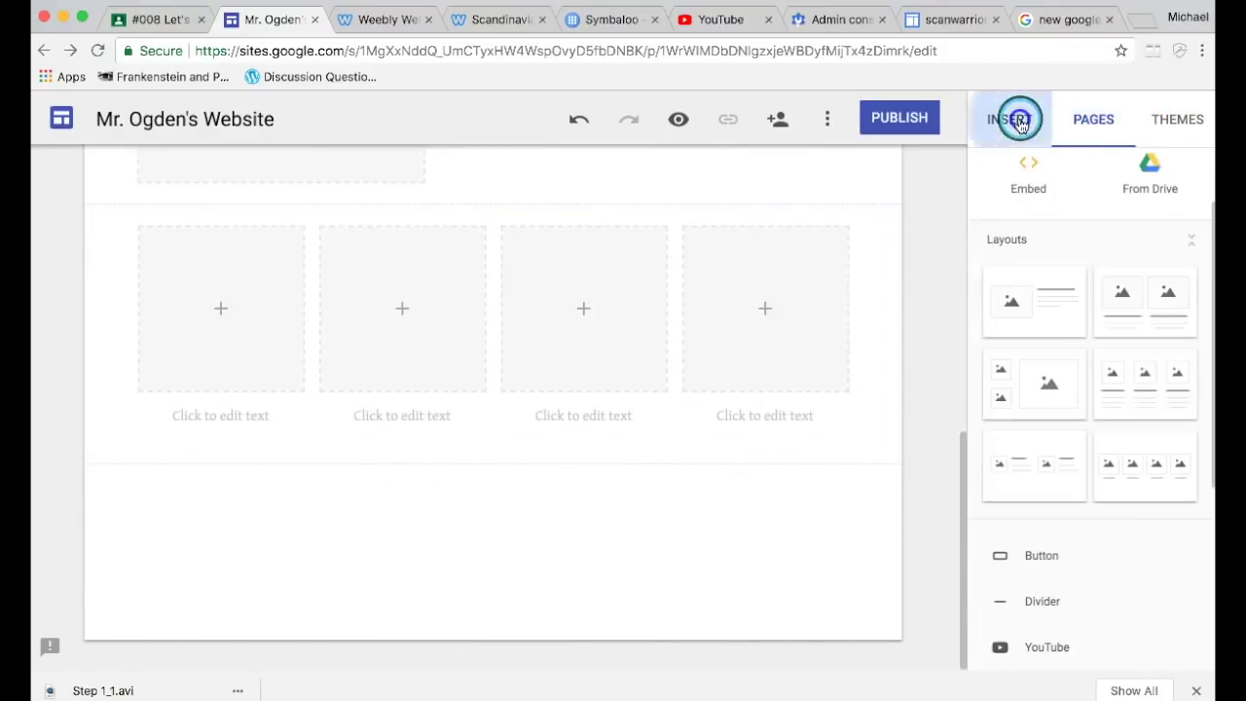
scroll(1087, 422, "down", 5)
left_click(1030, 338)
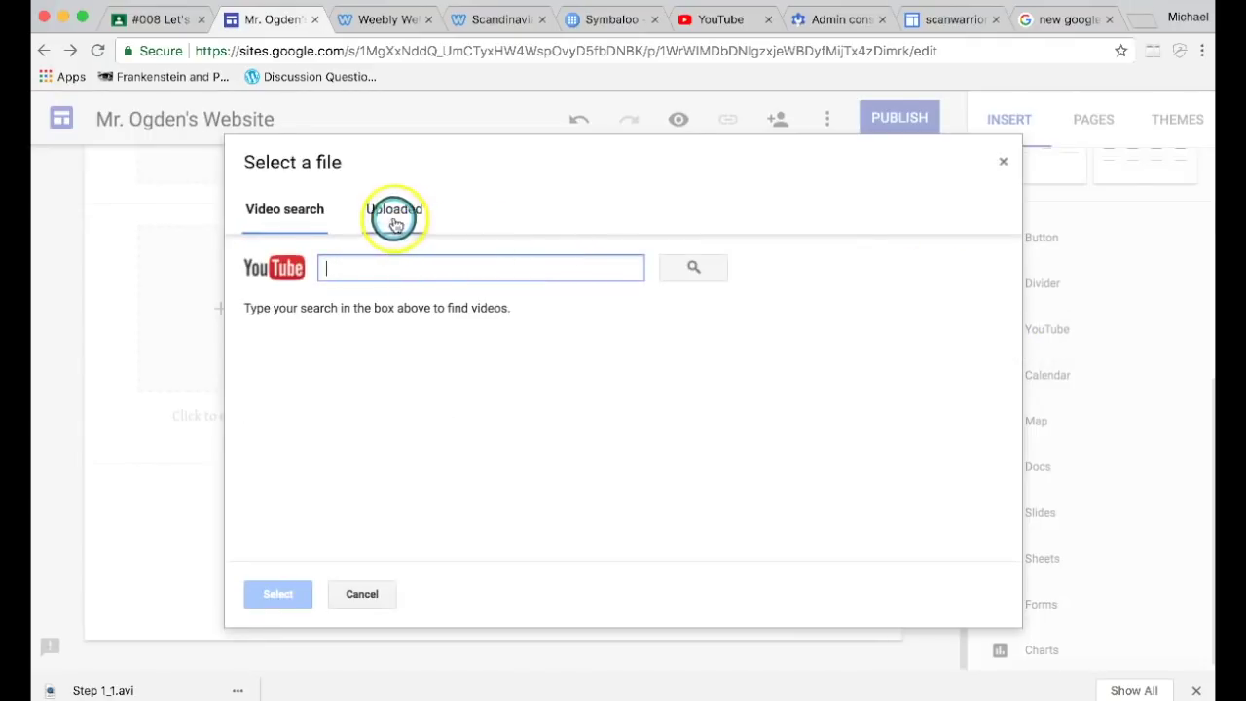
left_click(402, 272)
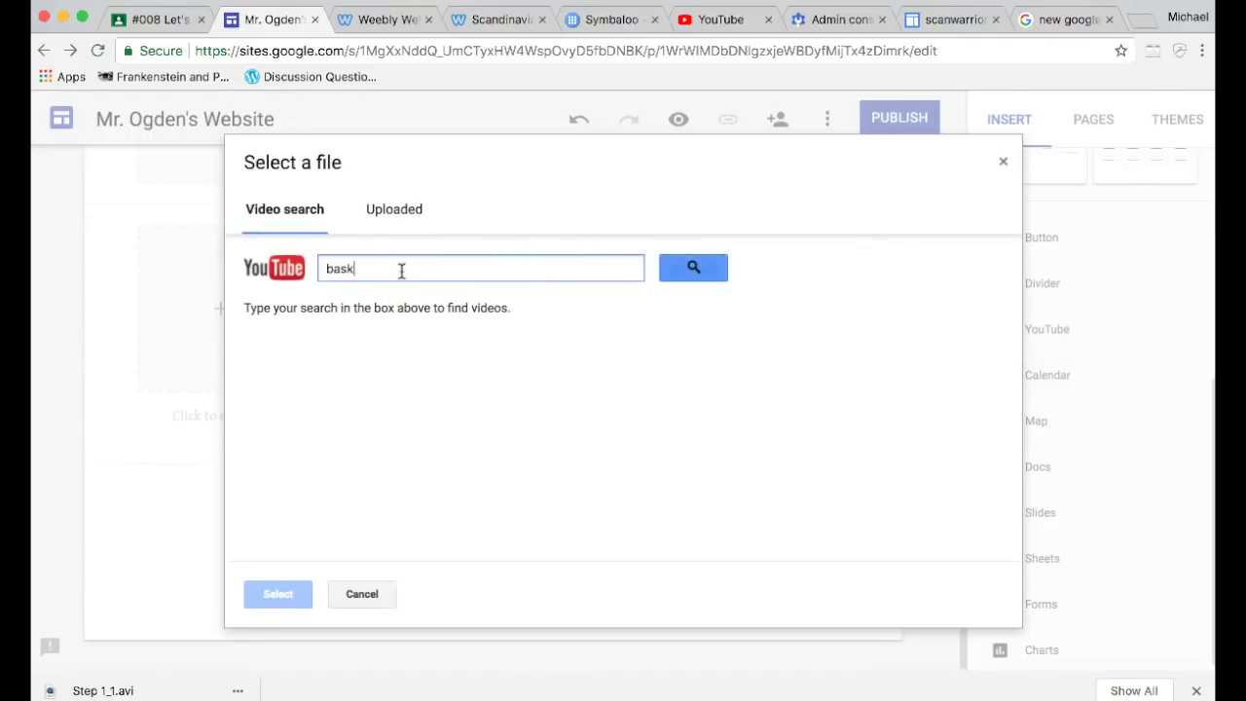
type("basketball")
key("Return")
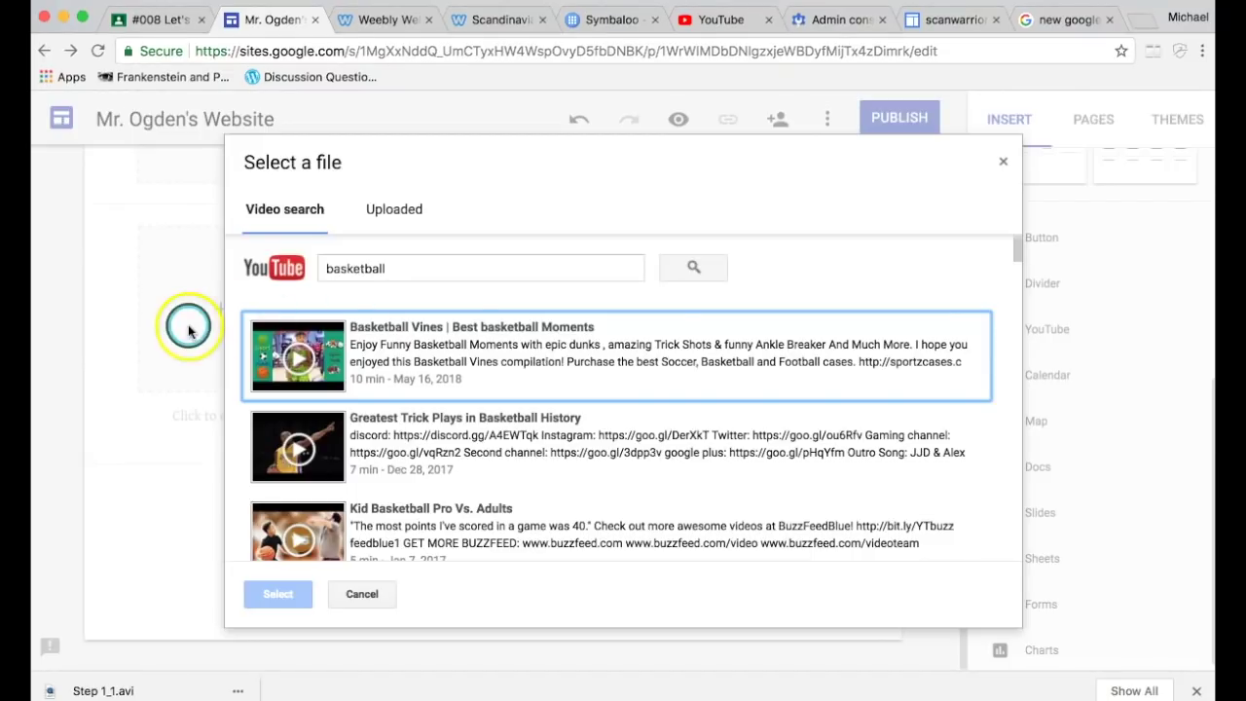
left_click(362, 345)
left_click(414, 421)
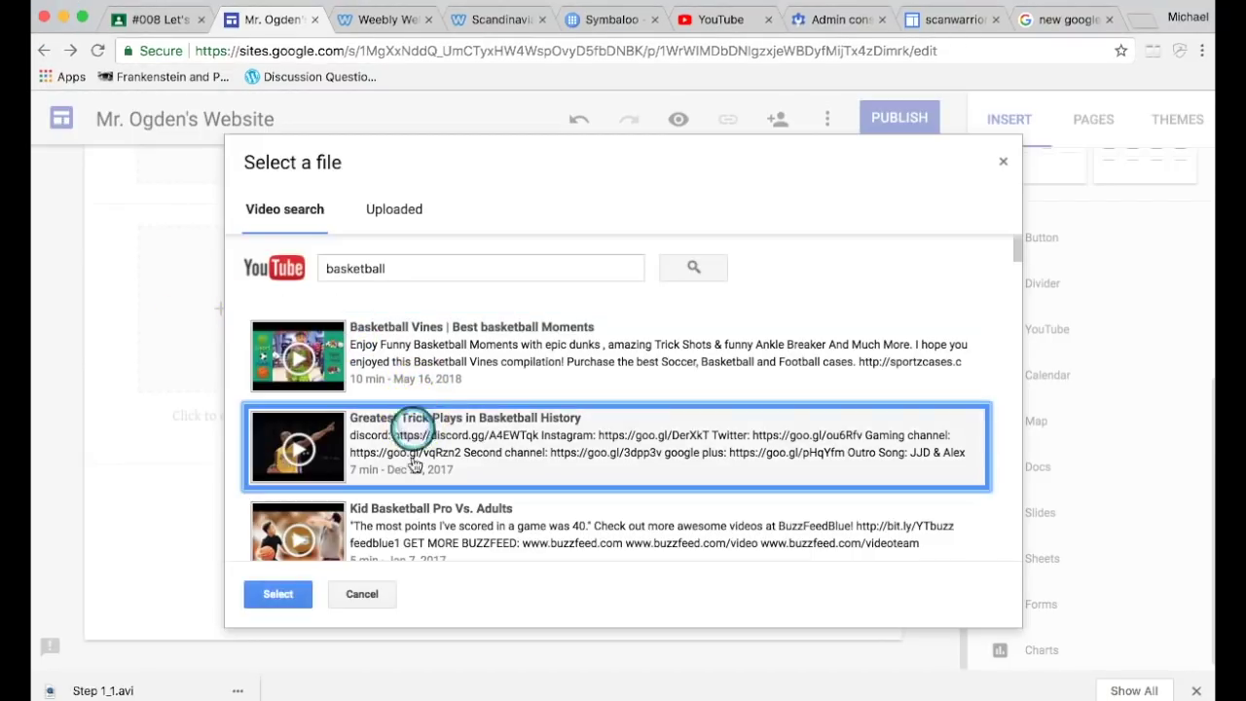
left_click(278, 593)
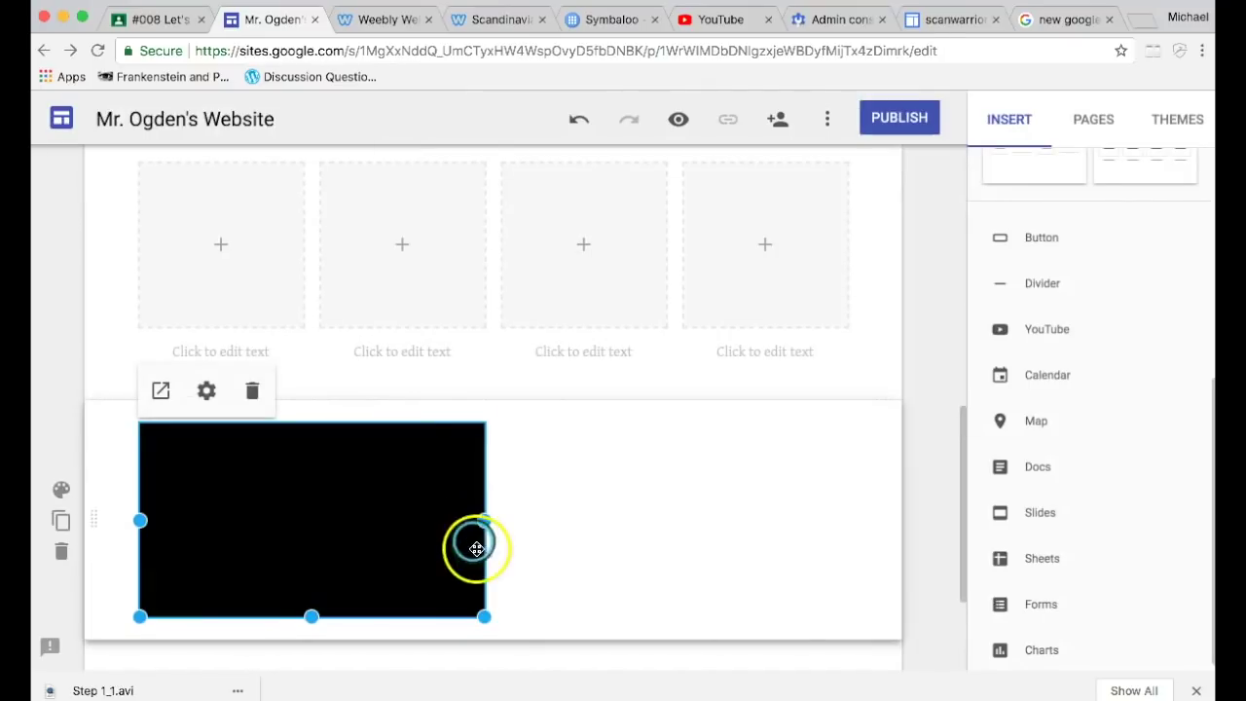
Enlarge the embedded basketball video below the four-image layout to about half the page width
scroll(475, 546, "down", 2)
left_click(485, 518)
left_click_drag(485, 518, 542, 555)
left_click(464, 409)
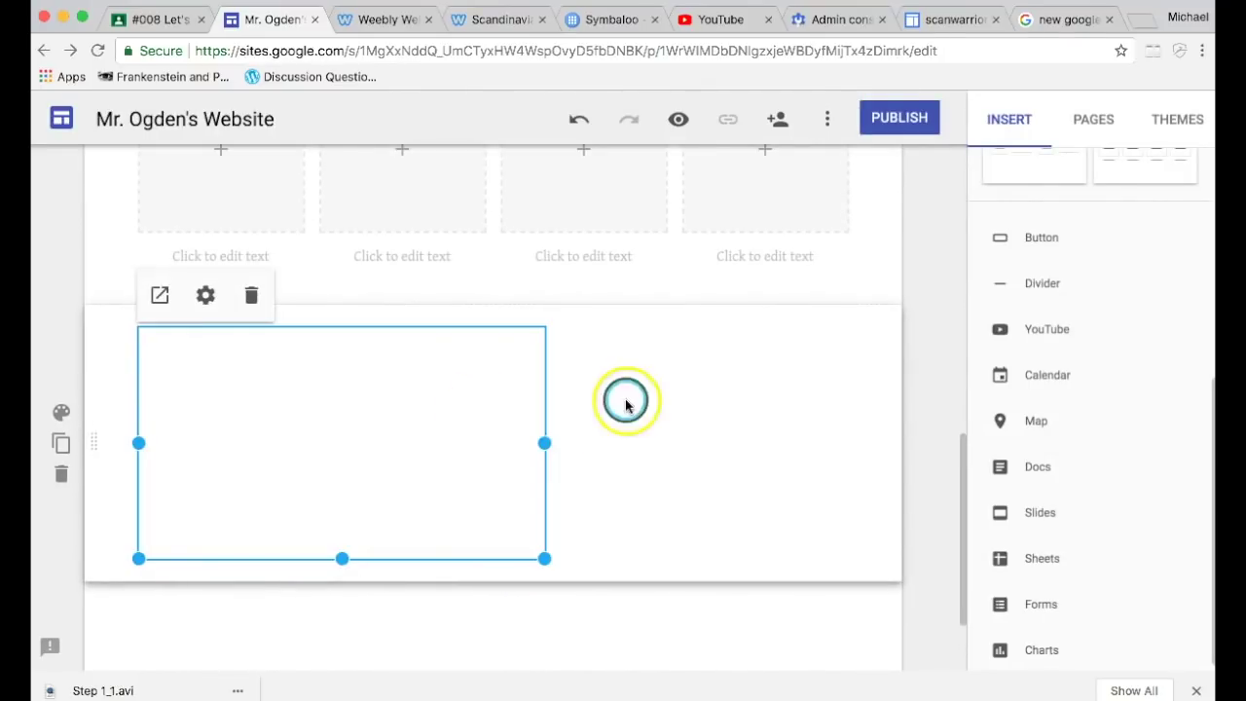
Enter "I like to play basketball." in the body text placeholder beside the single image placeholder
scroll(676, 407, "up", 1)
scroll(679, 409, "down", 3)
scroll(678, 406, "down", 5)
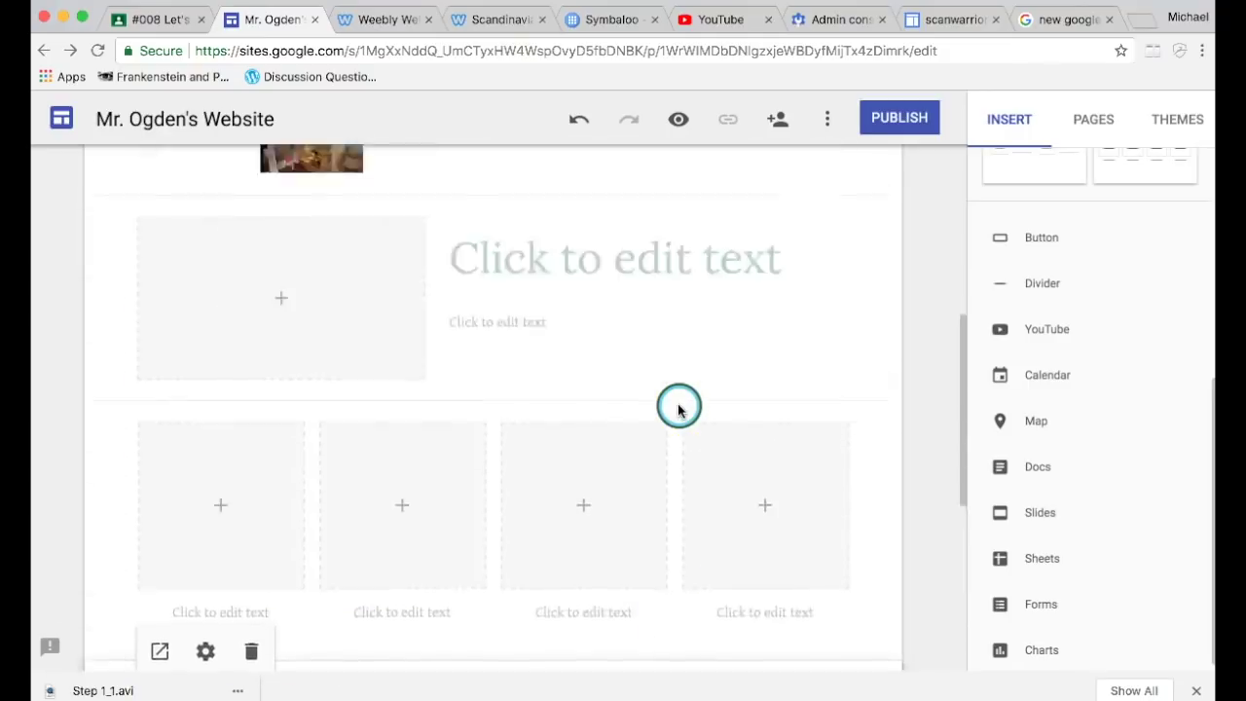
scroll(678, 406, "up", 3)
scroll(678, 406, "down", 2)
left_click(676, 326)
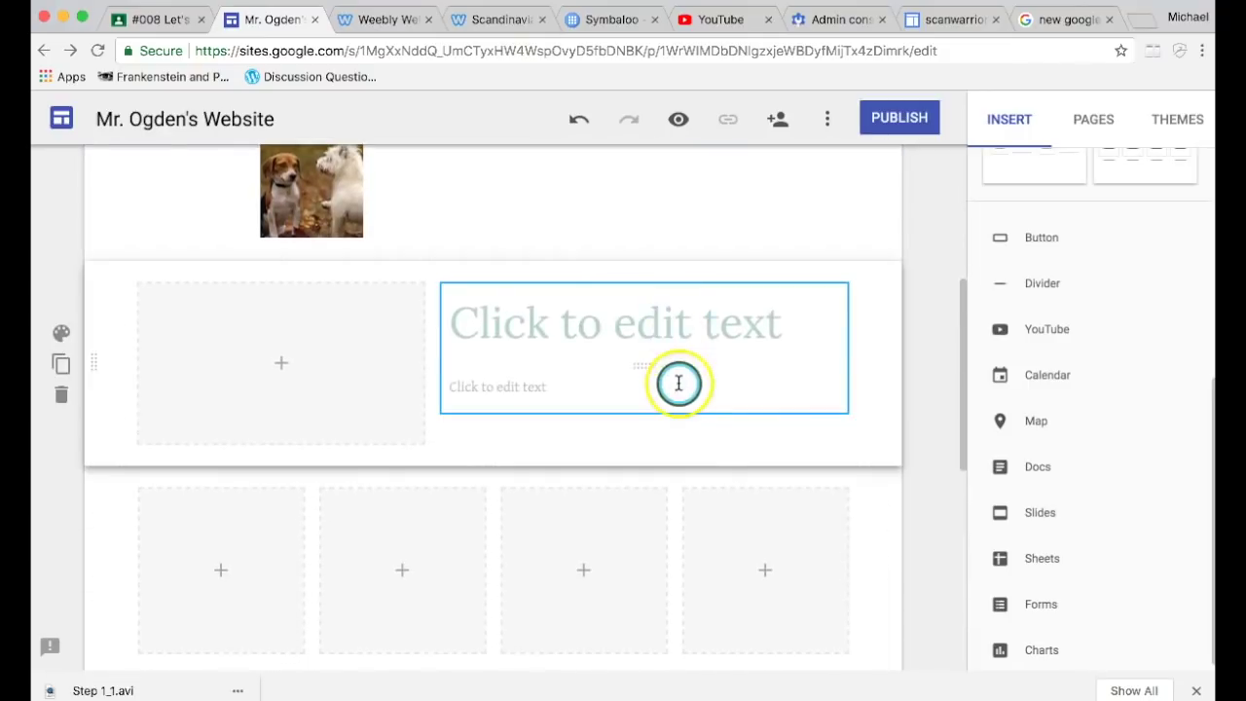
scroll(676, 381, "up", 3)
scroll(676, 381, "down", 4)
scroll(679, 383, "up", 2)
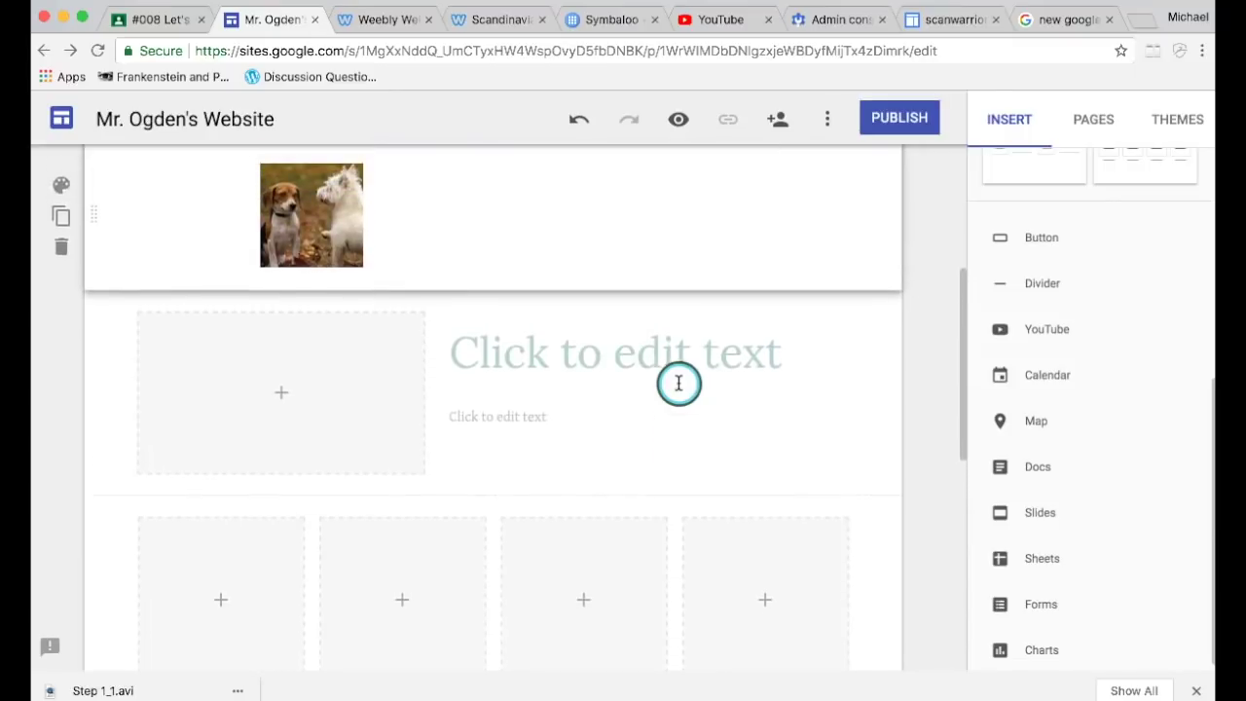
left_click(529, 417)
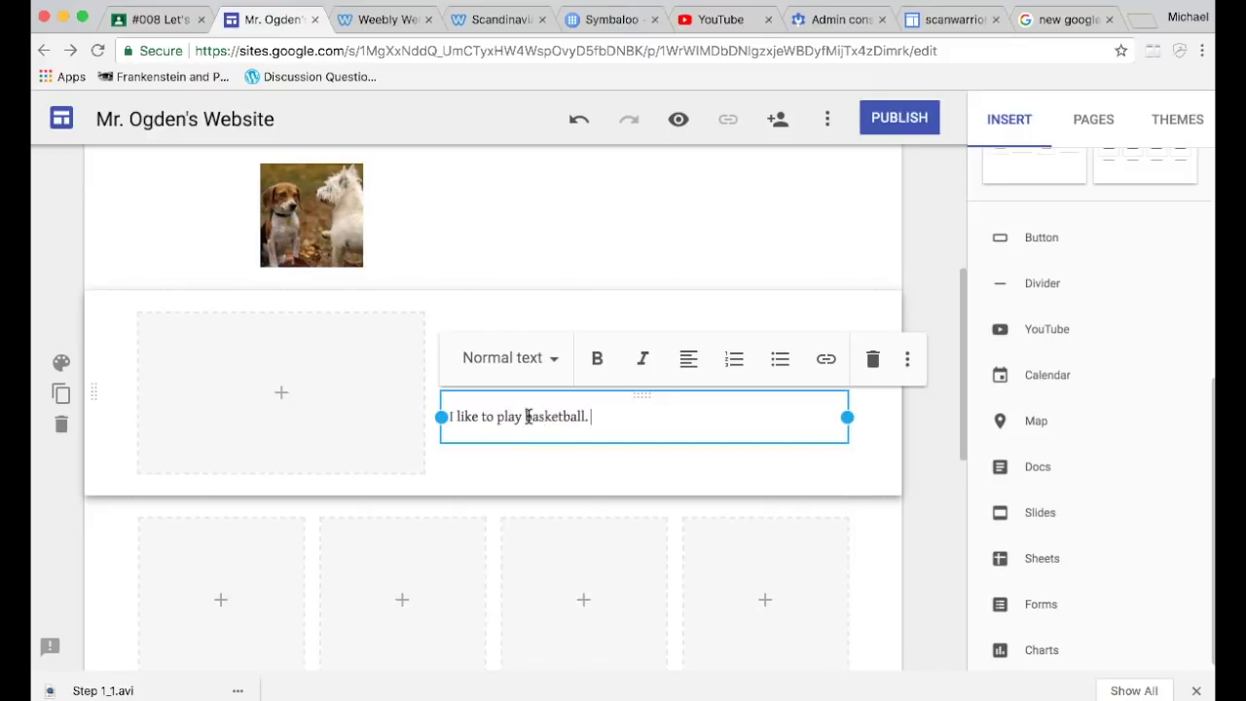
left_click(624, 423)
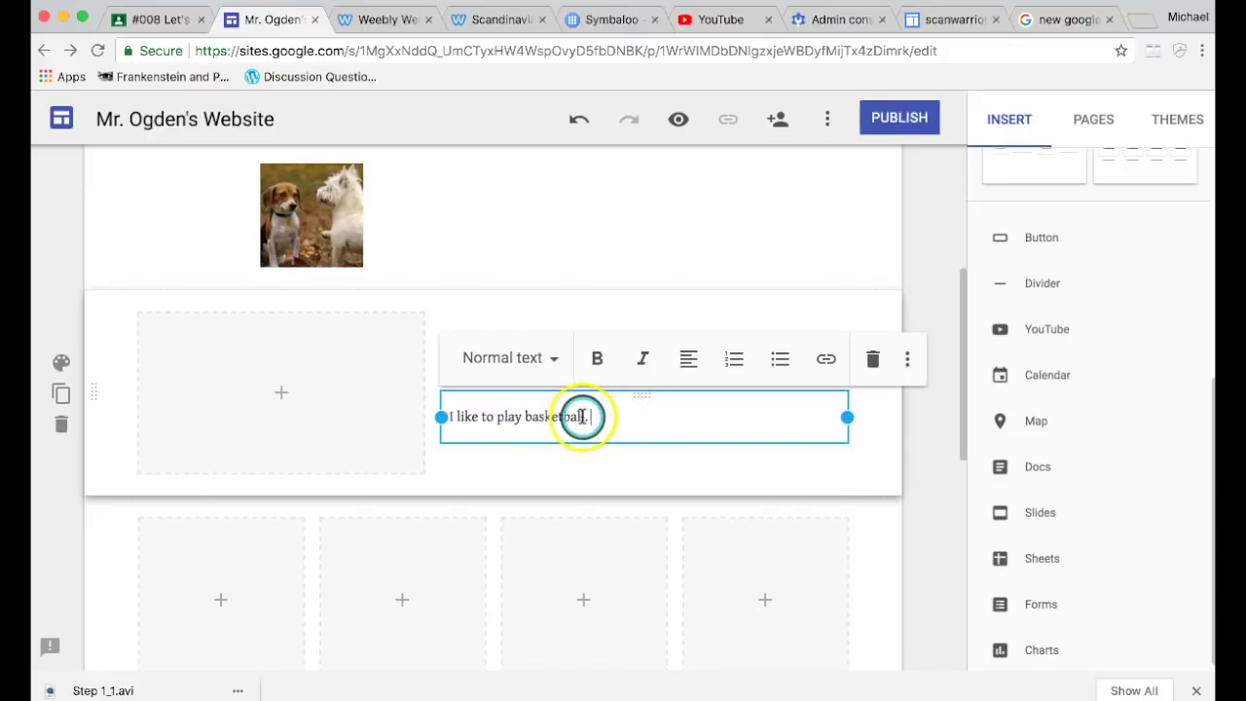
Change the style of the sentence "I like to play basketball." to Heading
scroll(613, 398, "up", 4)
scroll(612, 393, "down", 2)
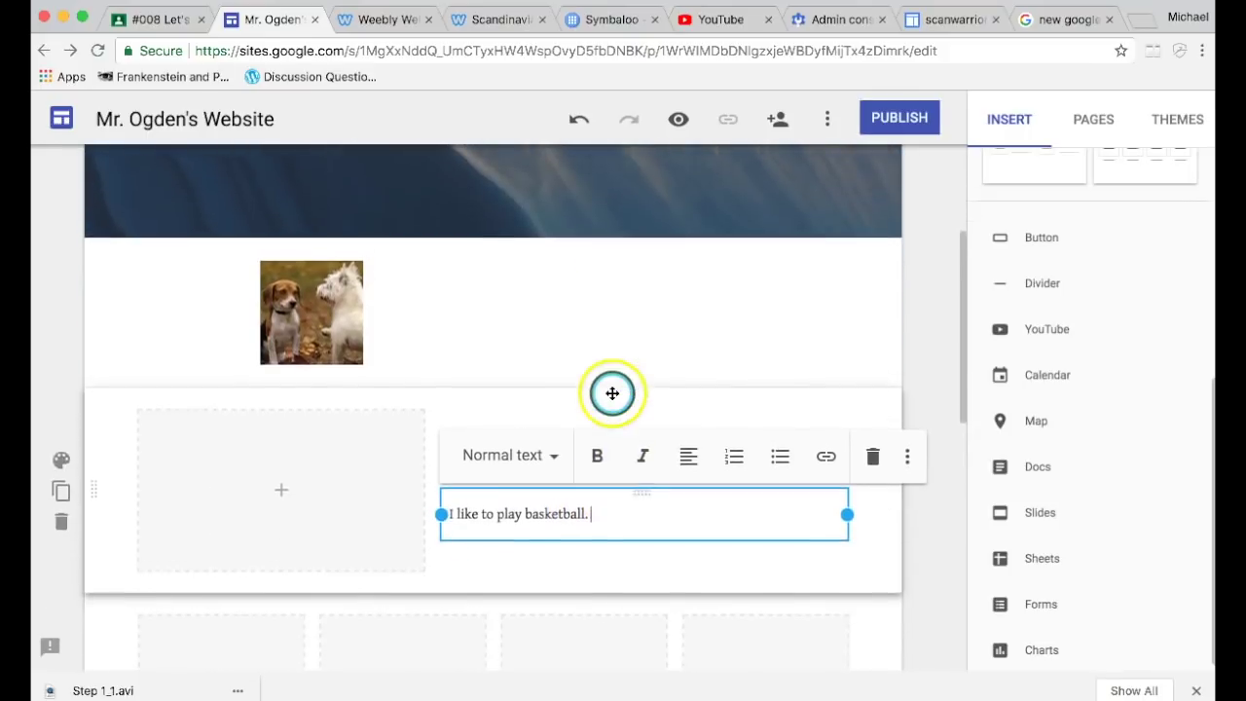
scroll(719, 464, "down", 5)
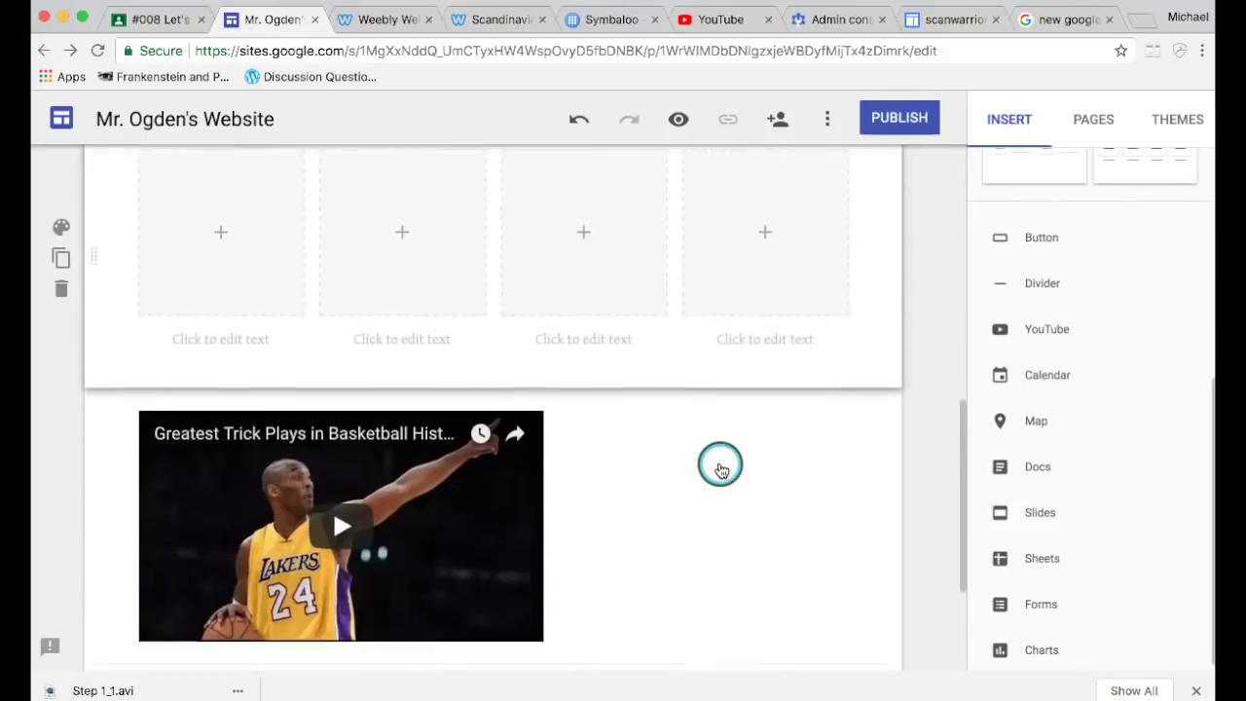
scroll(720, 469, "up", 6)
scroll(718, 464, "down", 3)
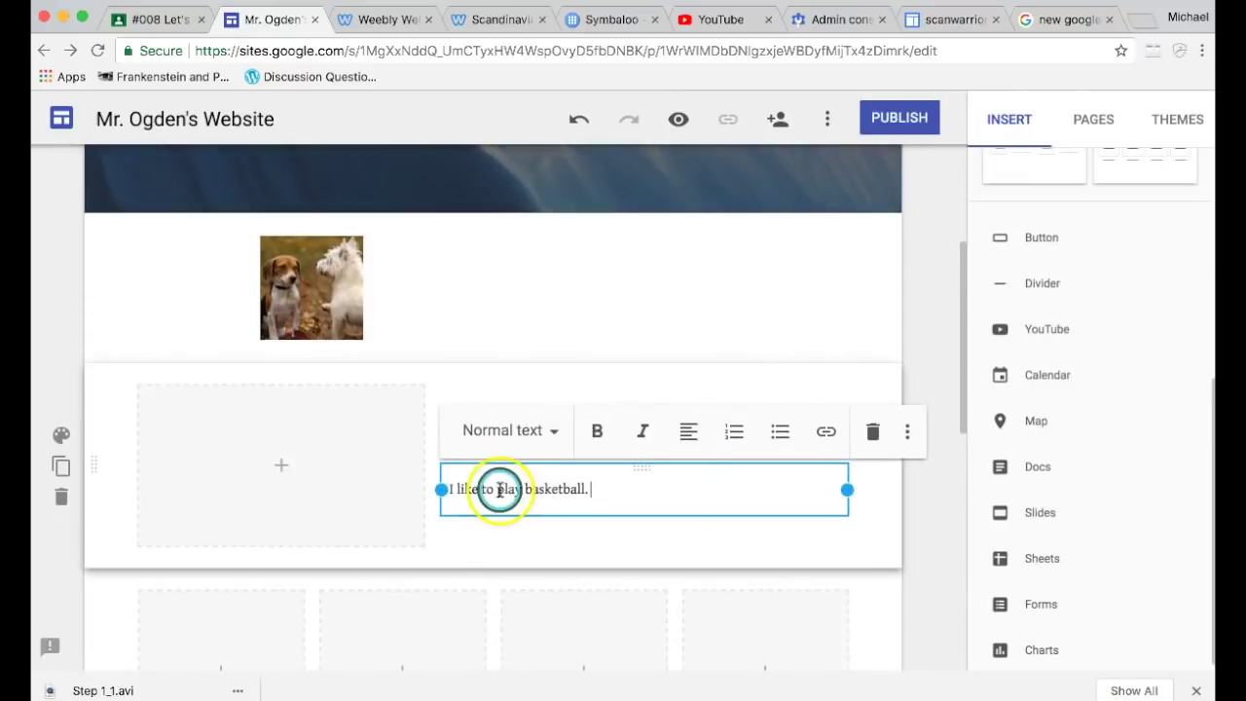
left_click(540, 431)
left_click(531, 521)
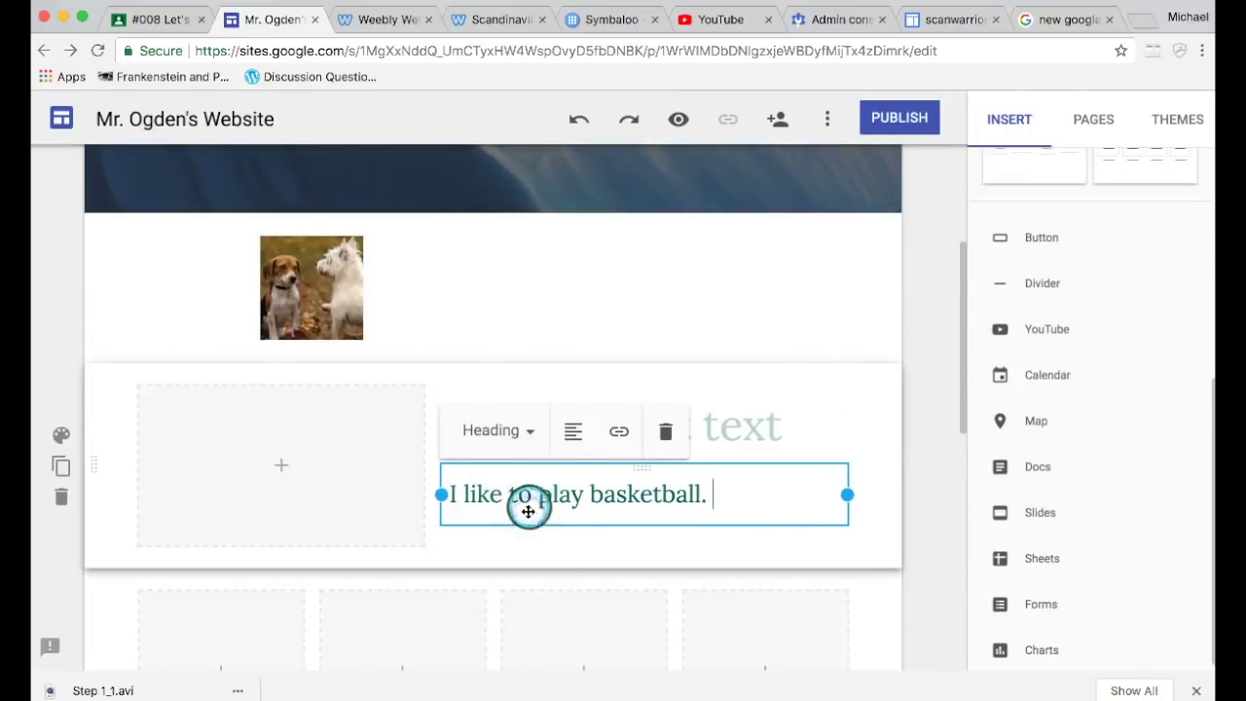
left_click_drag(731, 493, 344, 493)
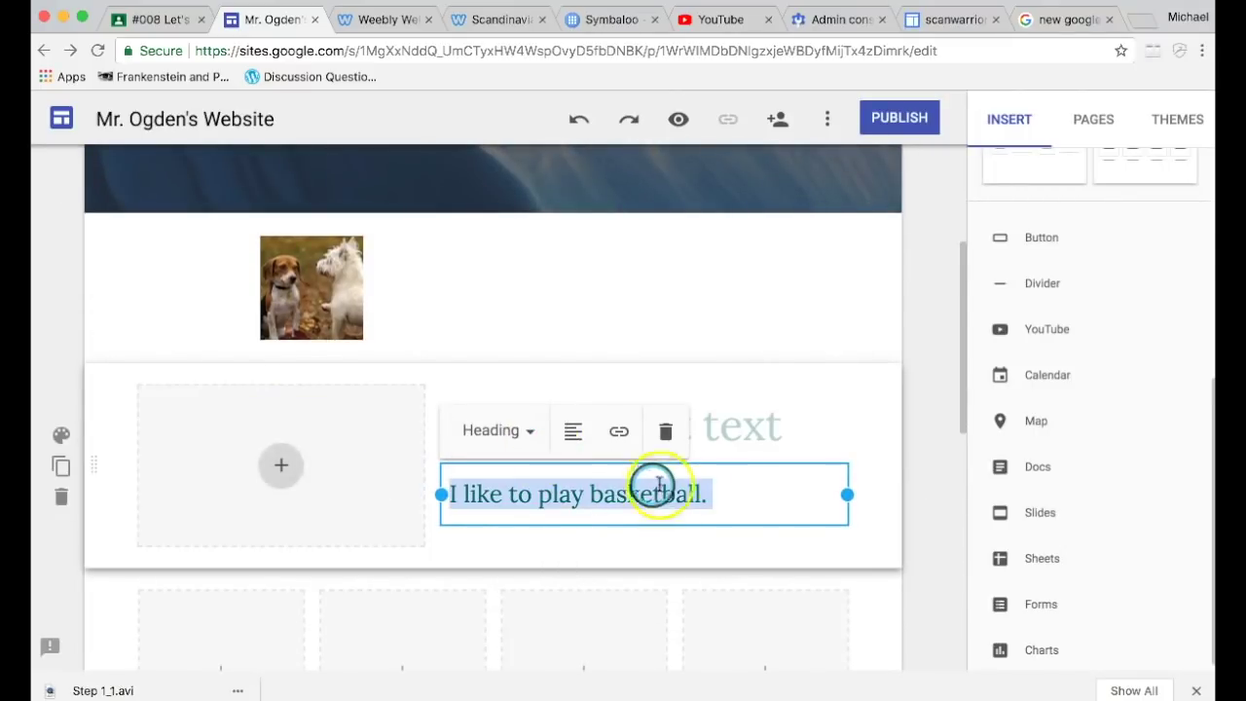
left_click(753, 494)
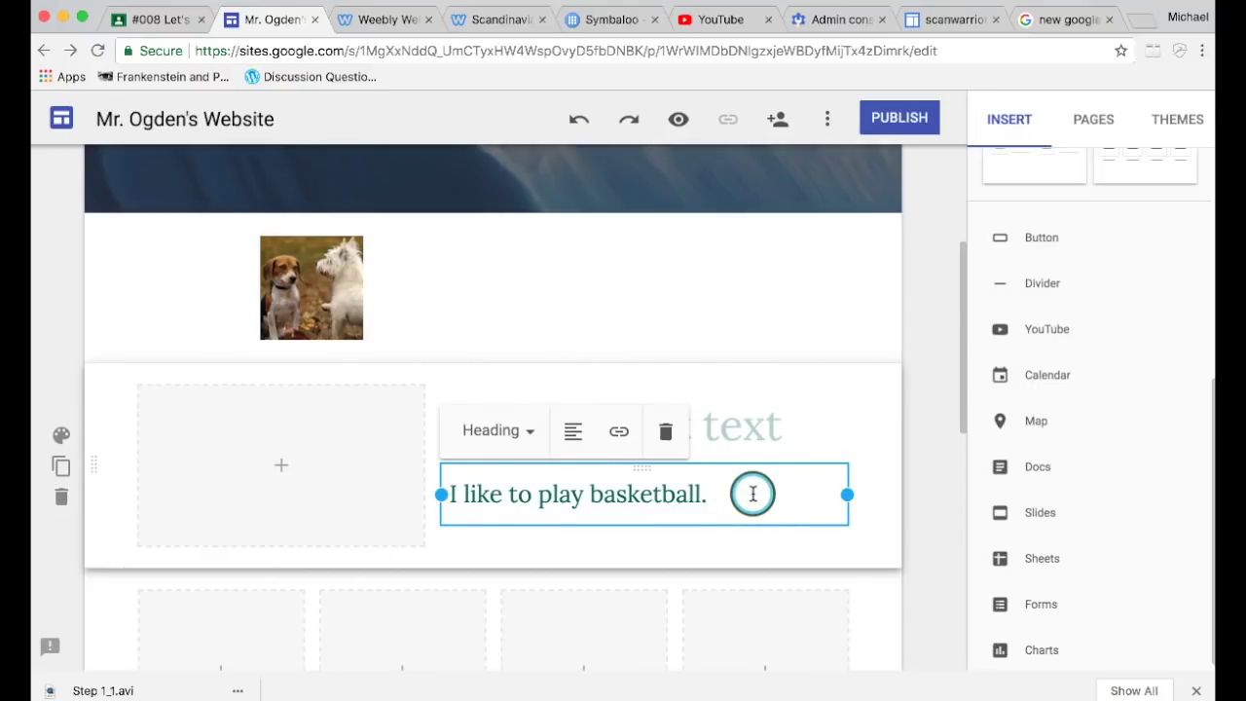
scroll(637, 394, "up", 3)
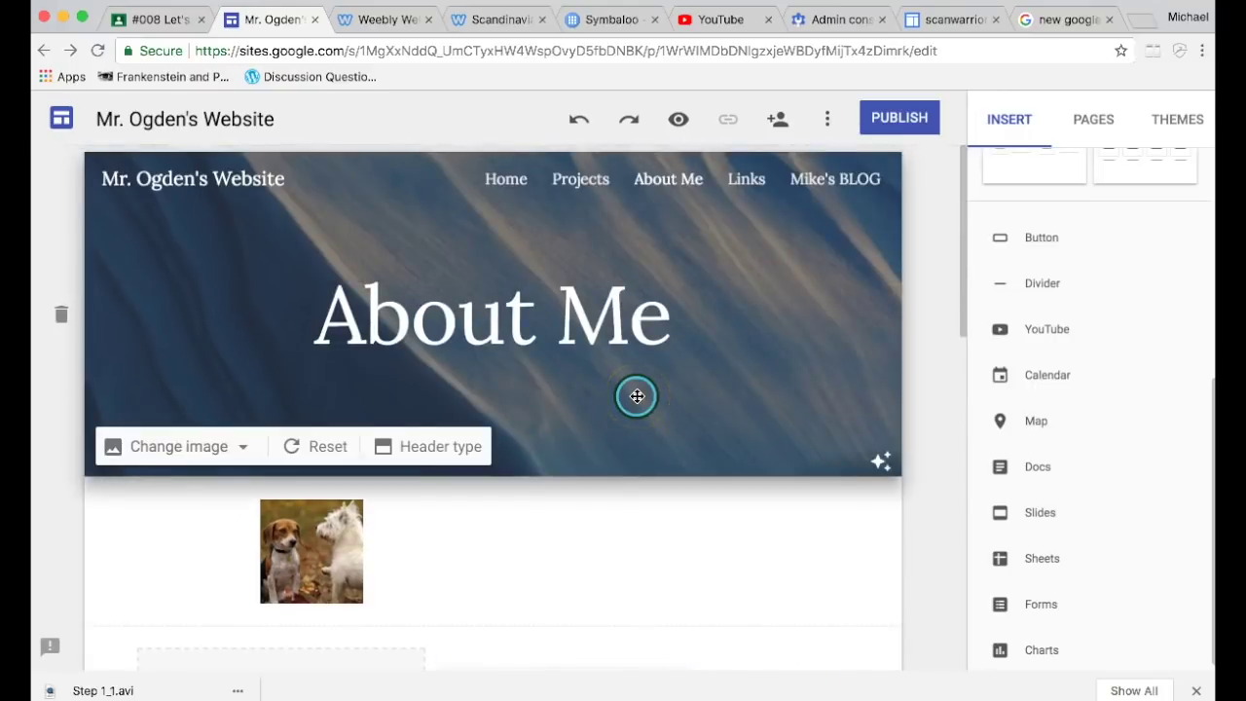